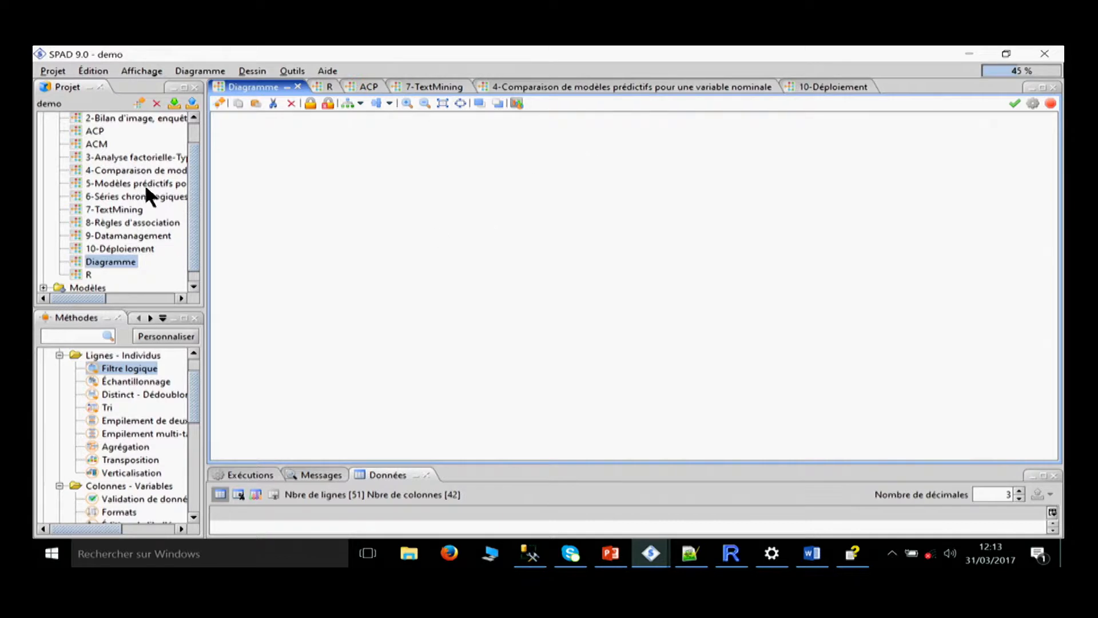
# Enlarge the project, methods and data panes, and collapse the Data Management category with its row and column subfolders in the methods tree.
pyautogui.moveTo(205, 194); pyautogui.dragTo(321, 222)
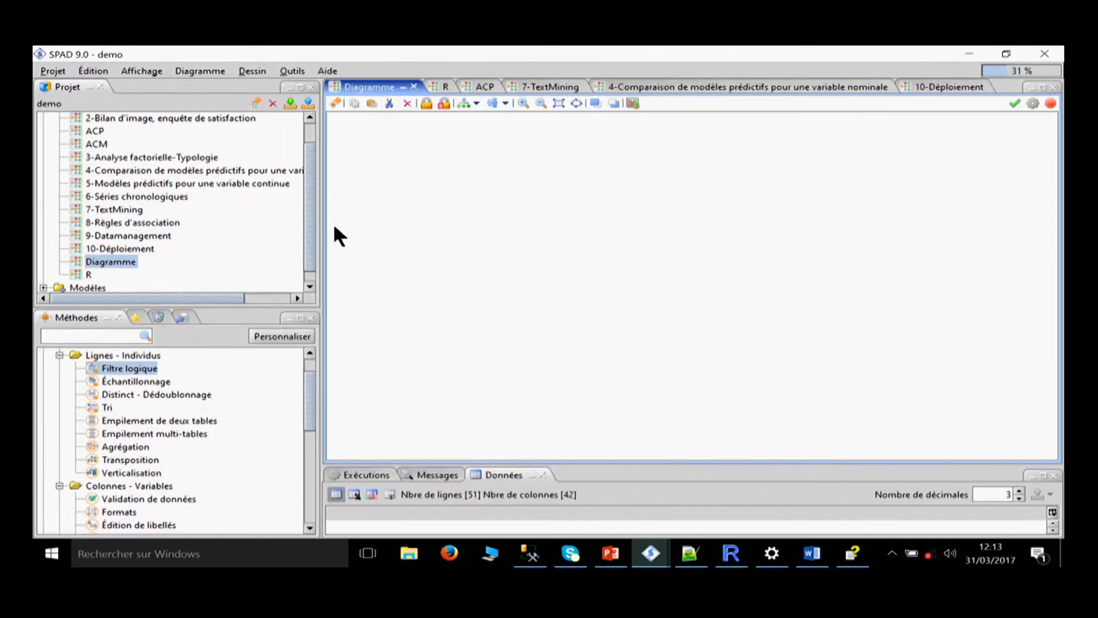
pyautogui.moveTo(432, 463); pyautogui.dragTo(431, 361)
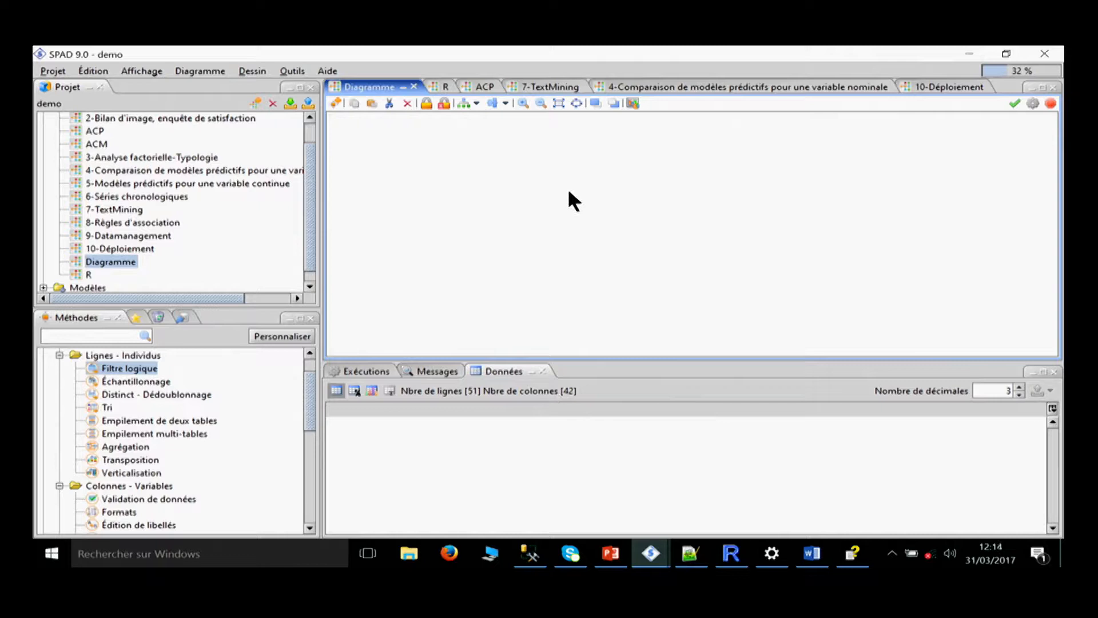
pyautogui.click(60, 355)
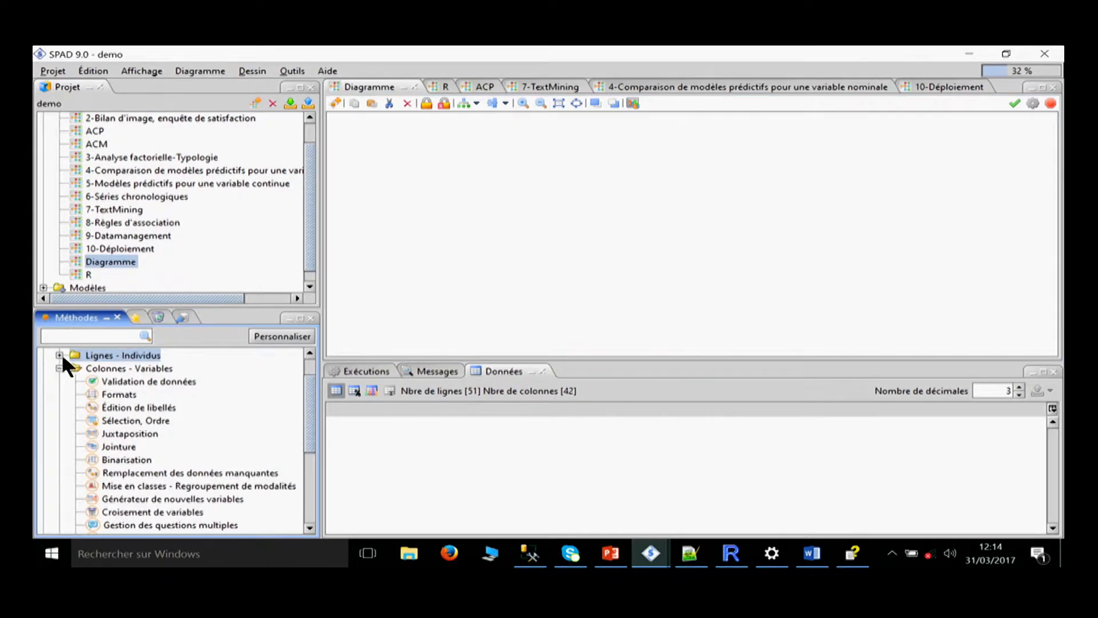
pyautogui.click(59, 369)
pyautogui.scroll(1, 86, 414)
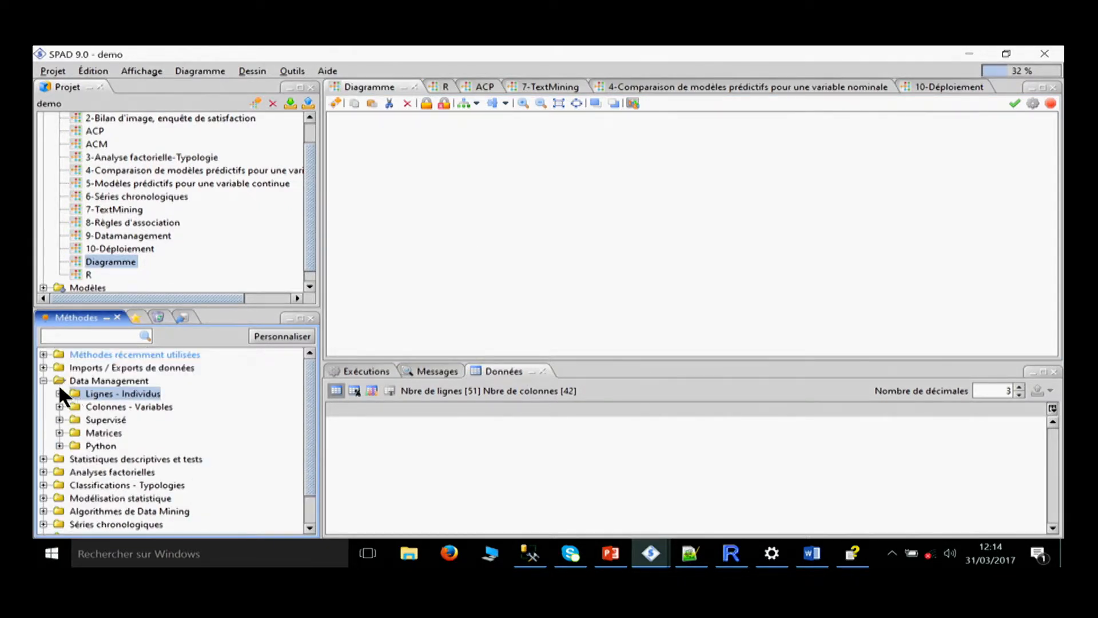
pyautogui.doubleClick(59, 380)
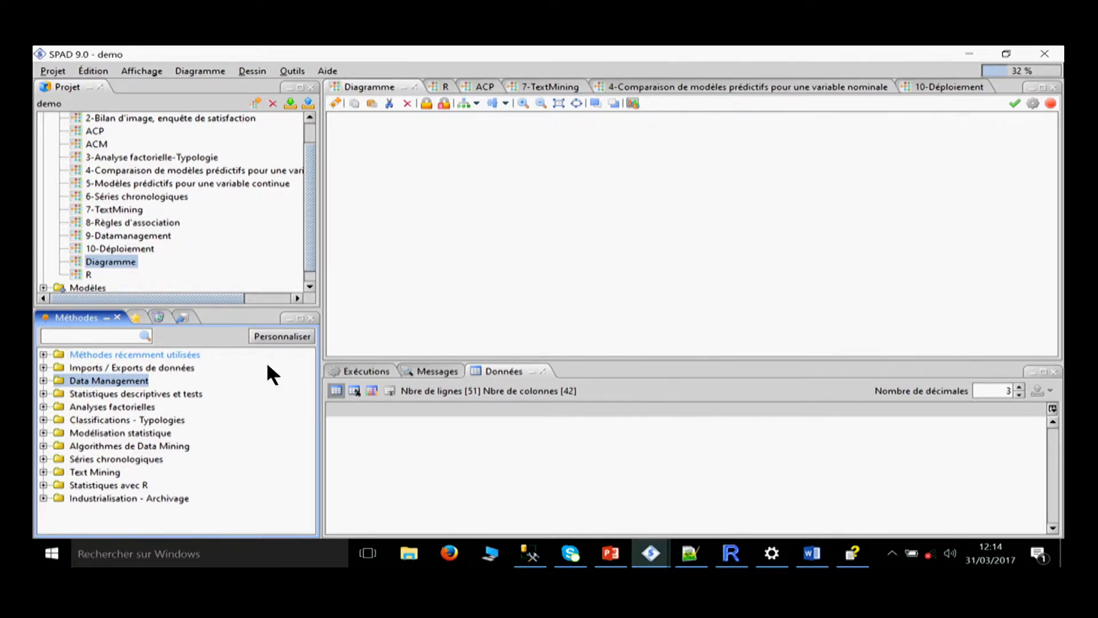
# Examine the methods available under Imports / Exports de données, Modélisation statistique and Algorithmes de Data Mining.
pyautogui.click(44, 367)
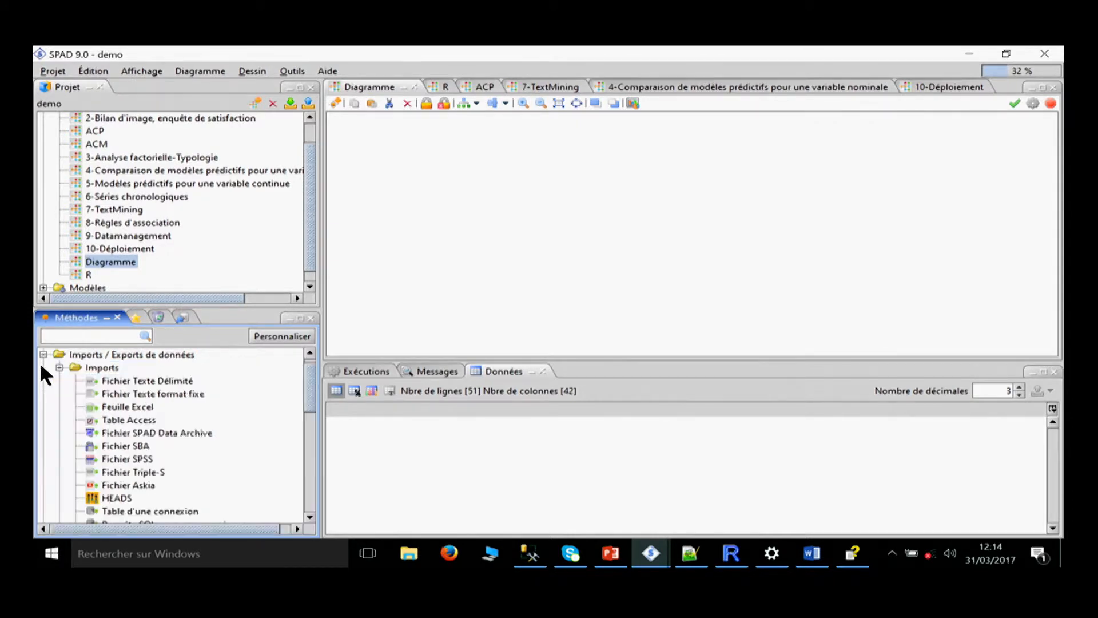
pyautogui.scroll(-9, 71, 402)
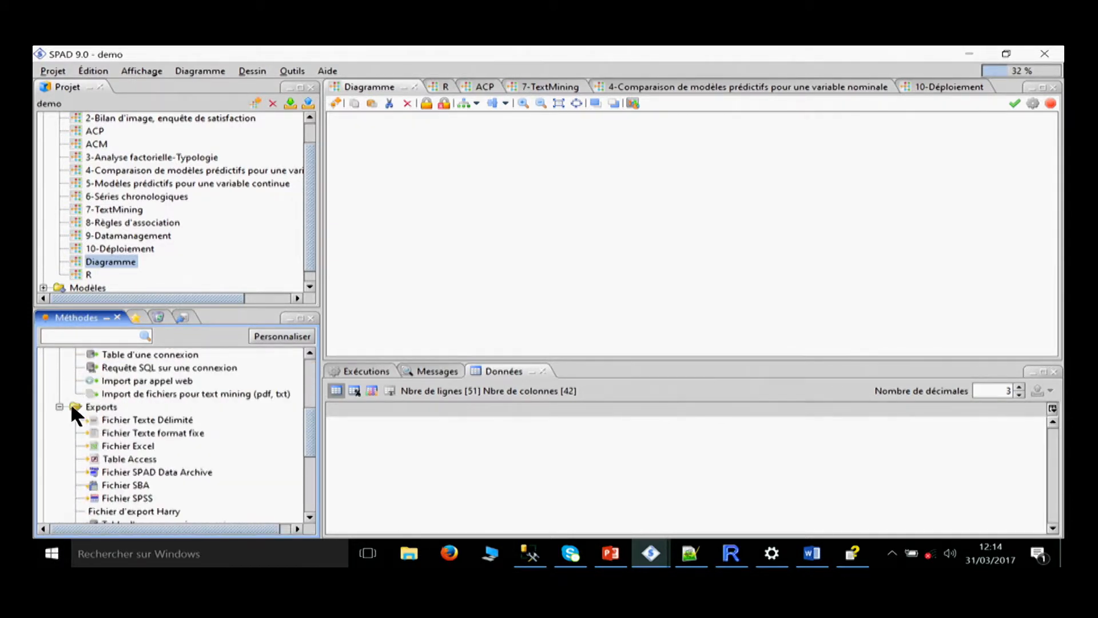
pyautogui.click(44, 398)
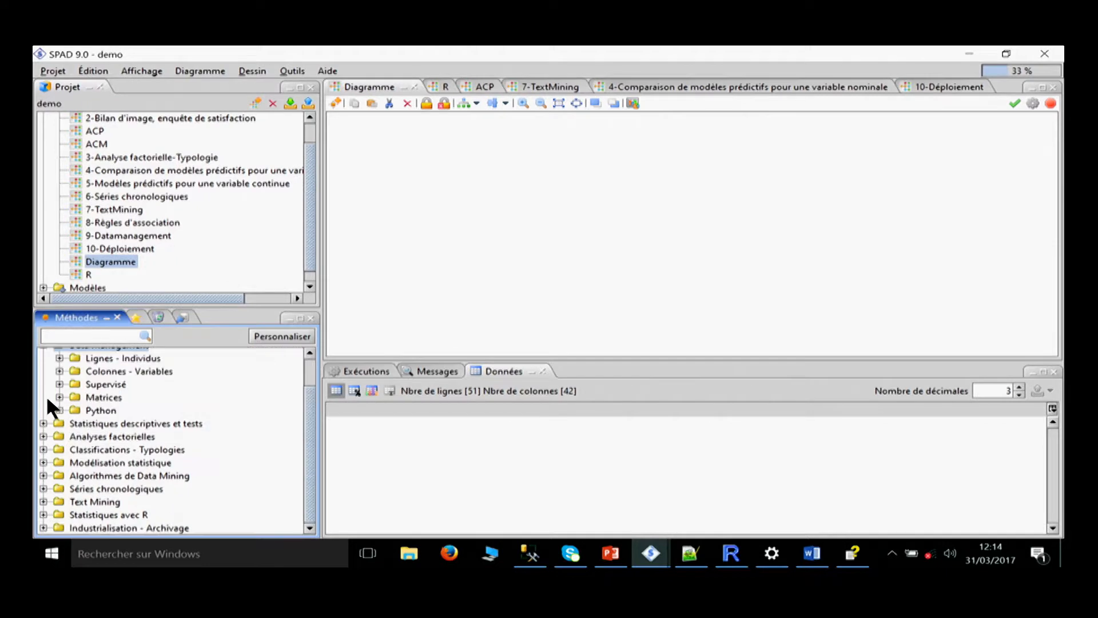
pyautogui.click(42, 462)
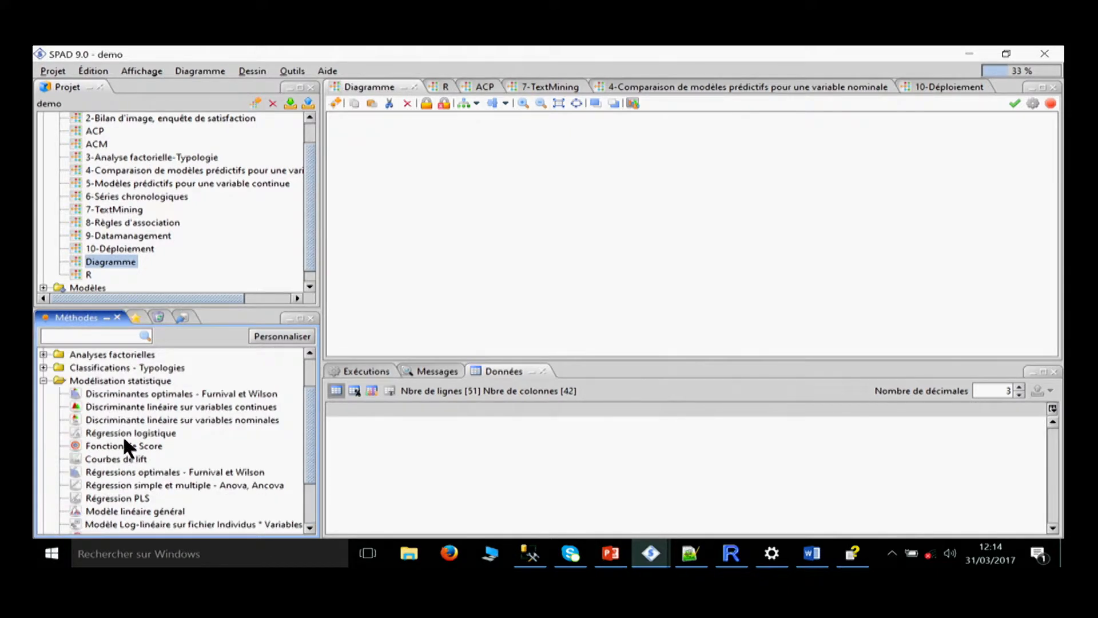
pyautogui.scroll(-2, 118, 481)
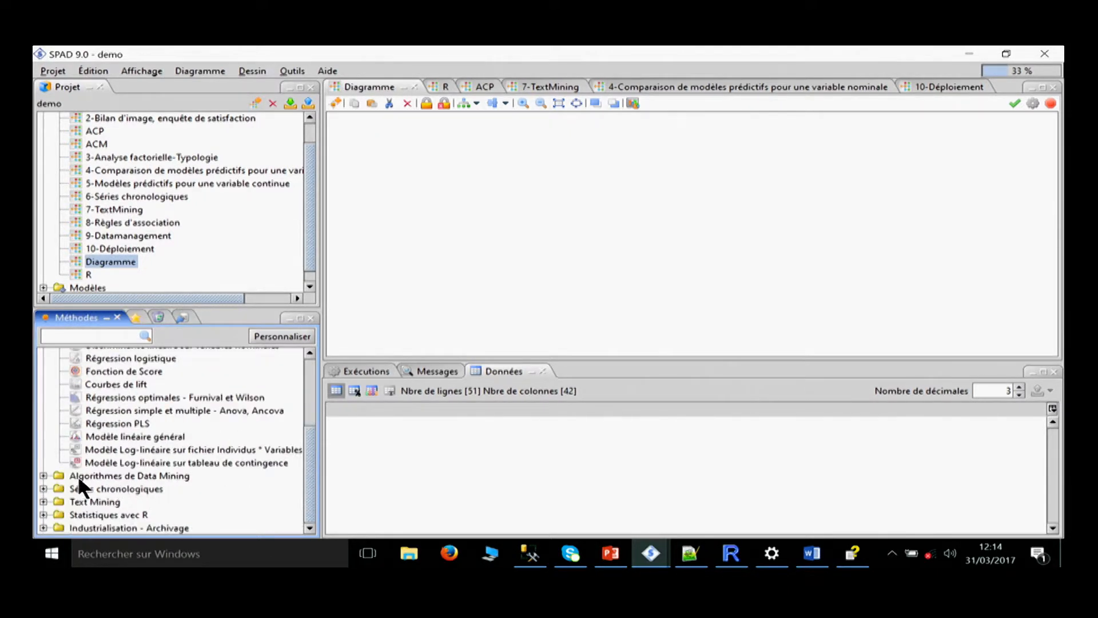
pyautogui.click(43, 475)
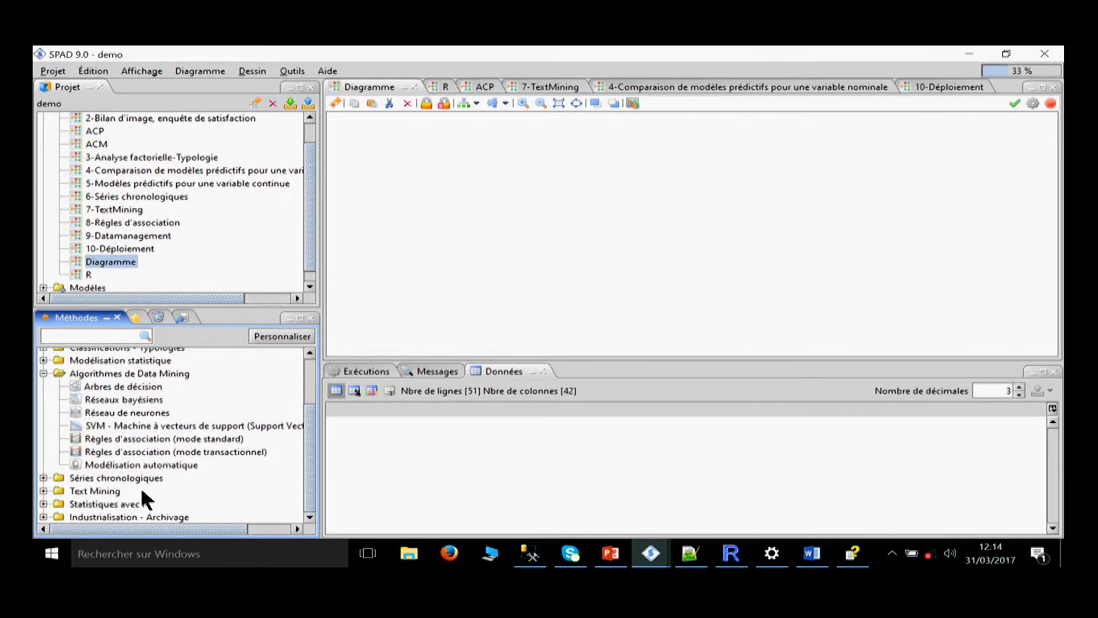
pyautogui.scroll(2, 106, 437)
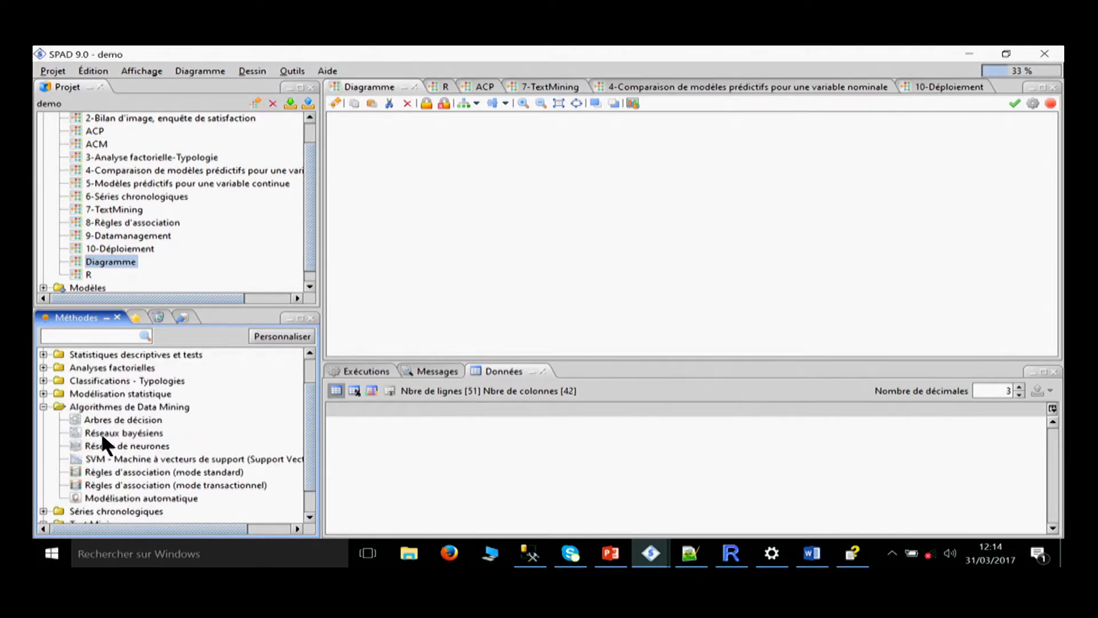
pyautogui.scroll(3, 101, 432)
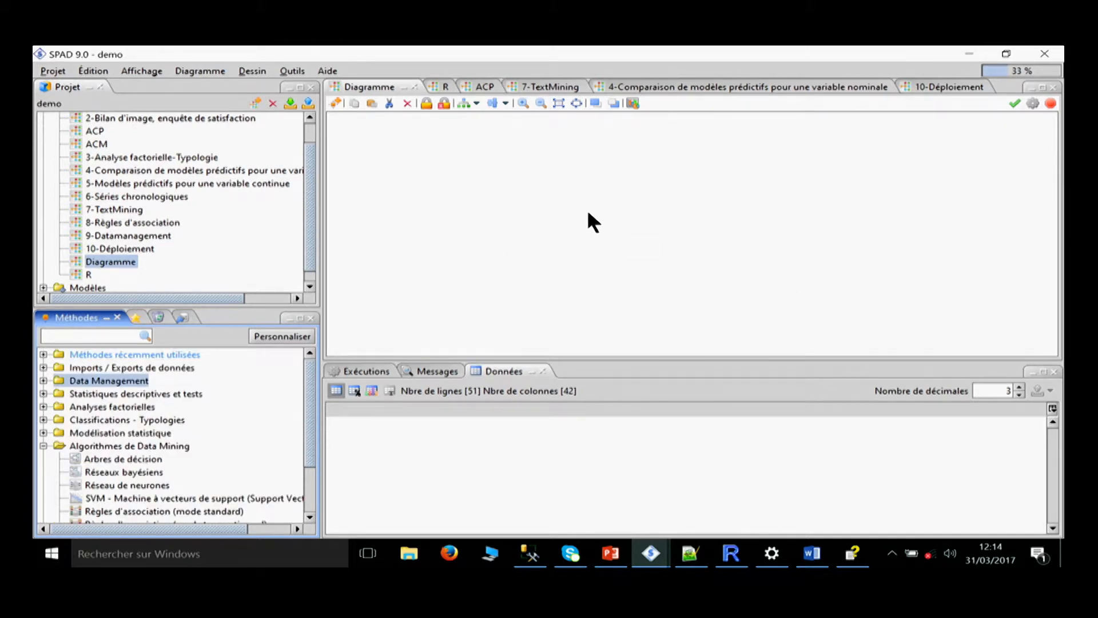
# Add a Fichier Texte Délimité import to the empty diagram and choose villes.txt from the Desktop as its source file.
pyautogui.click(42, 367)
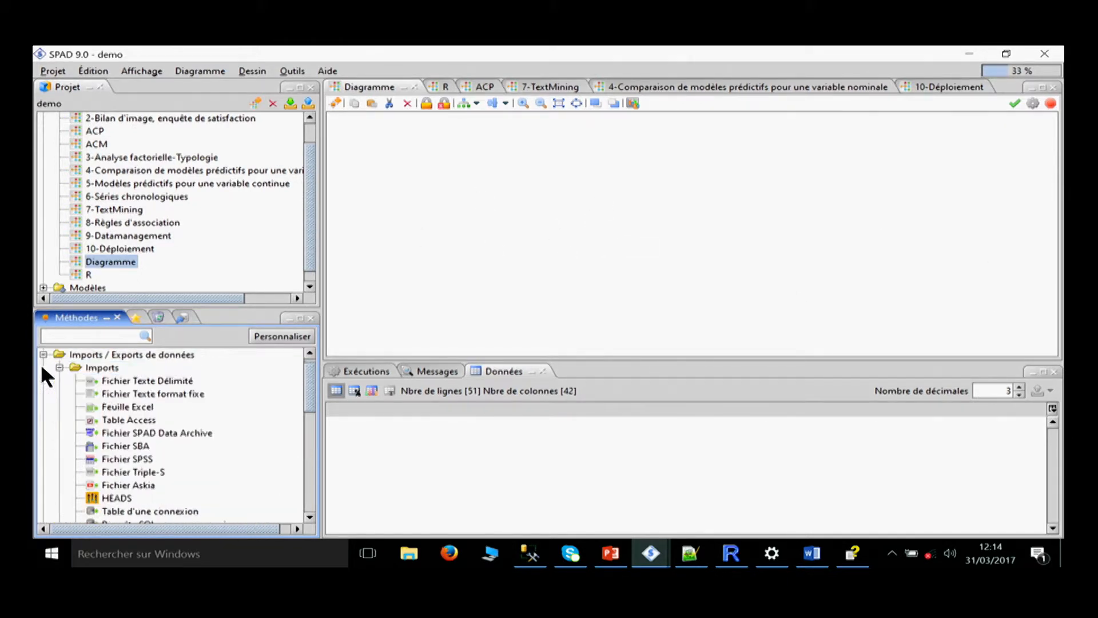
pyautogui.moveTo(119, 375); pyautogui.dragTo(443, 196)
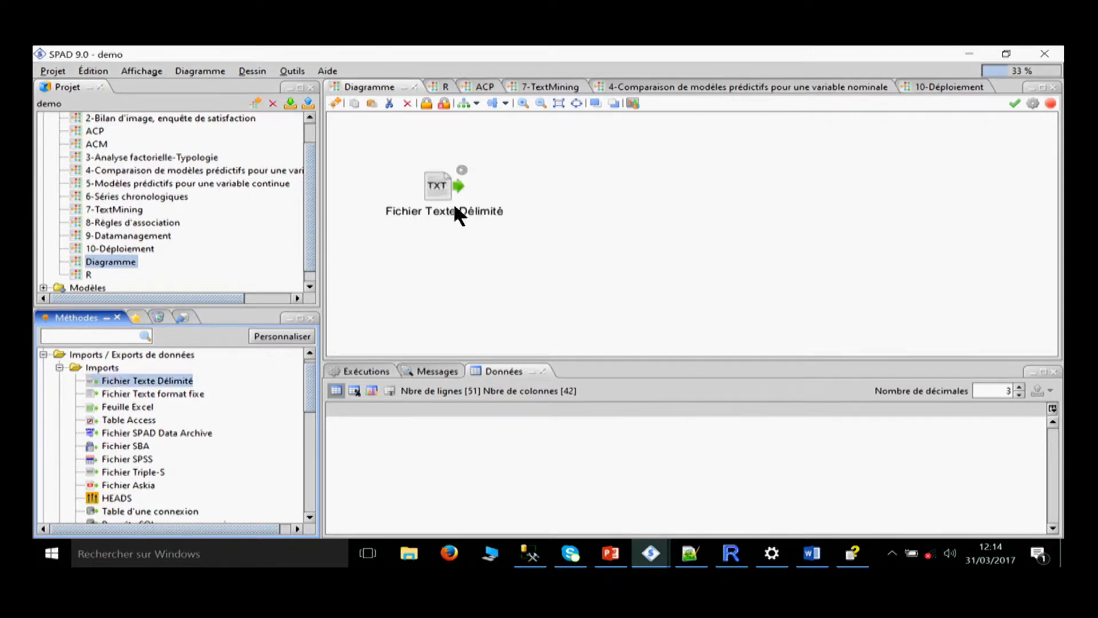
pyautogui.doubleClick(432, 182)
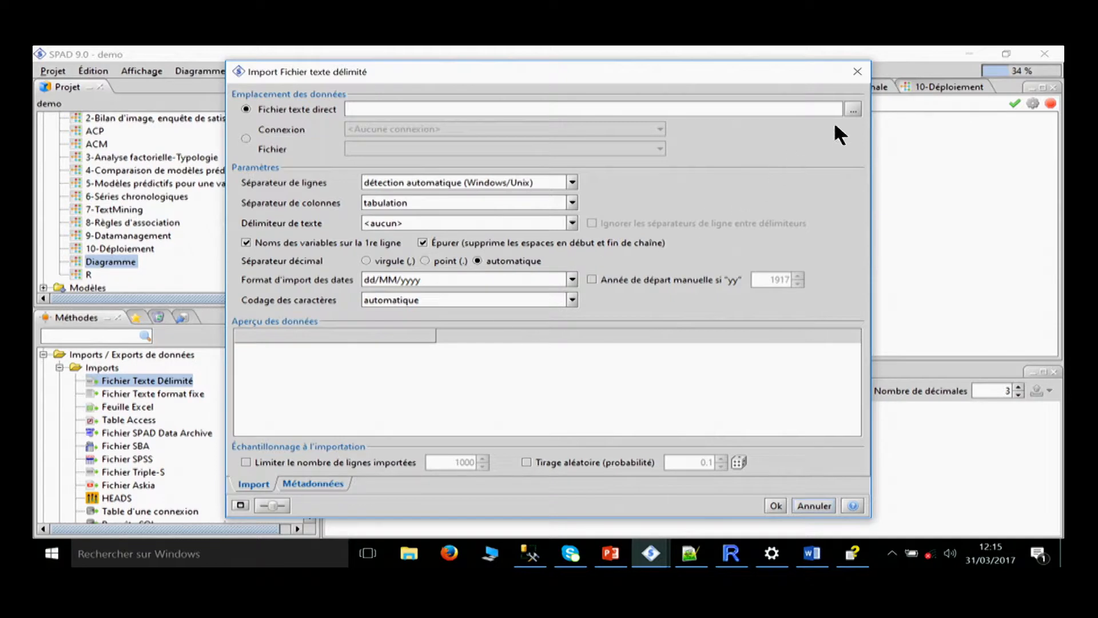
pyautogui.click(853, 109)
pyautogui.click(540, 301)
pyautogui.click(673, 402)
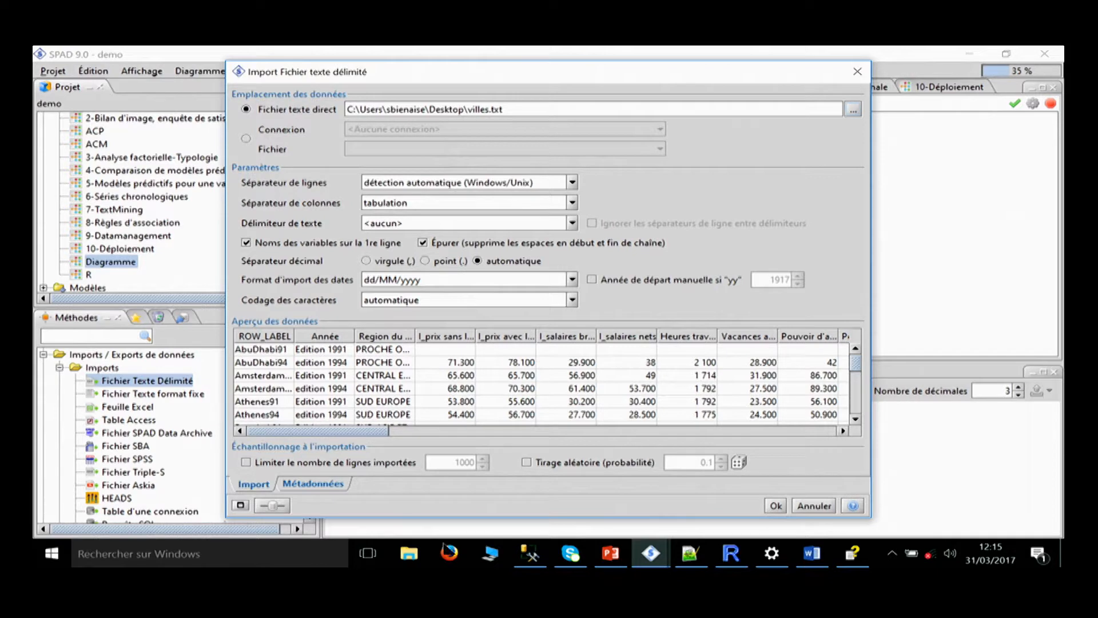
# Set the role of the ROW_LABEL variable to Identifiant in the import metadata and validate the import.
pyautogui.click(323, 482)
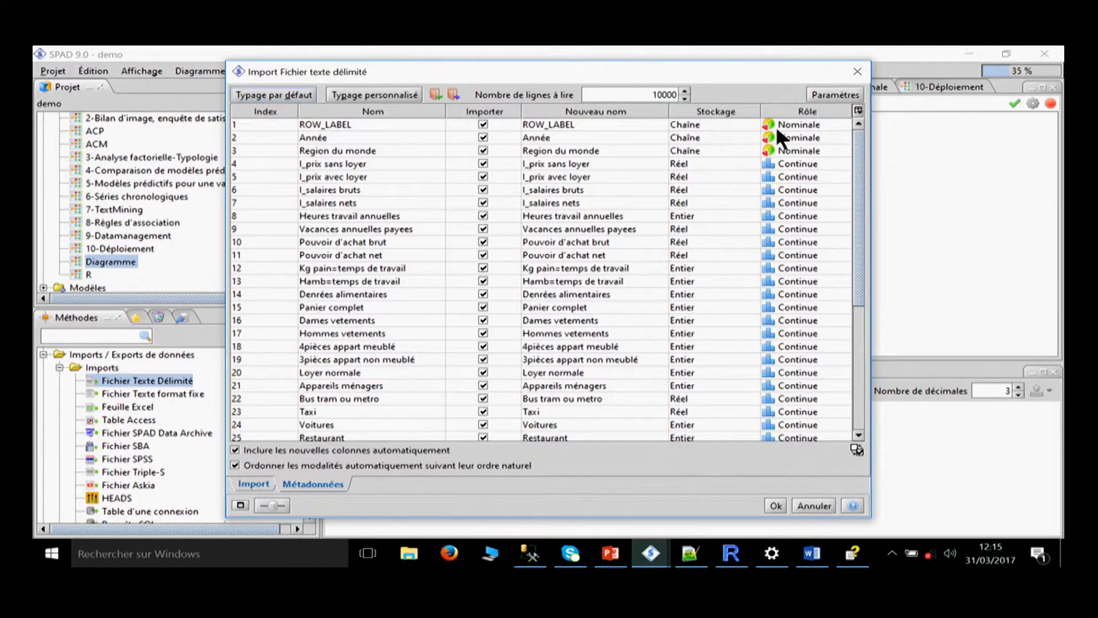
pyautogui.click(378, 129)
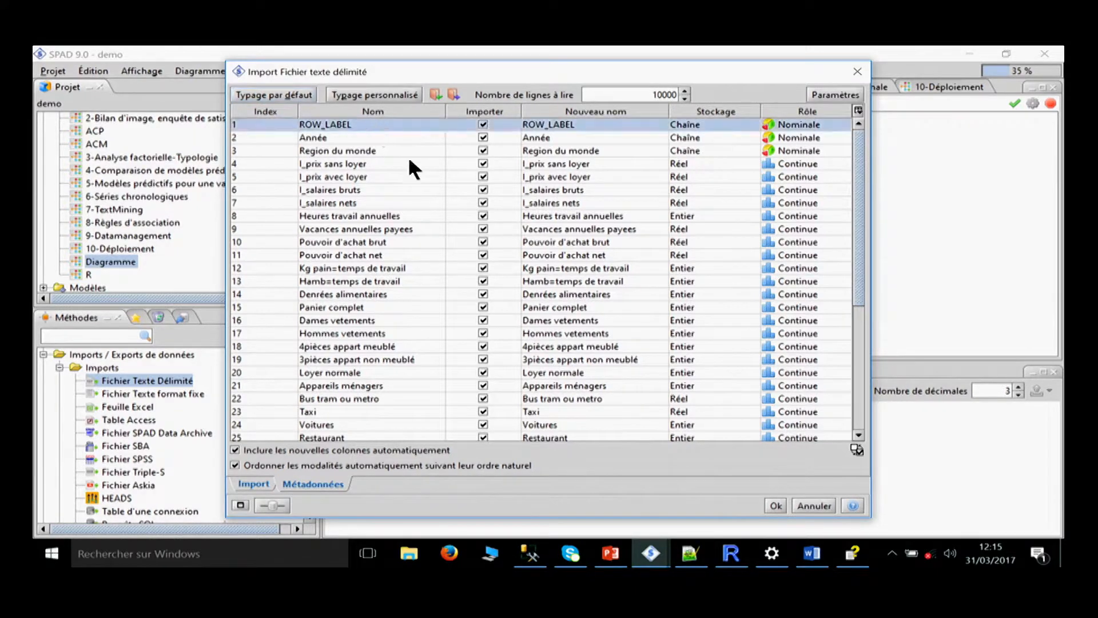
pyautogui.click(801, 120)
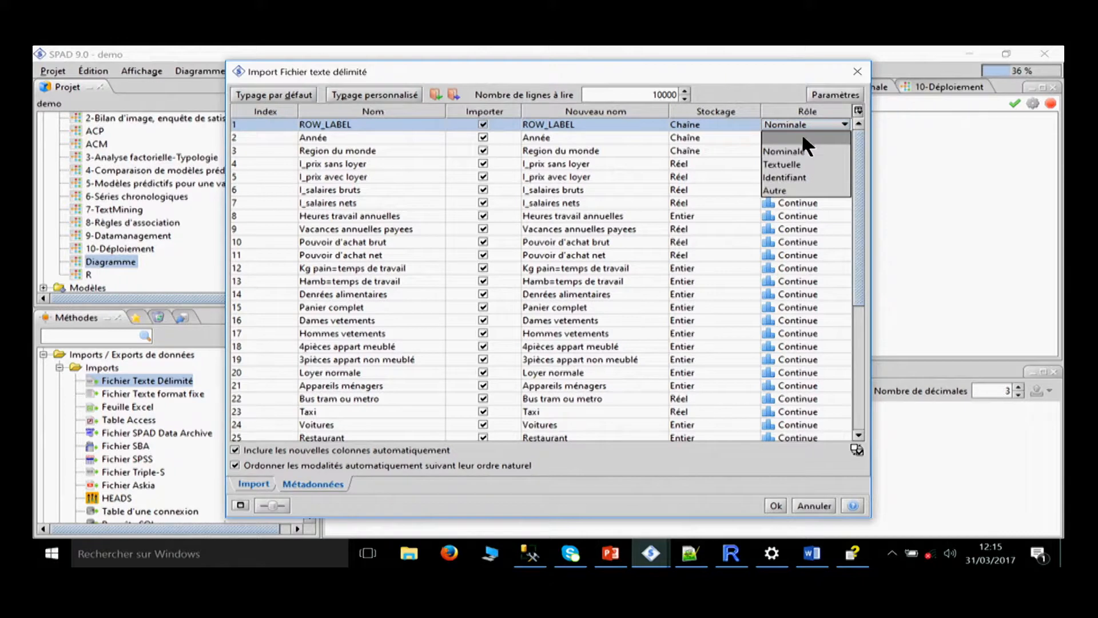
pyautogui.click(798, 173)
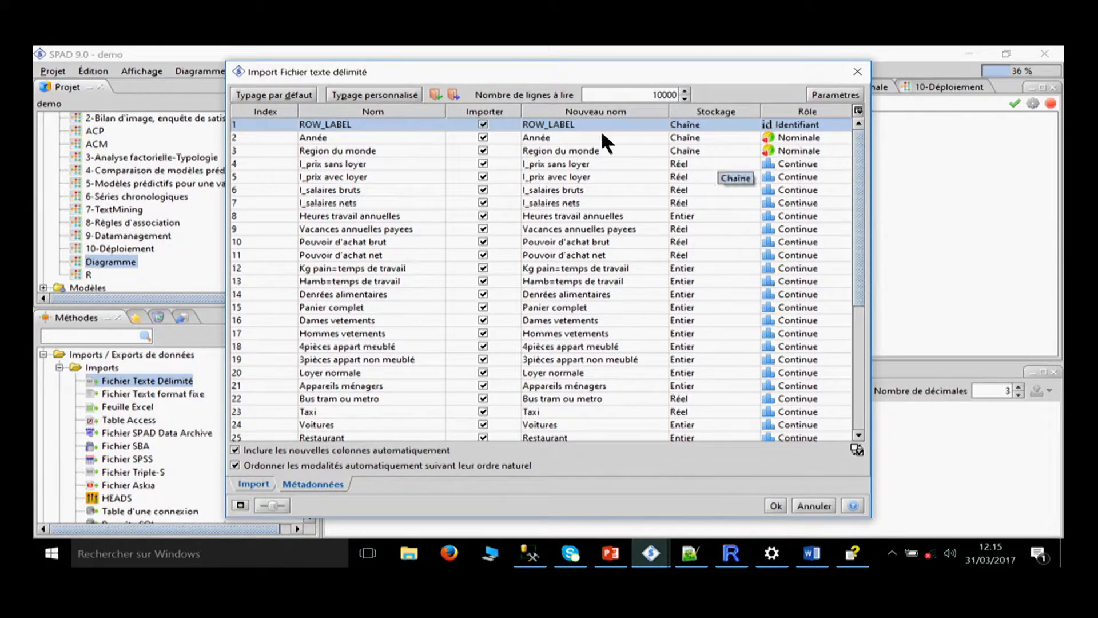
pyautogui.click(772, 506)
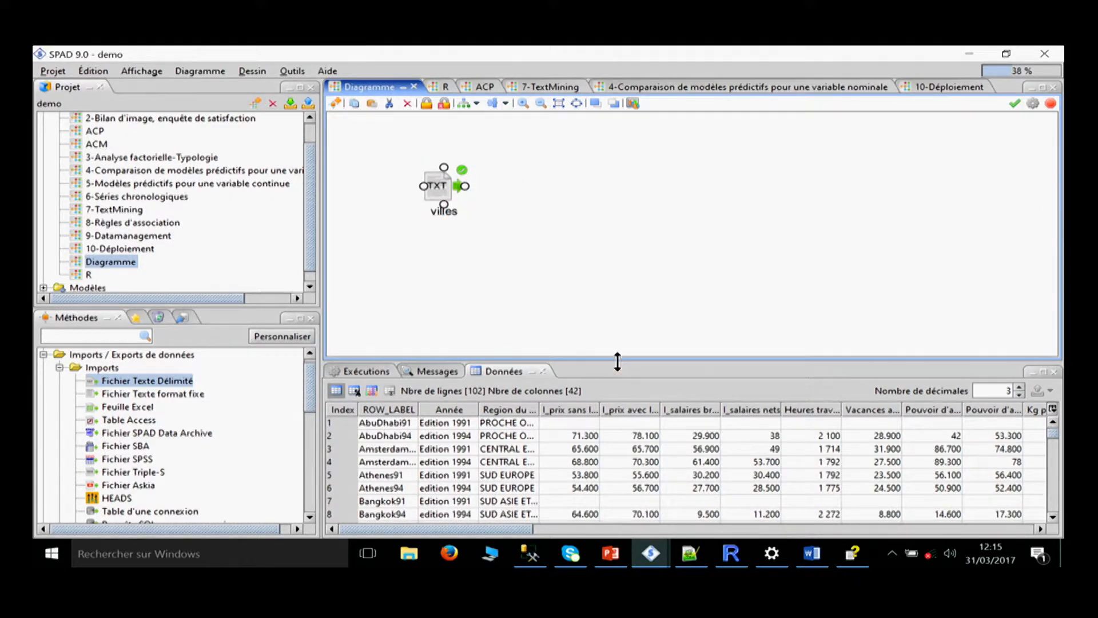
# Enlarge the data pane and look through the imported rows of the villes table.
pyautogui.moveTo(616, 360); pyautogui.dragTo(624, 294)
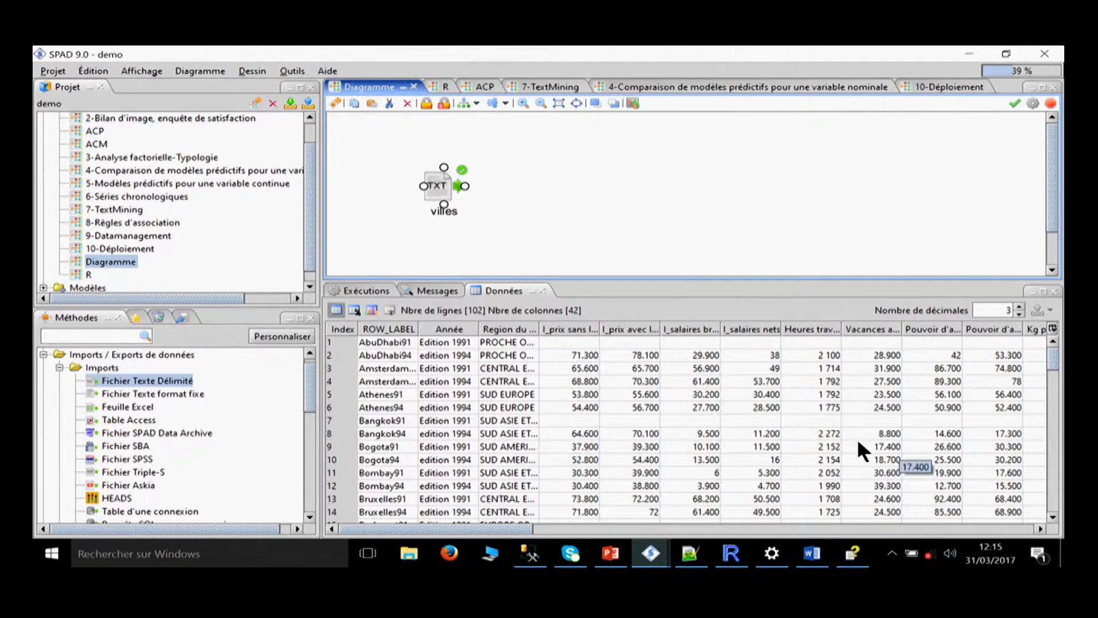
pyautogui.click(575, 433)
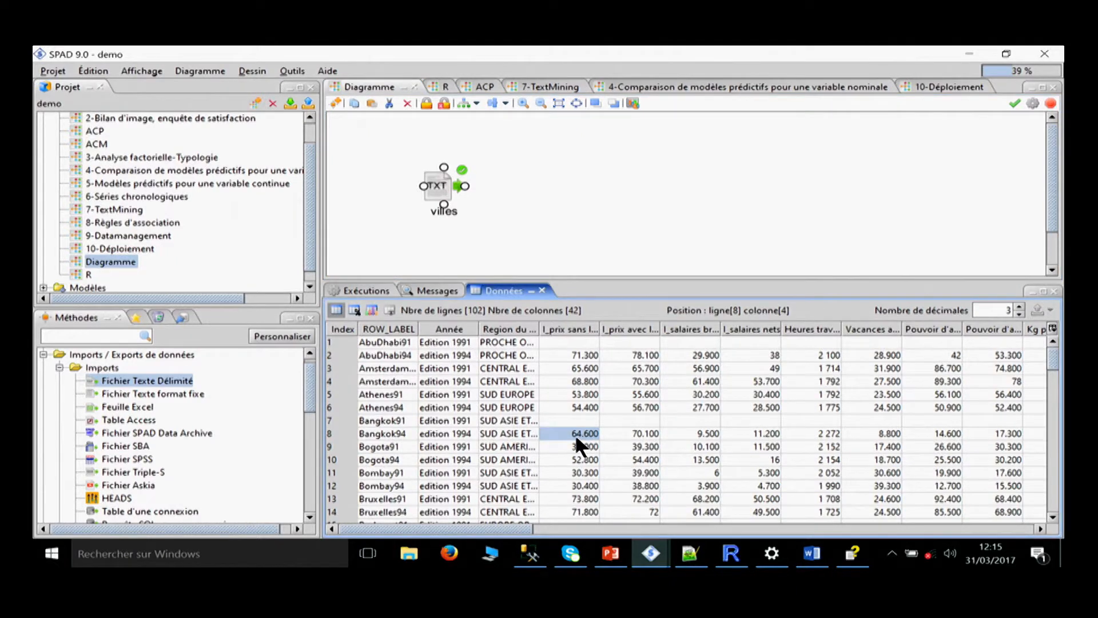
pyautogui.scroll(-6, 575, 433)
pyautogui.scroll(5, 575, 434)
pyautogui.scroll(2, 581, 426)
# Review the summary statistics of the villes variables and the frequency distribution of the nominal variables' categories.
pyautogui.click(355, 309)
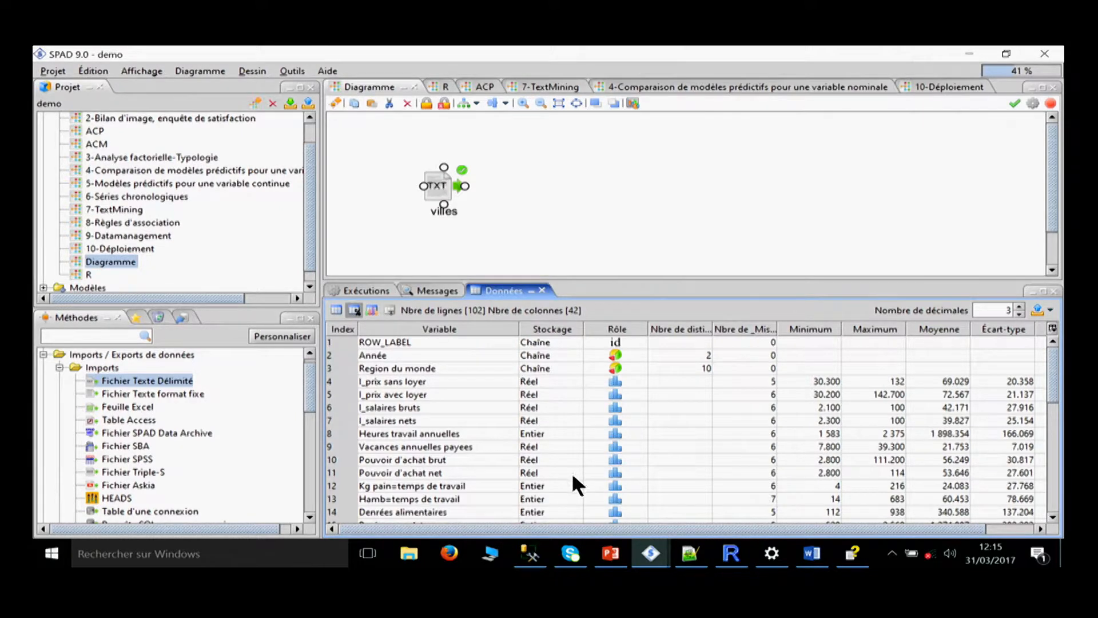
pyautogui.moveTo(420, 389); pyautogui.dragTo(435, 512)
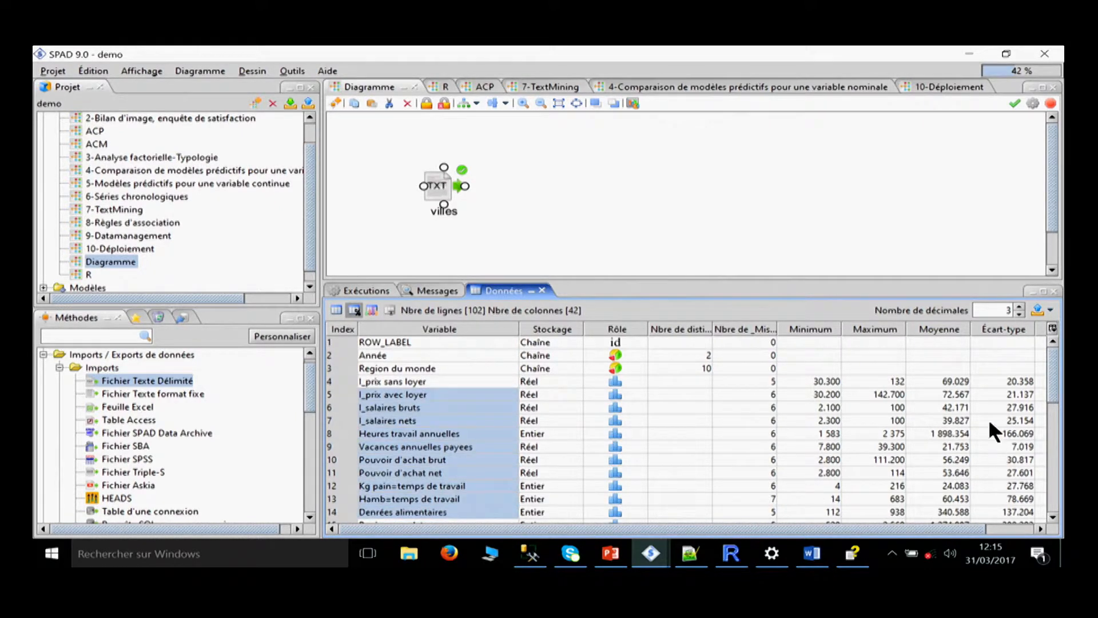
pyautogui.moveTo(826, 394); pyautogui.dragTo(826, 446)
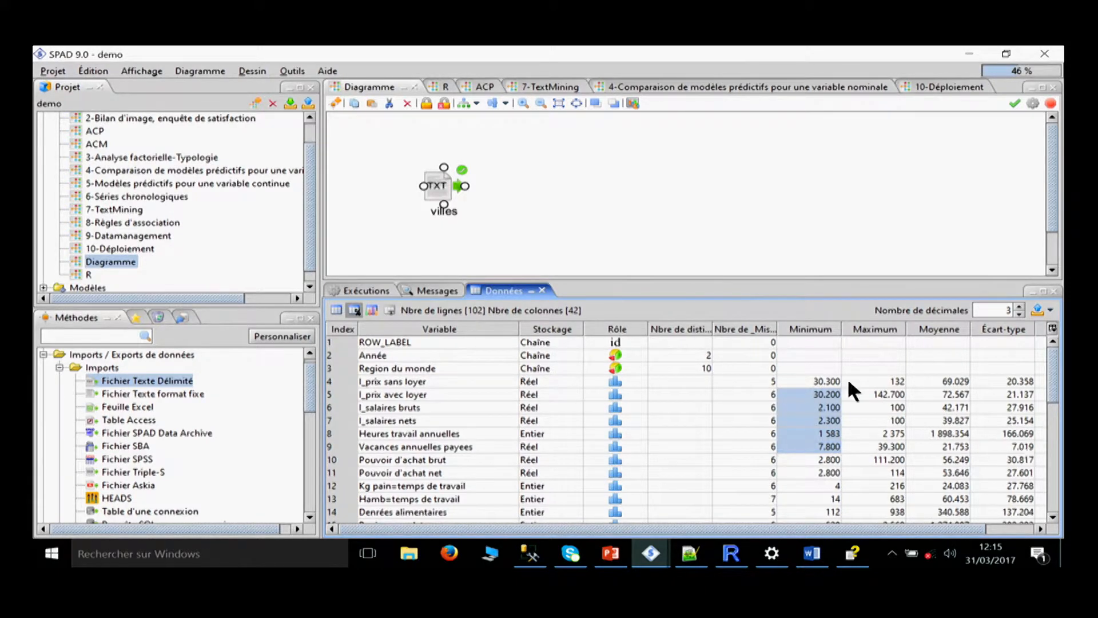
pyautogui.click(373, 308)
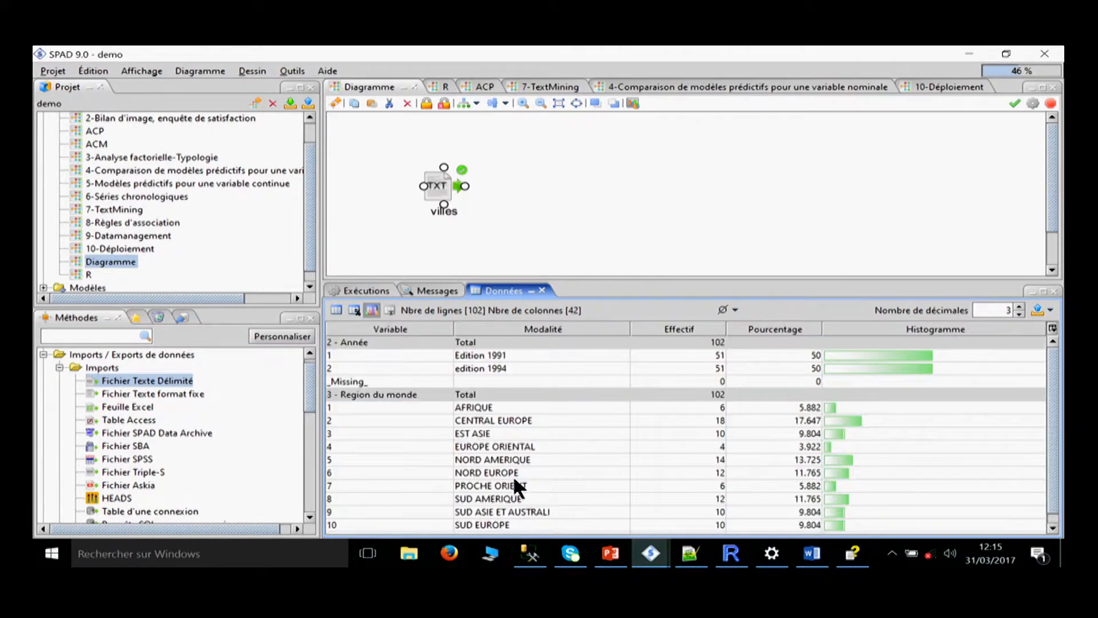
pyautogui.scroll(-1, 521, 439)
pyautogui.scroll(1, 521, 439)
# Add a Filtre logique method from Data Management, Lignes - Individus, linked to the villes source, and open its settings.
pyautogui.moveTo(311, 382); pyautogui.dragTo(294, 462)
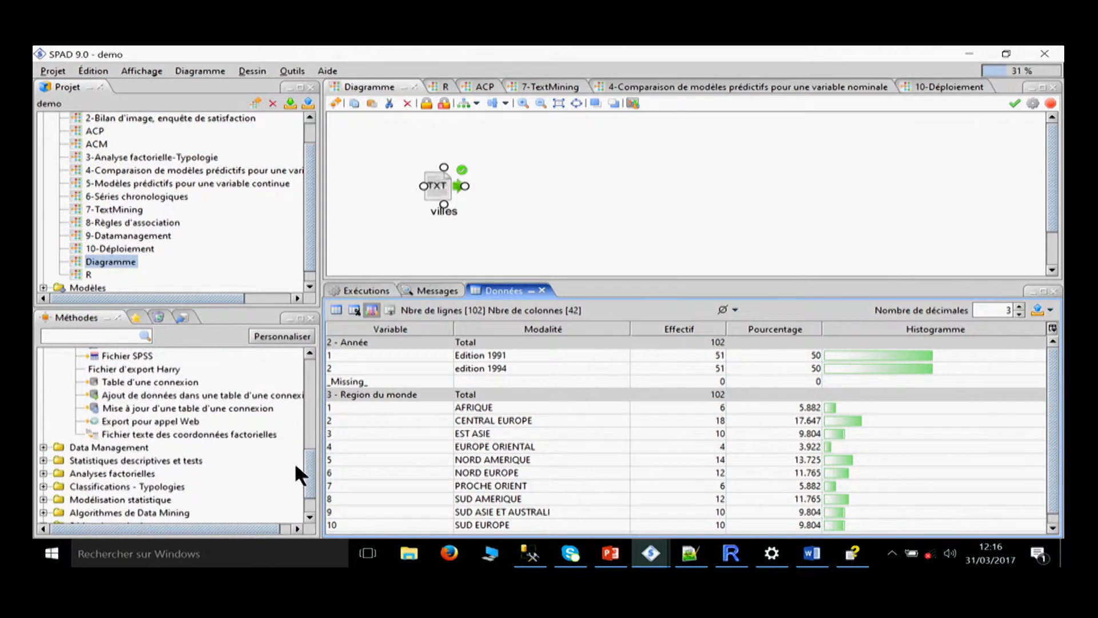
pyautogui.click(43, 446)
pyautogui.scroll(1, 150, 401)
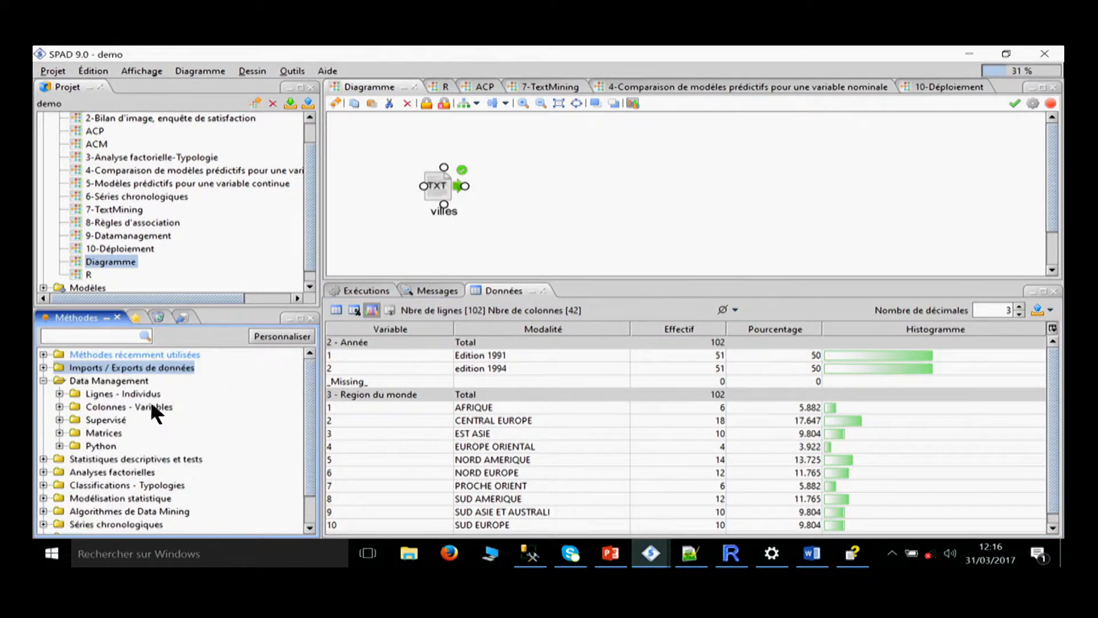
pyautogui.doubleClick(95, 394)
pyautogui.moveTo(128, 404); pyautogui.dragTo(452, 192)
pyautogui.doubleClick(573, 190)
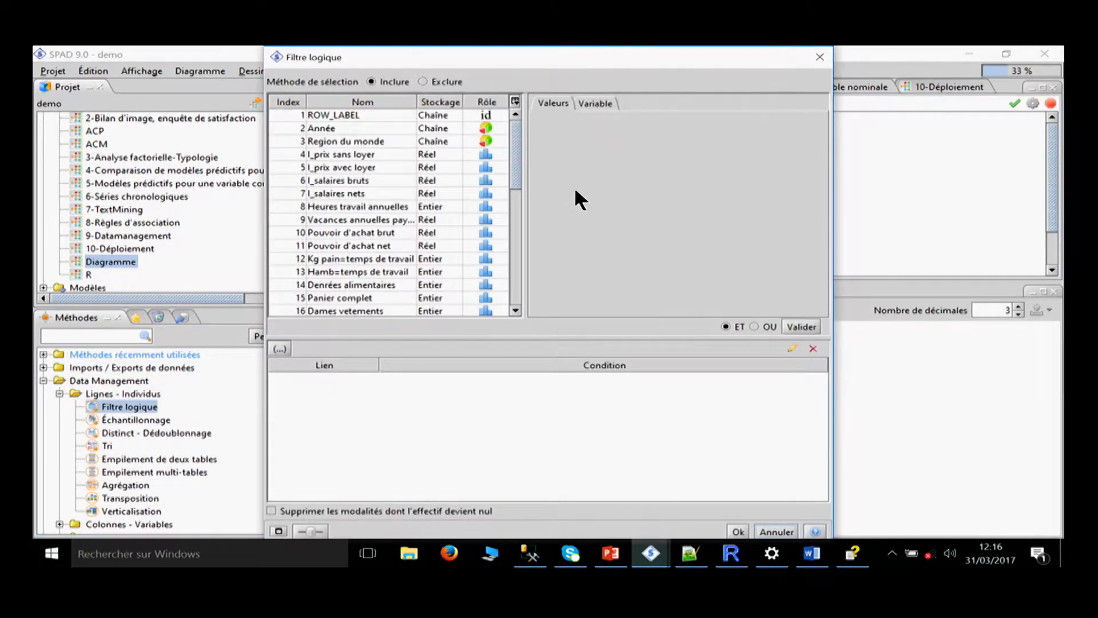
# Filter the rows to include only those where Année = edition 1994, and display the data of the villes source.
pyautogui.click(342, 129)
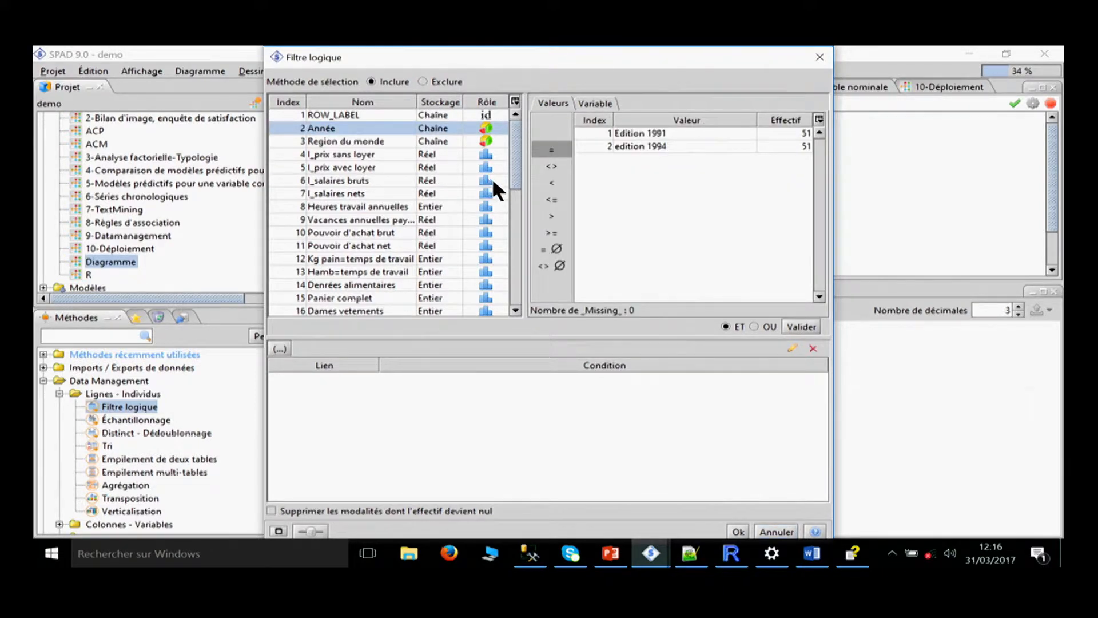
pyautogui.click(652, 149)
pyautogui.click(800, 327)
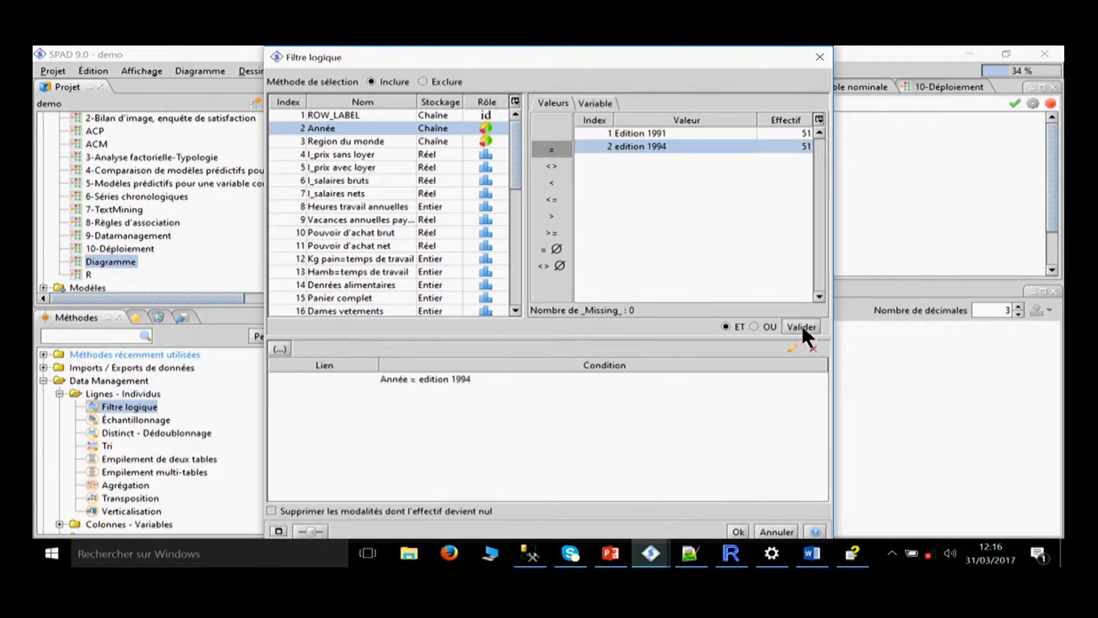
pyautogui.click(738, 532)
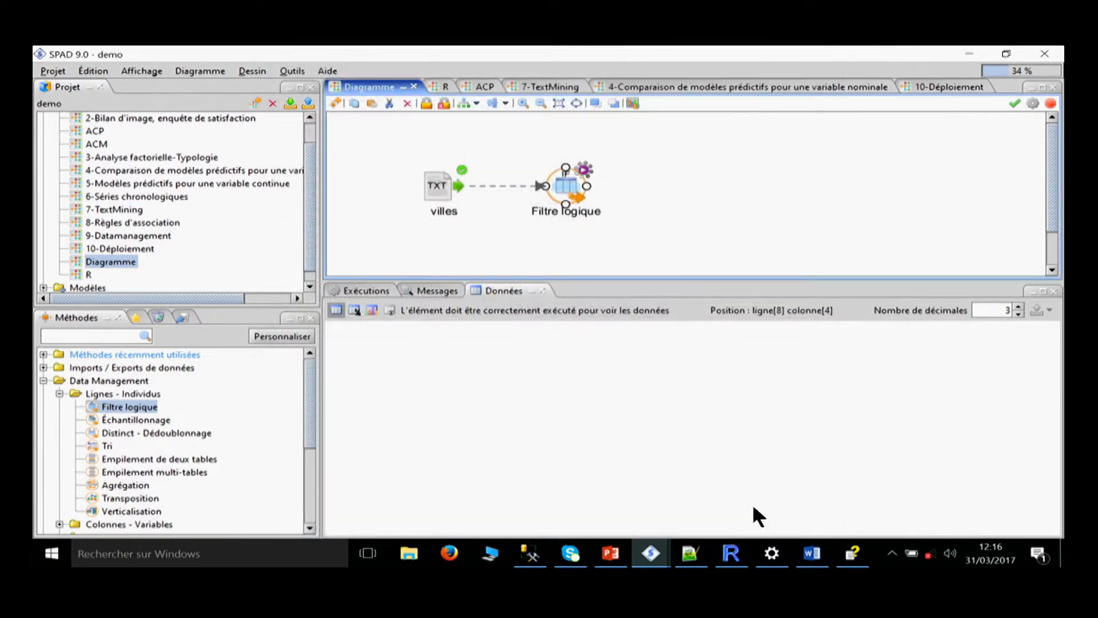
pyautogui.click(437, 188)
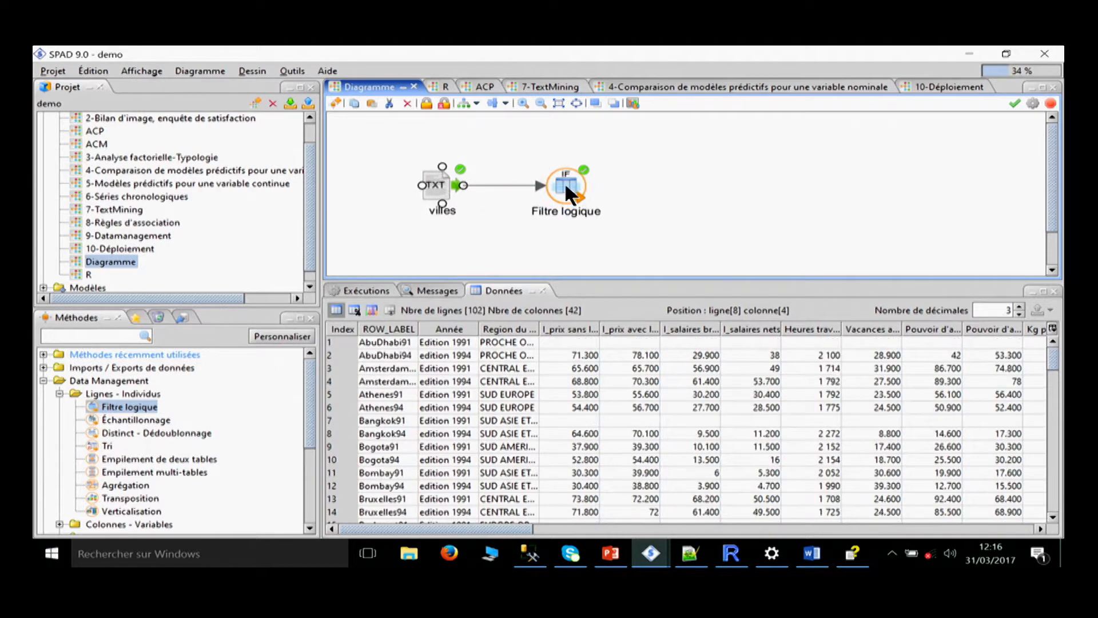
# Compare the Année values of the villes source with the rows output by Filtre logique, and shrink the data pane.
pyautogui.moveTo(462, 340); pyautogui.dragTo(455, 498)
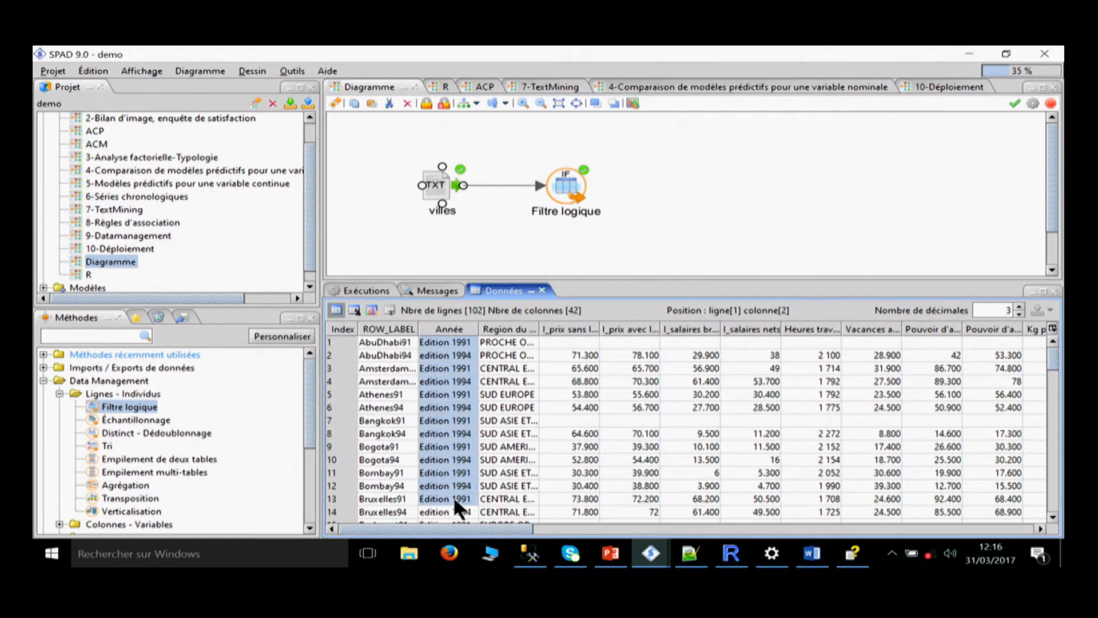
pyautogui.click(568, 182)
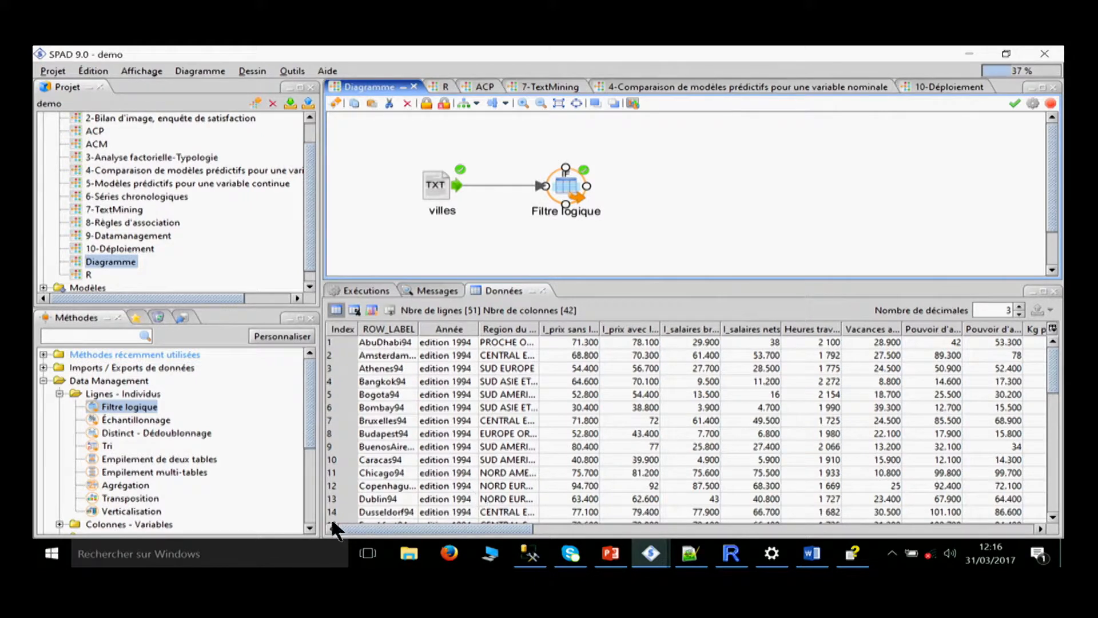
pyautogui.moveTo(466, 282); pyautogui.dragTo(466, 426)
# Open the Modélisation statistique guide from the Guides du Data Miner, skim its pages and close it.
pyautogui.click(336, 68)
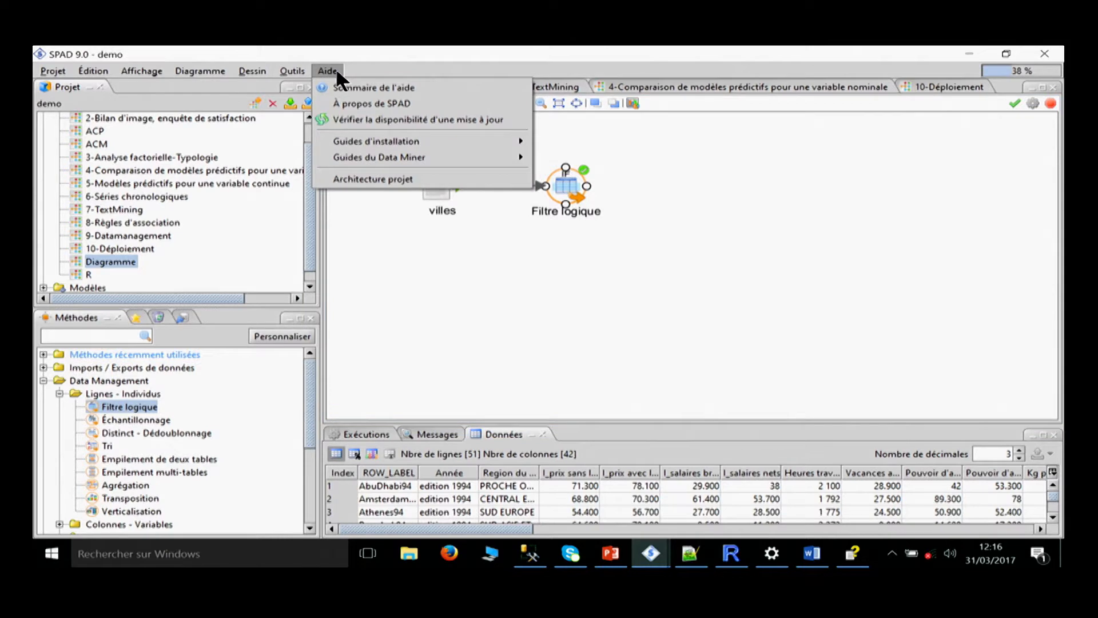
pyautogui.click(290, 70)
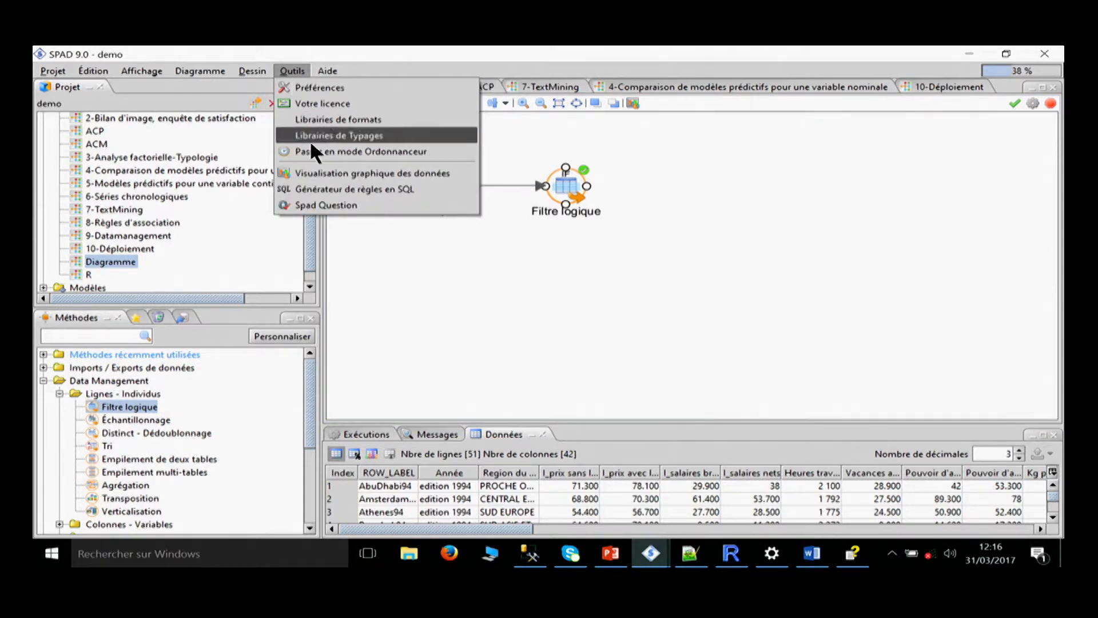
pyautogui.moveTo(327, 66)
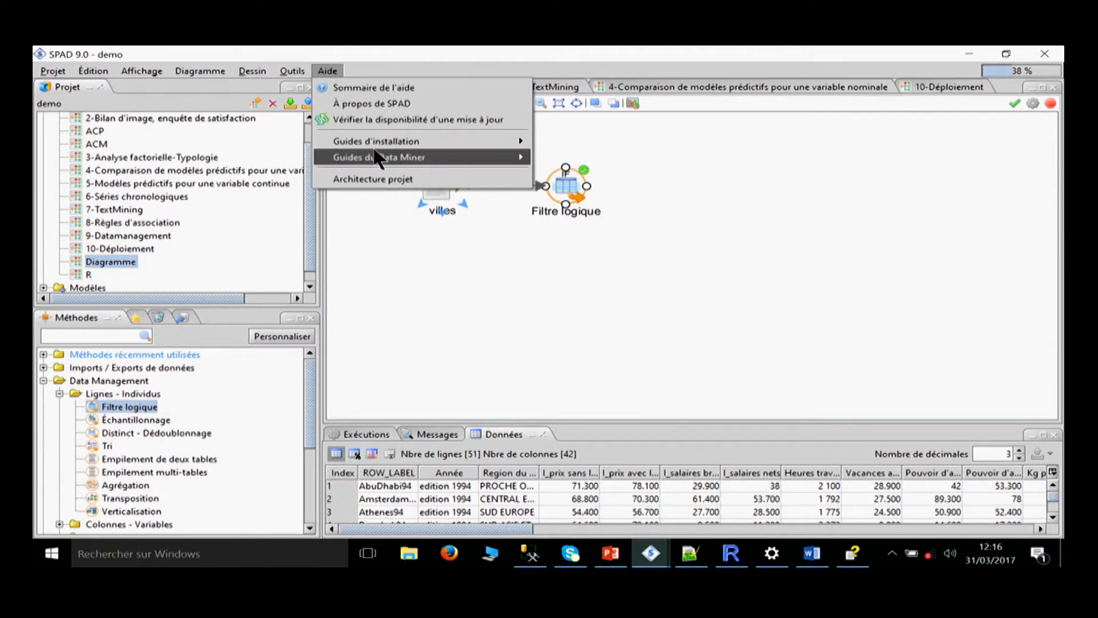
pyautogui.moveTo(511, 157)
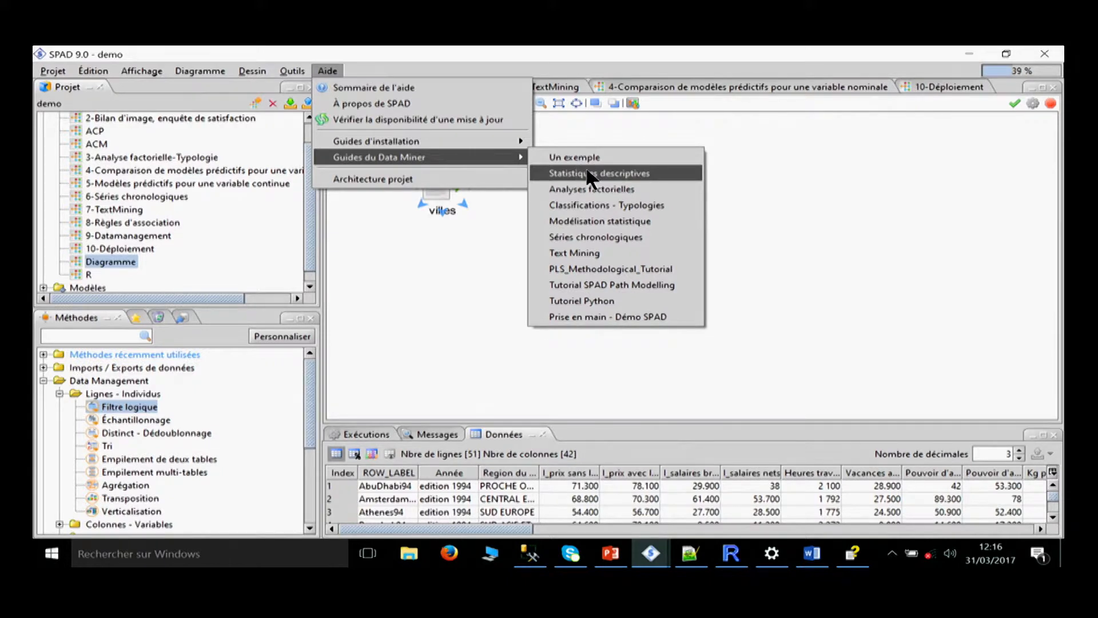
pyautogui.click(583, 220)
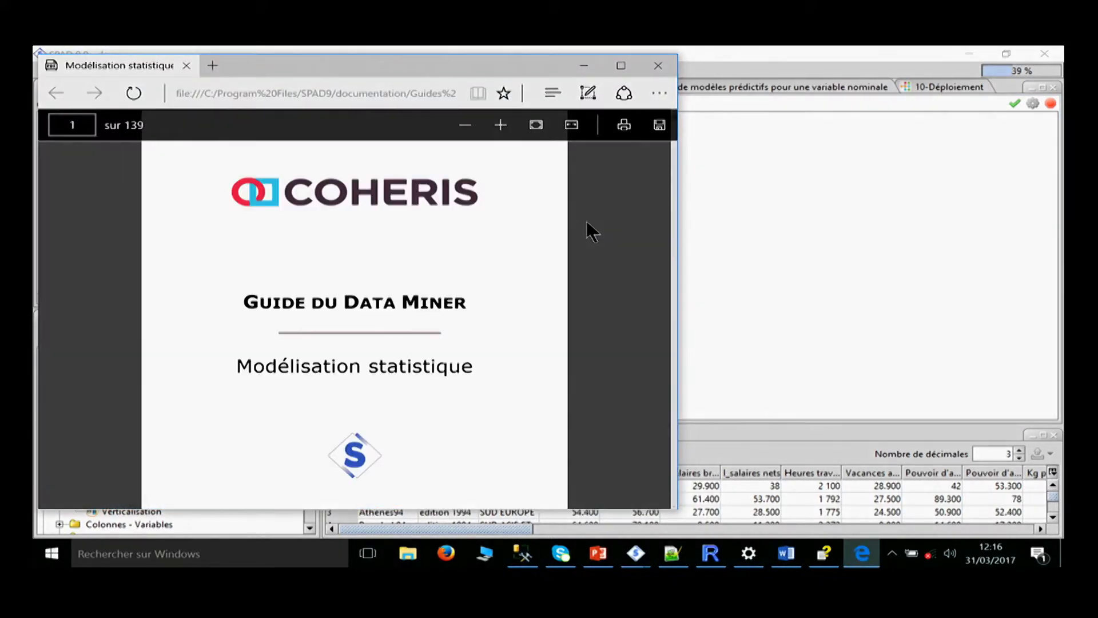
pyautogui.scroll(-20, 410, 337)
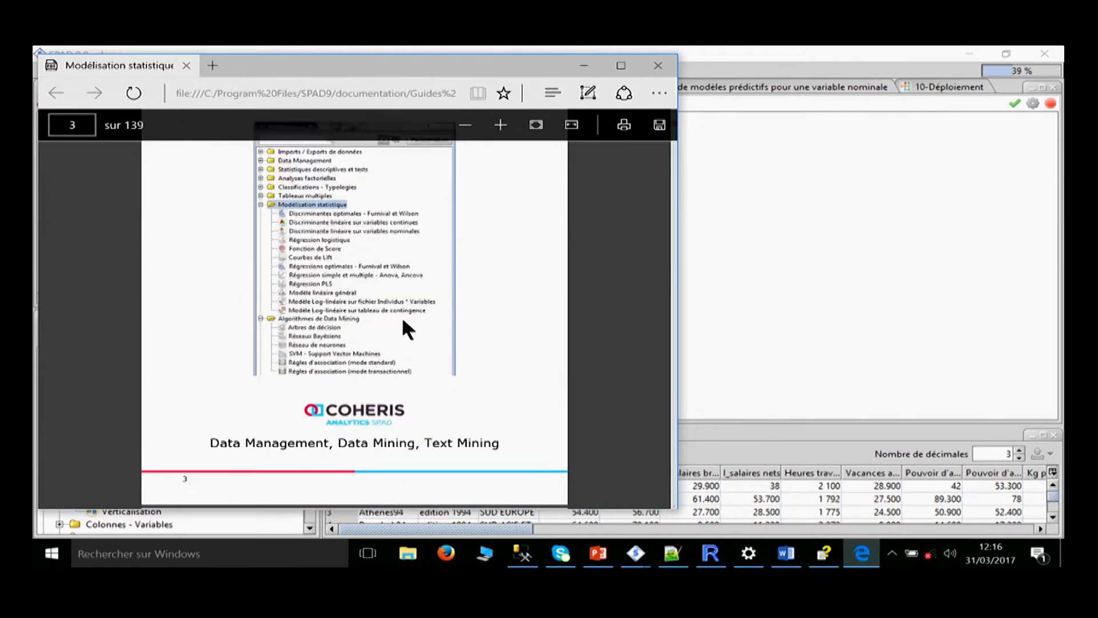
pyautogui.scroll(-20, 497, 294)
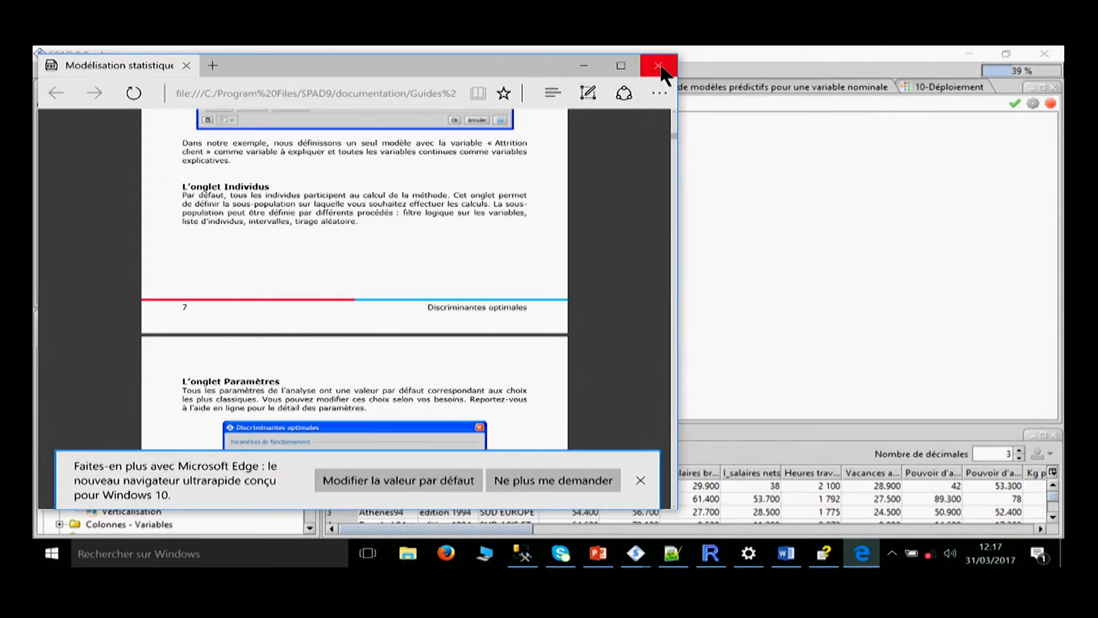
pyautogui.click(661, 70)
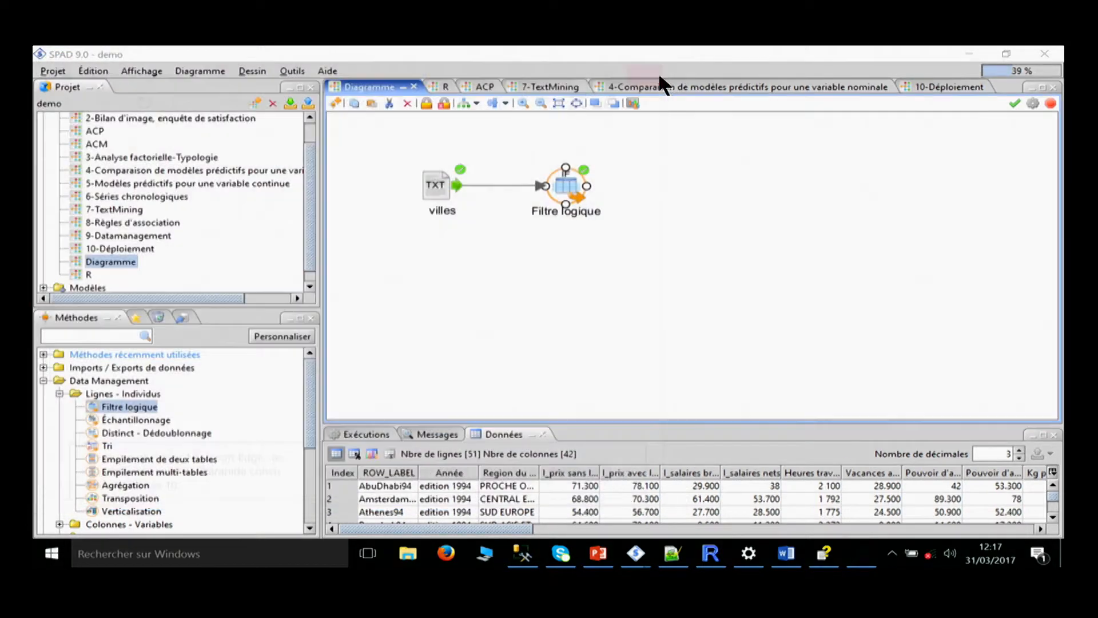
# Close the Diagramme and R diagrams and display the data of the ACP method in the ACP diagram.
pyautogui.click(413, 86)
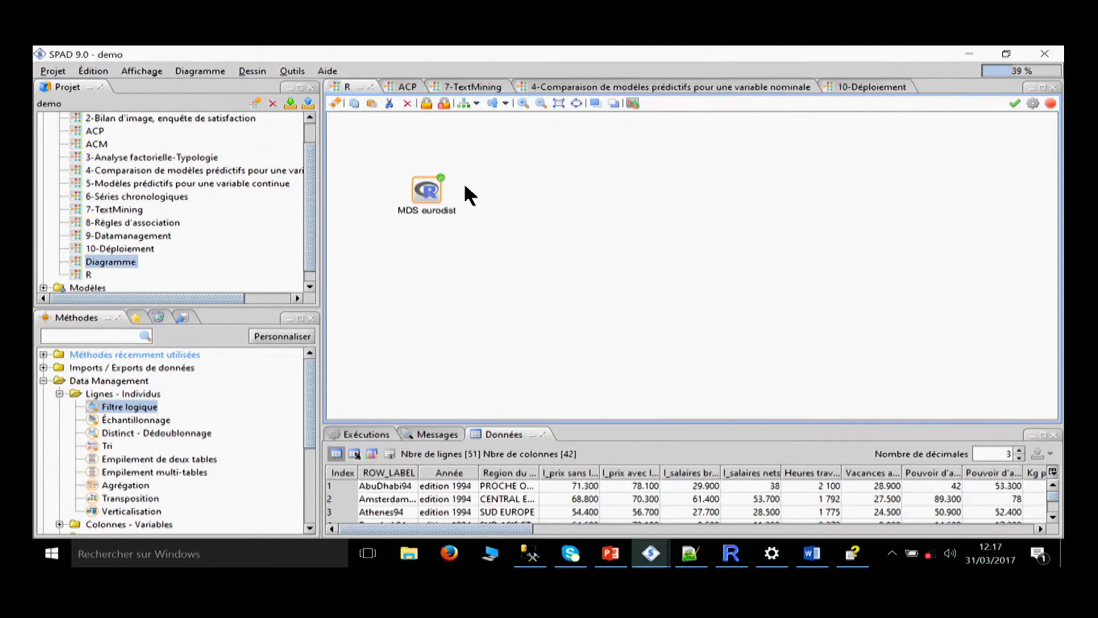
pyautogui.click(369, 87)
pyautogui.scroll(1, 277, 153)
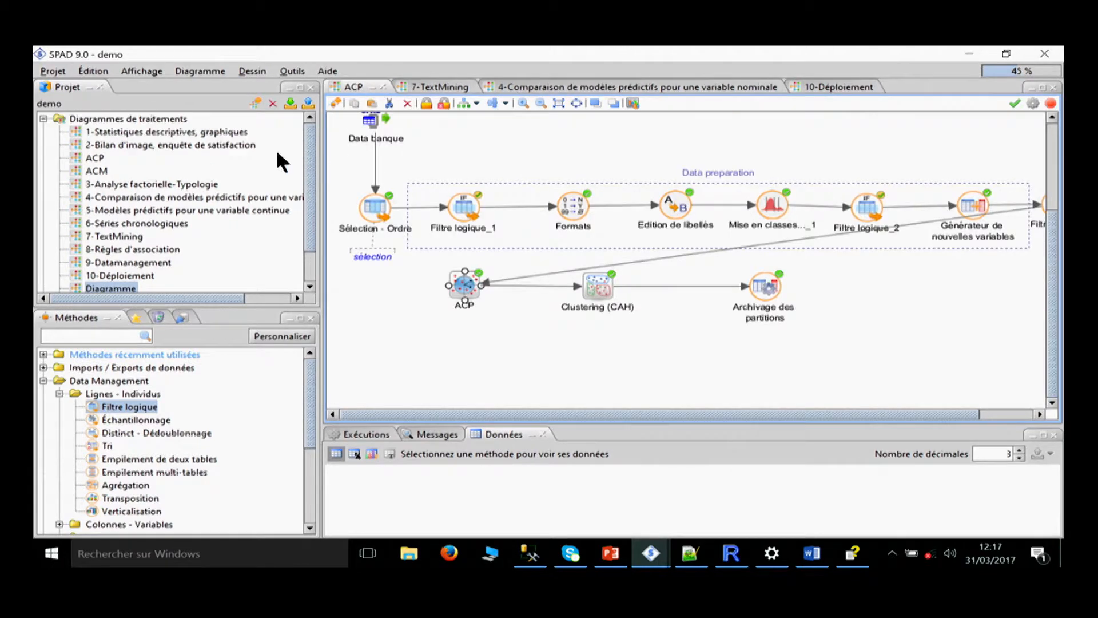
pyautogui.click(92, 158)
pyautogui.click(480, 278)
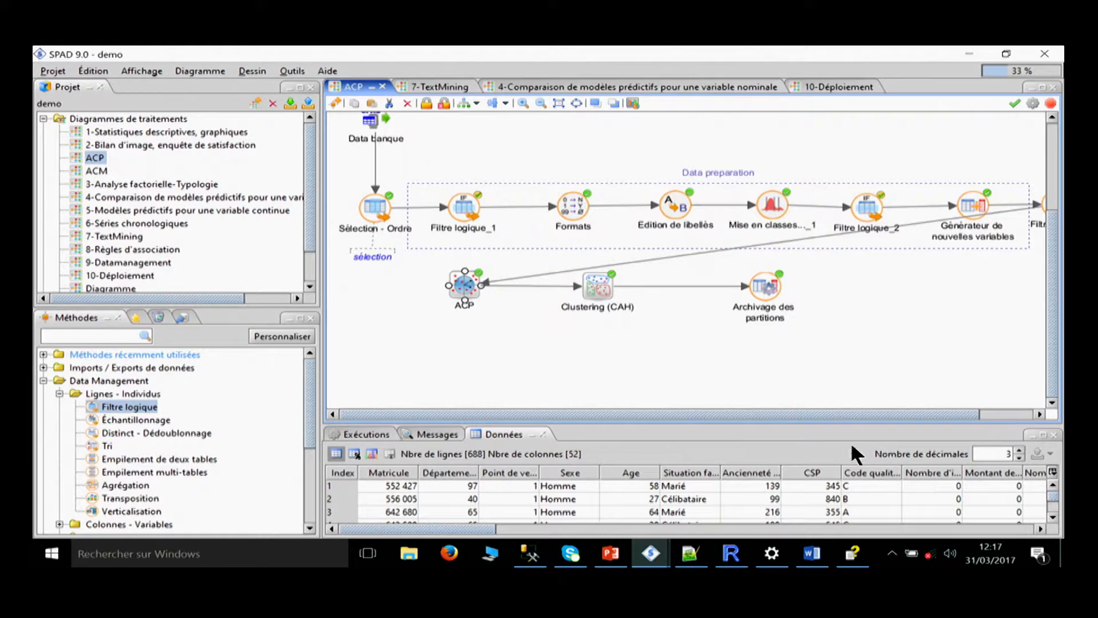
pyautogui.moveTo(812, 550)
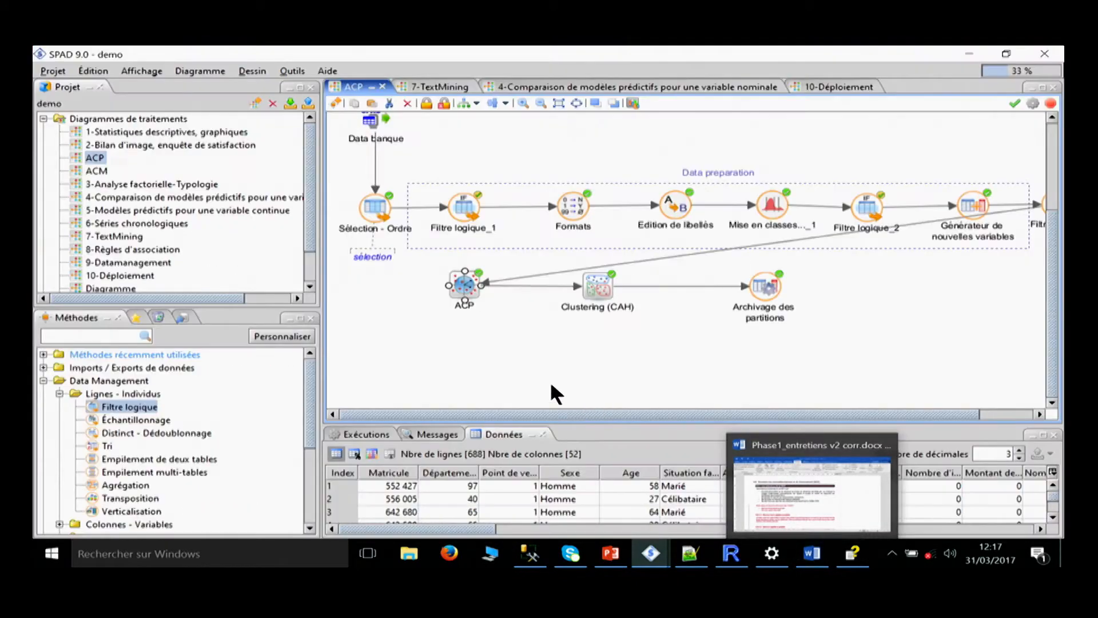
pyautogui.click(479, 342)
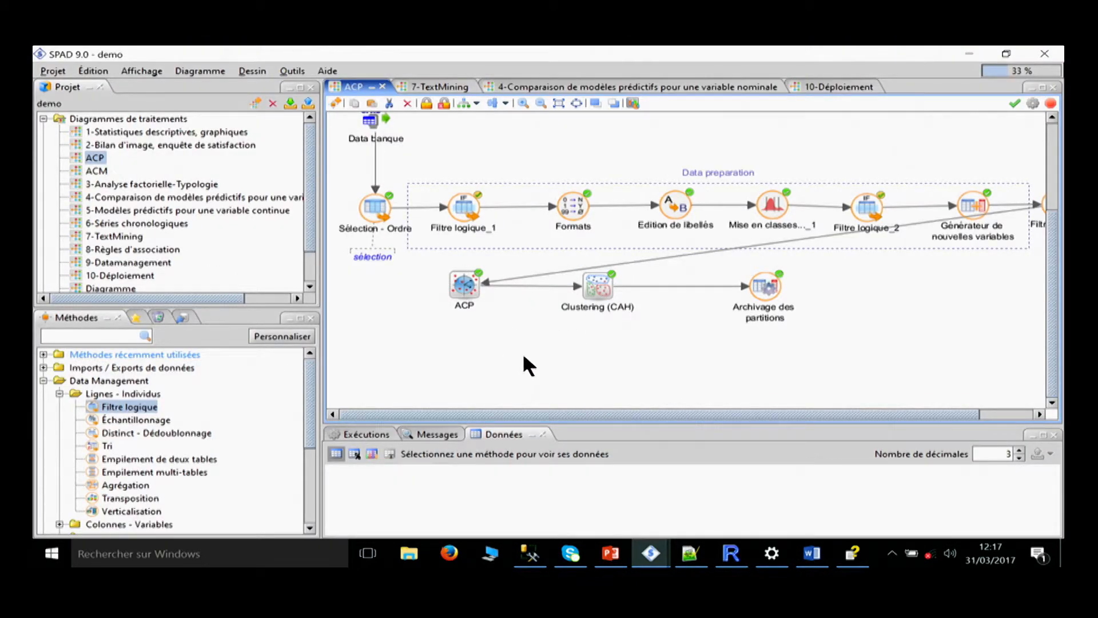
pyautogui.click(96, 160)
pyautogui.click(425, 338)
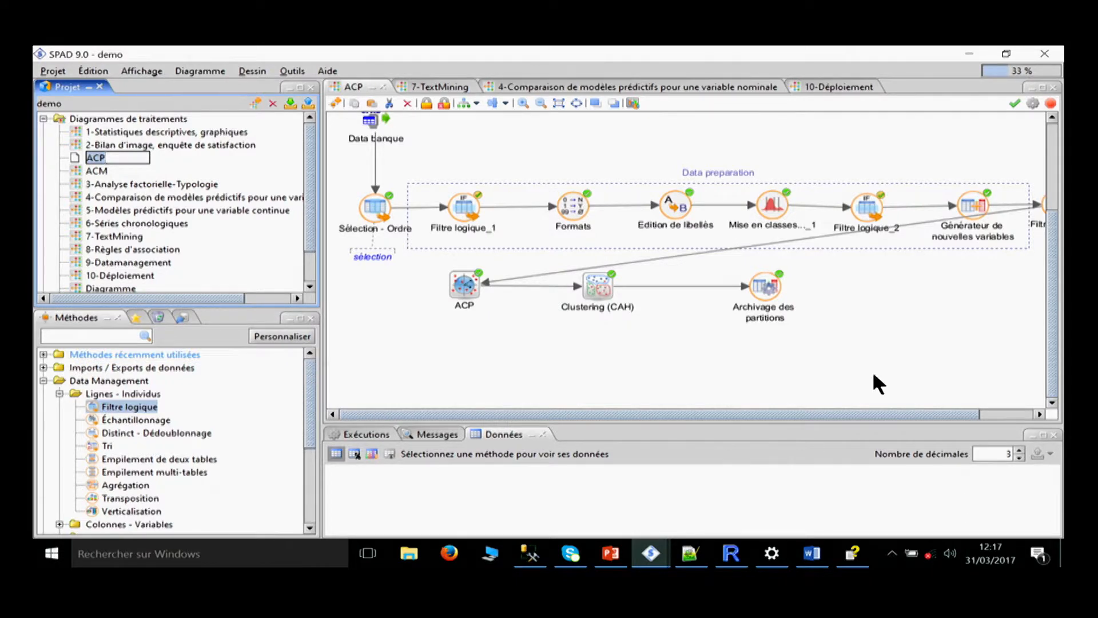
# Display the data of the Data Banque source in an enlarged data pane and look through its rows and columns.
pyautogui.click(478, 144)
pyautogui.moveTo(472, 129); pyautogui.dragTo(508, 185)
pyautogui.click(409, 170)
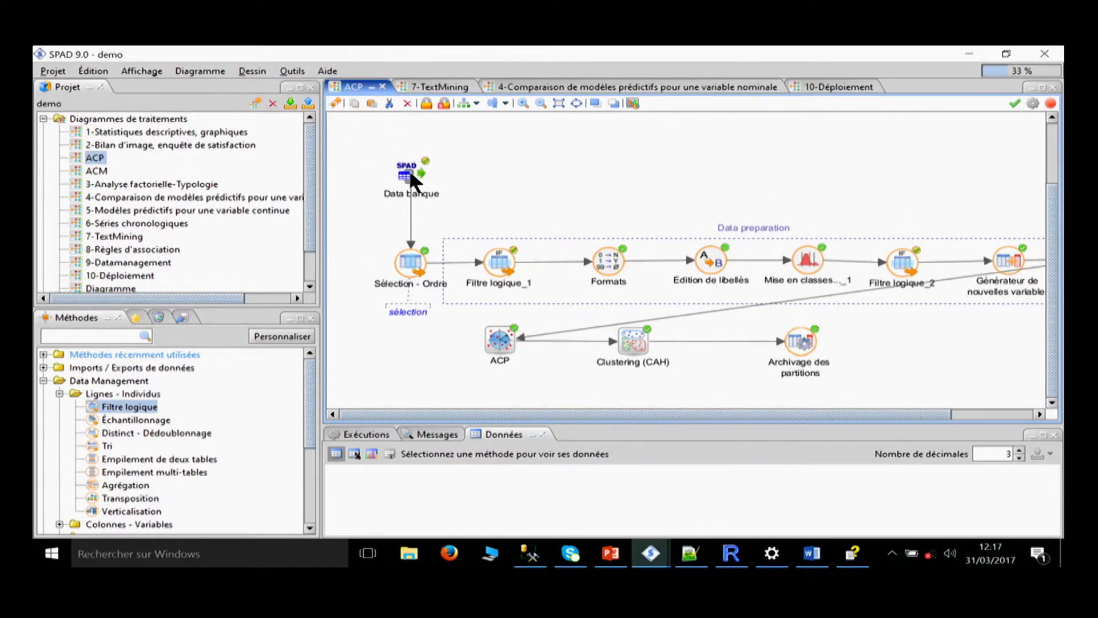
pyautogui.moveTo(393, 425); pyautogui.dragTo(406, 243)
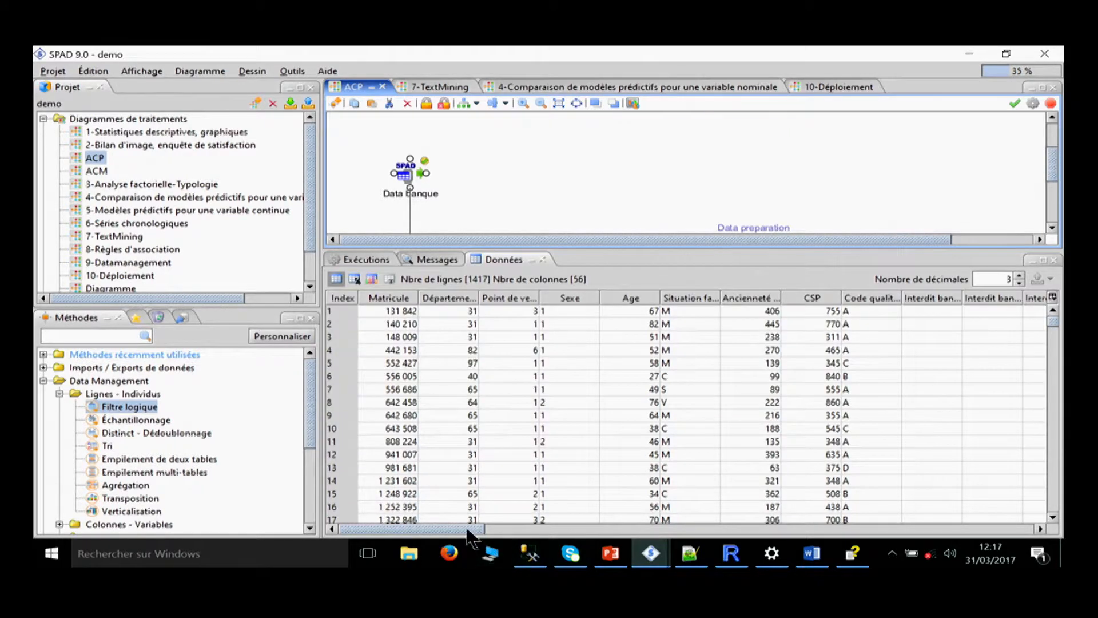
pyautogui.moveTo(393, 467); pyautogui.dragTo(393, 480)
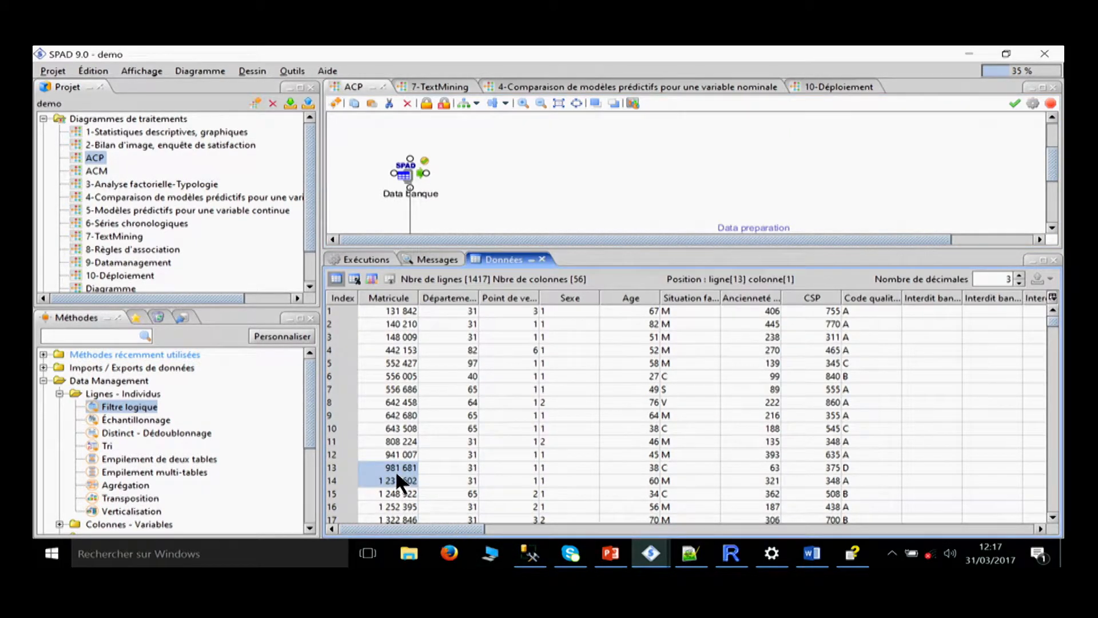
pyautogui.moveTo(477, 528); pyautogui.dragTo(1015, 552)
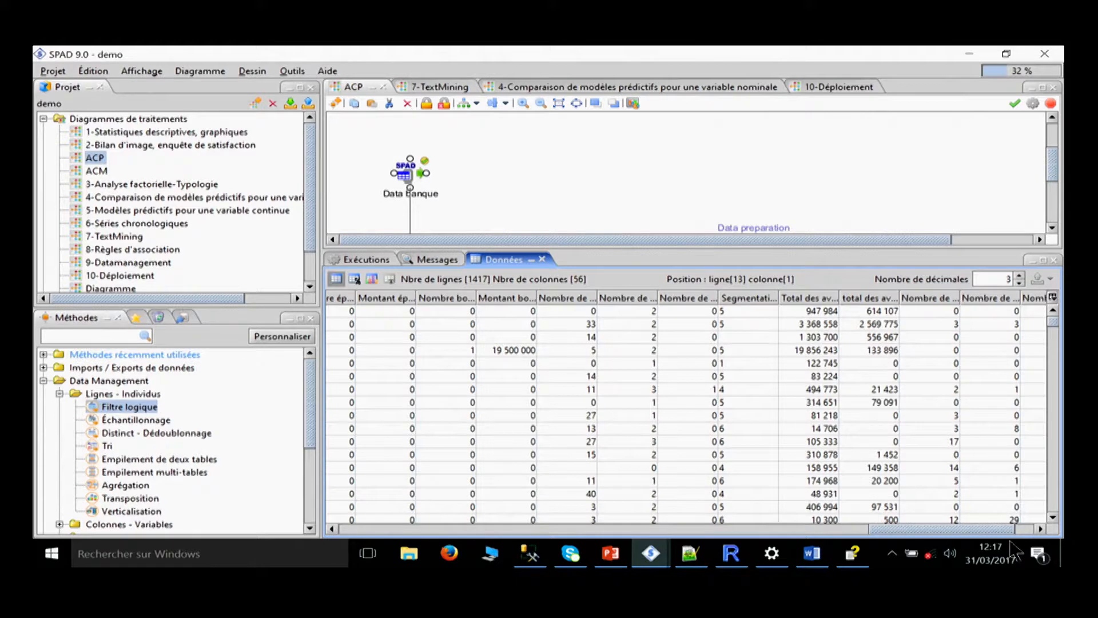
pyautogui.moveTo(748, 247); pyautogui.dragTo(769, 409)
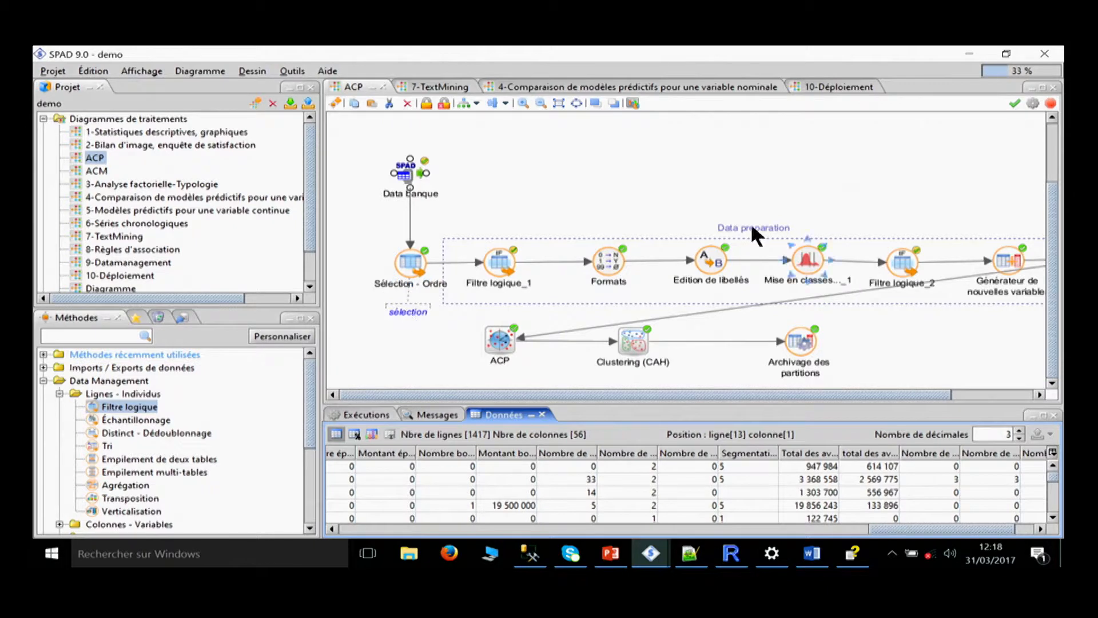
# Review the variables, parameters and individuals settings of the ACP method and close them without changes.
pyautogui.moveTo(554, 396); pyautogui.dragTo(457, 400)
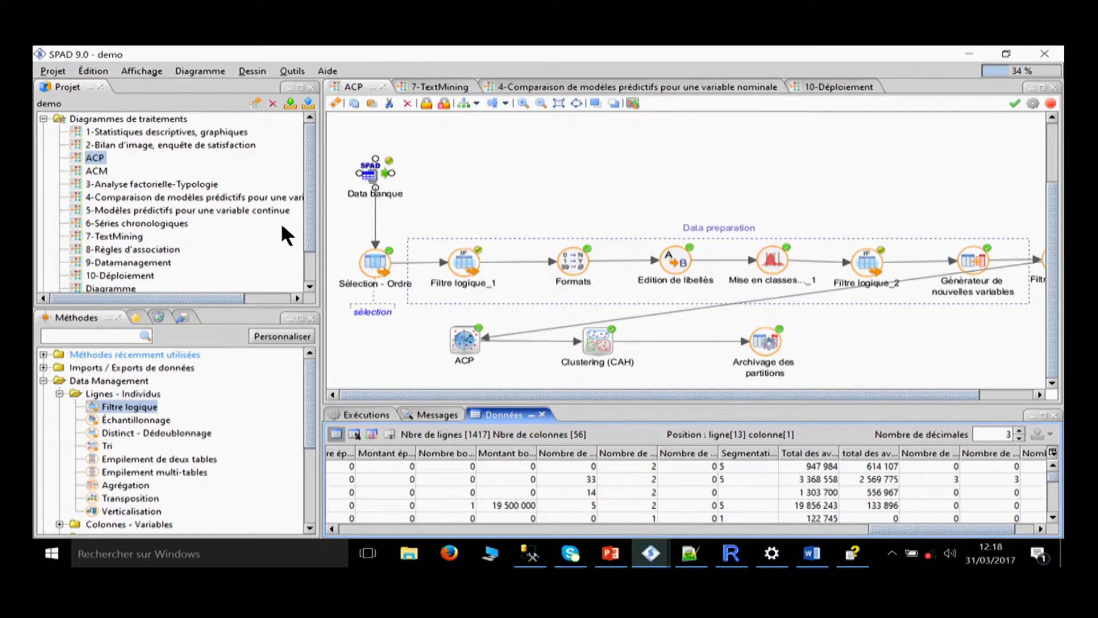
pyautogui.doubleClick(465, 339)
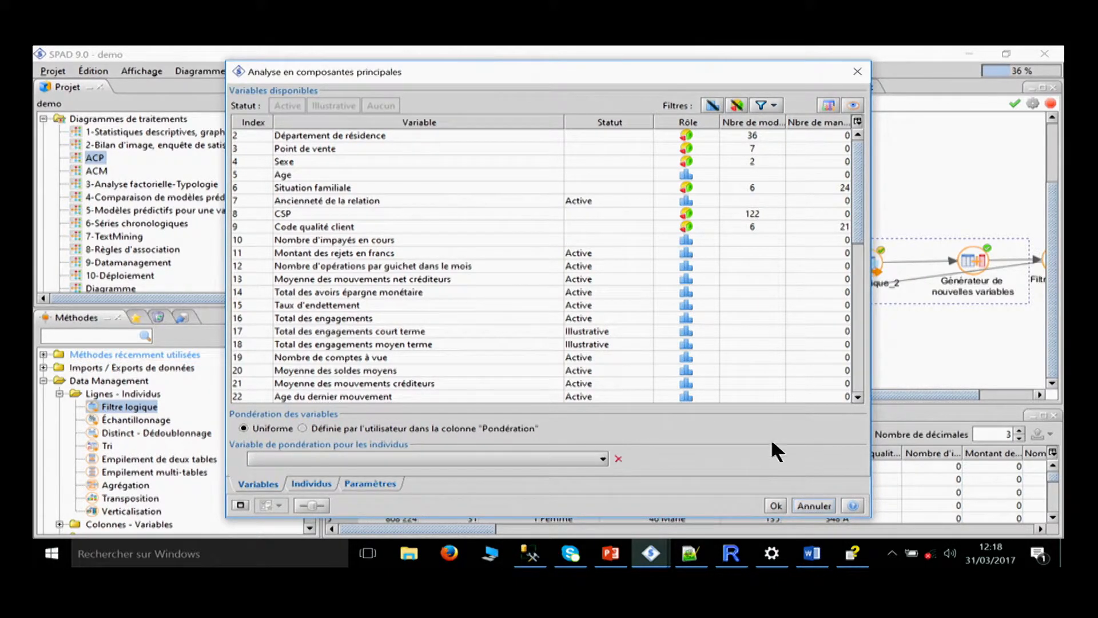
pyautogui.scroll(-5, 383, 336)
pyautogui.scroll(5, 380, 337)
pyautogui.click(378, 484)
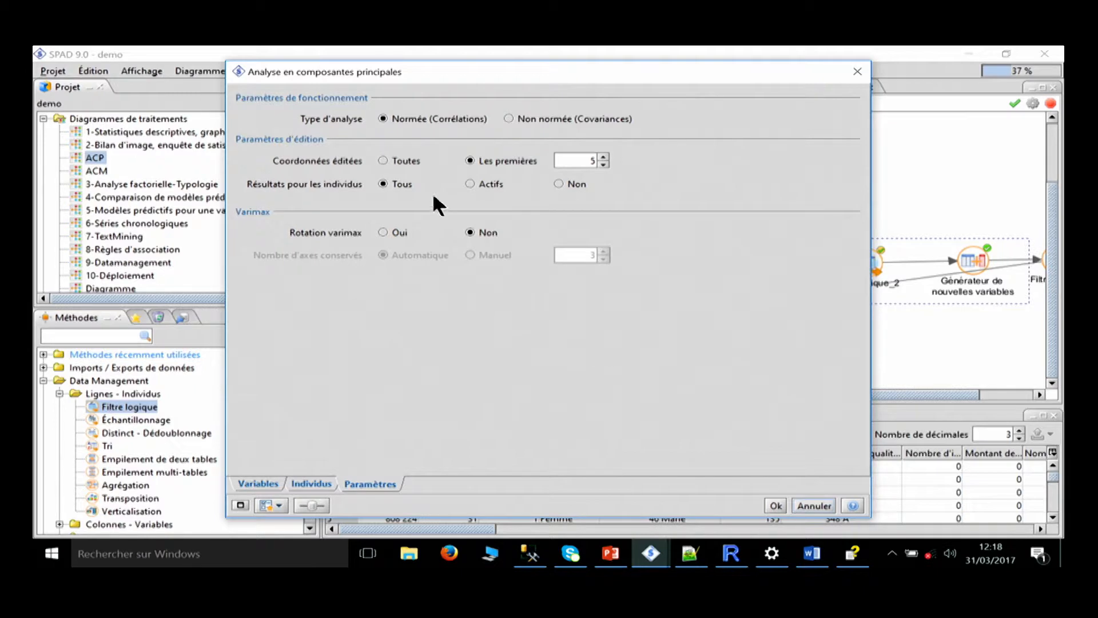
pyautogui.click(311, 483)
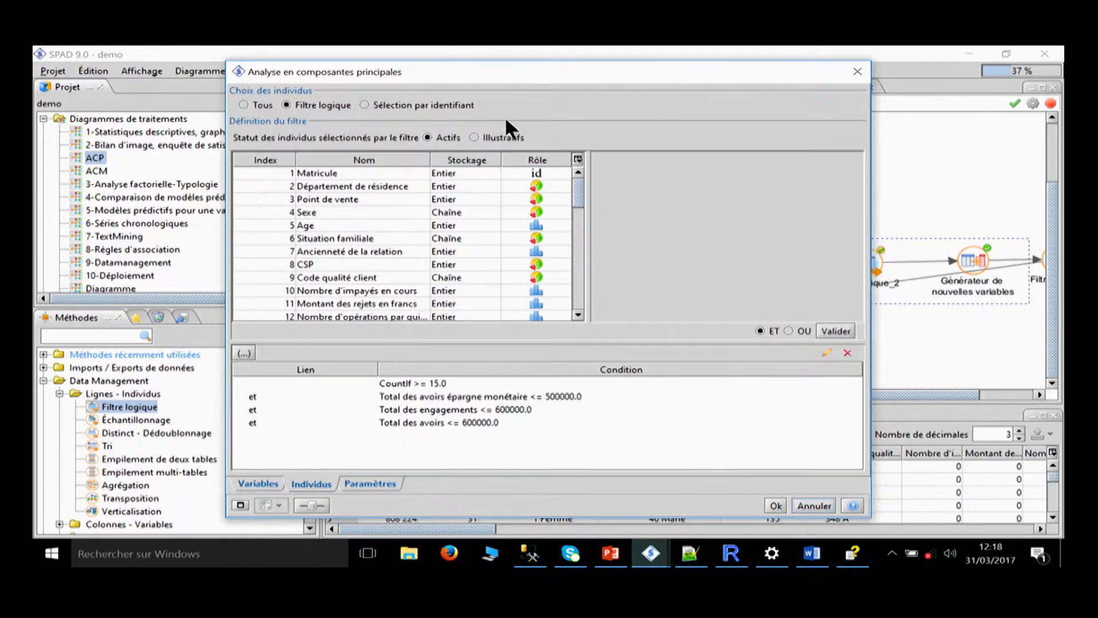
pyautogui.click(258, 483)
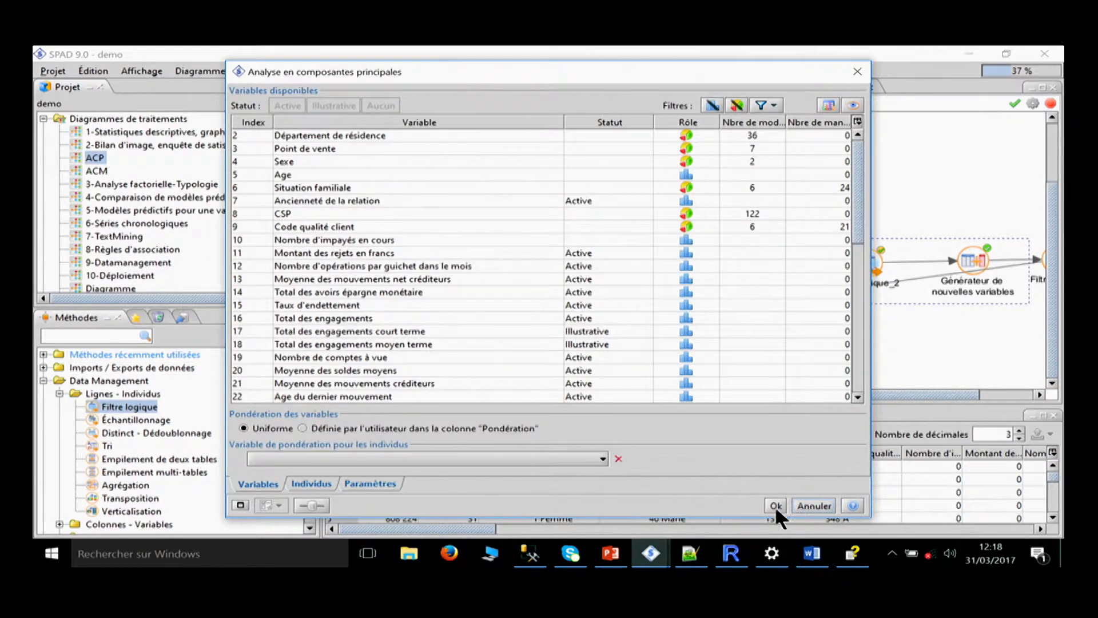
pyautogui.click(813, 505)
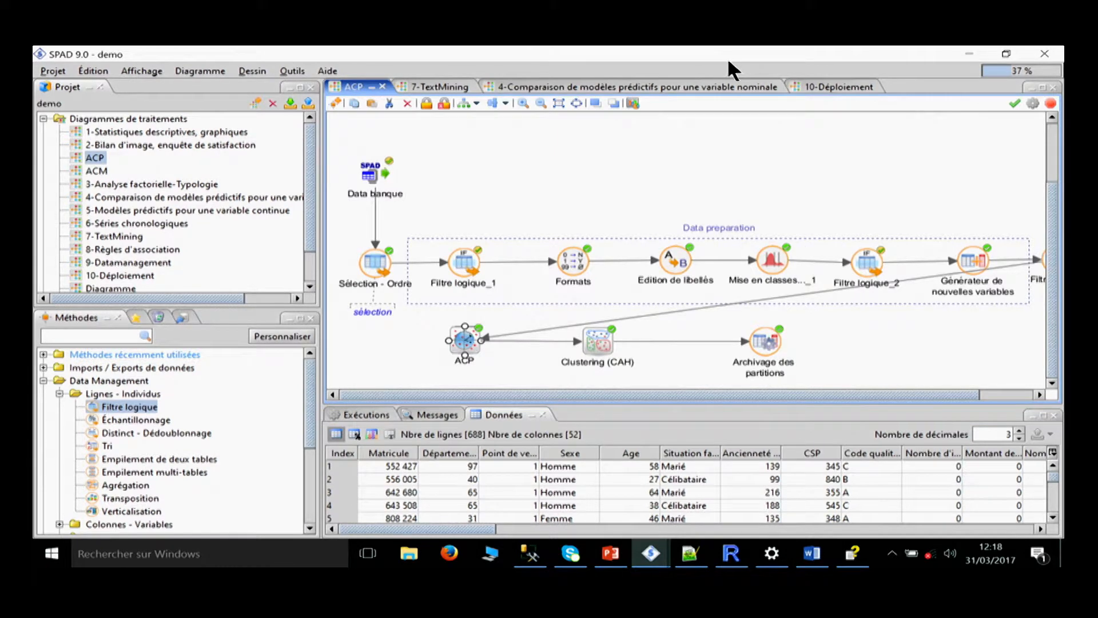
# Open the ACP method's results report in Excel and look through the Stat, Corrélations, Variances axes and Var actives sheets.
pyautogui.rightClick(462, 344)
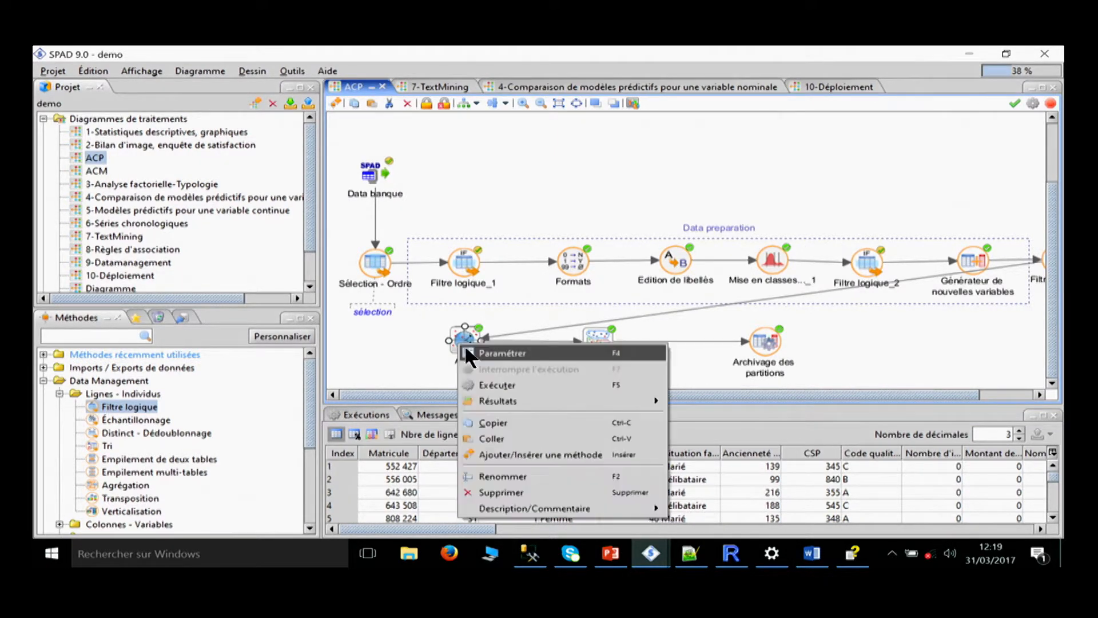
pyautogui.moveTo(495, 402)
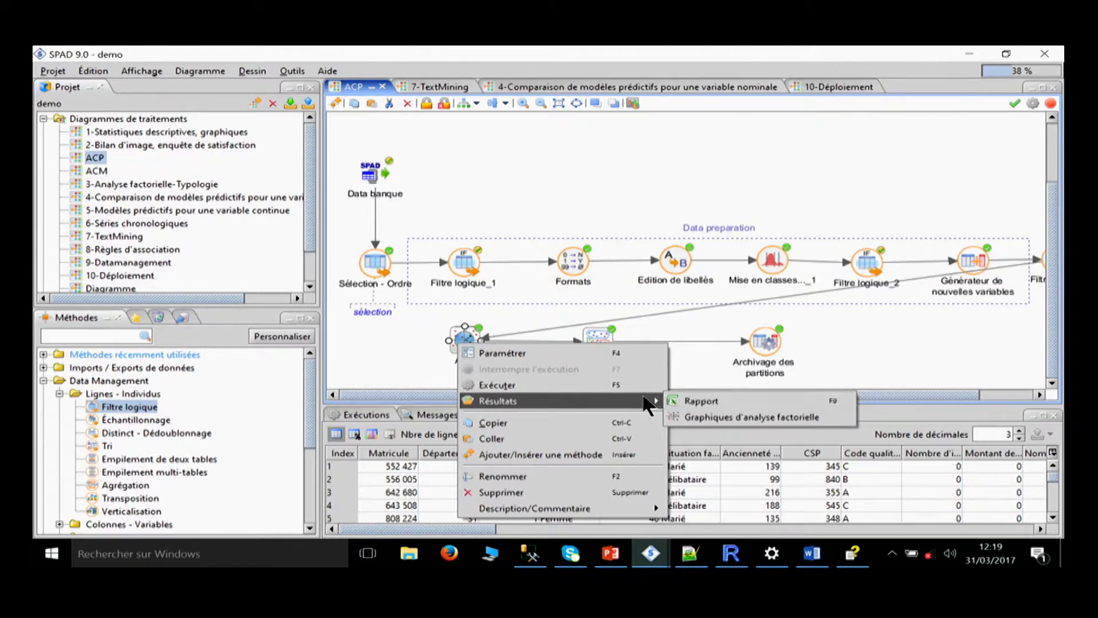
pyautogui.click(709, 400)
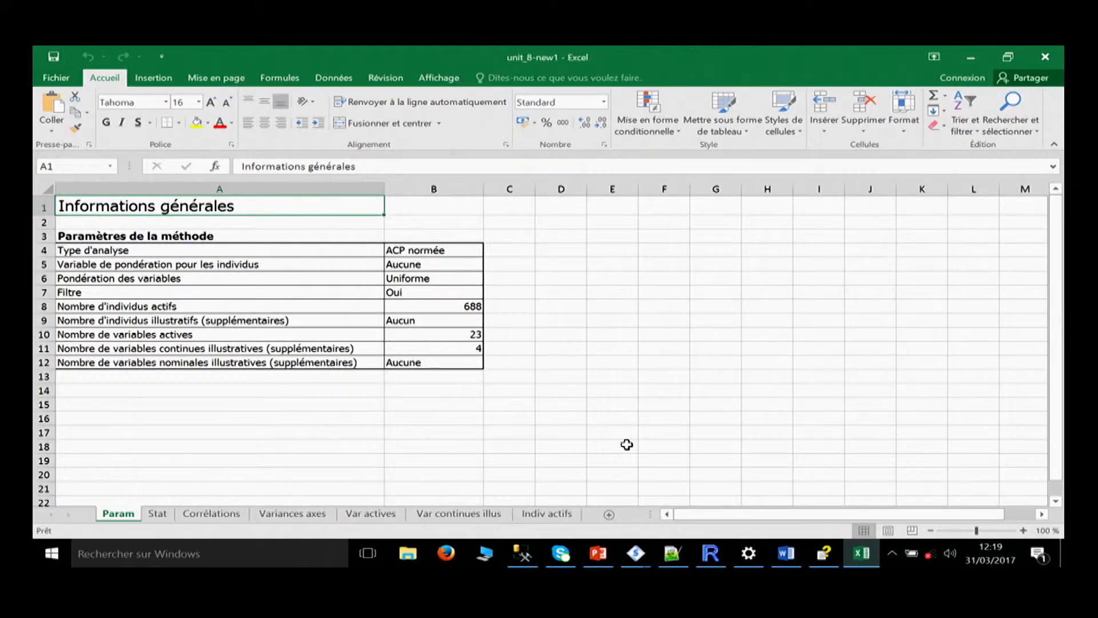
pyautogui.click(157, 511)
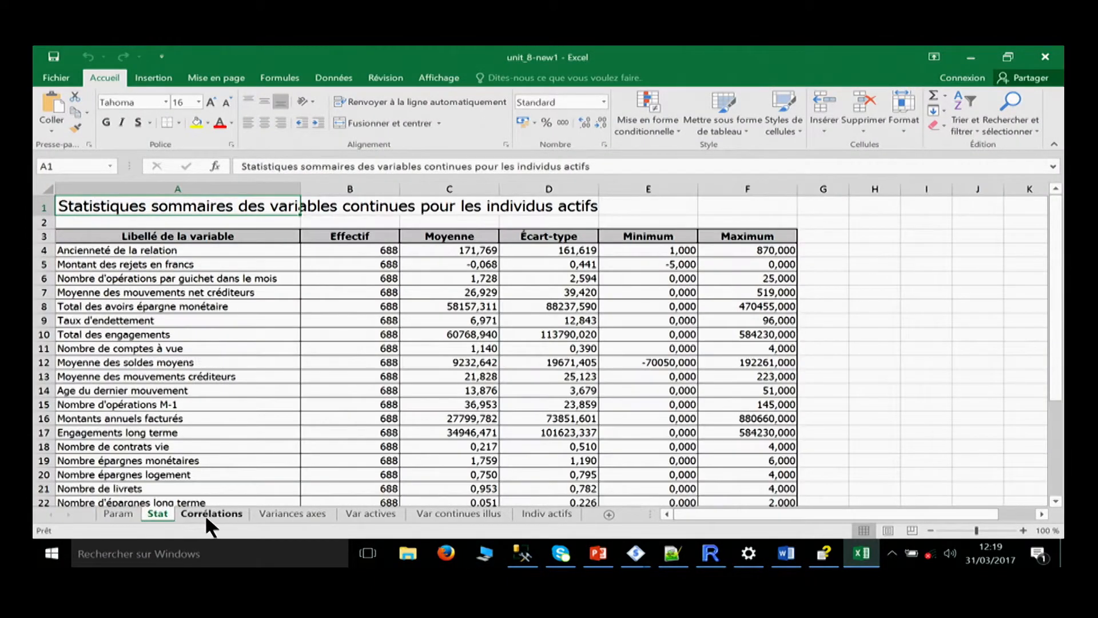
pyautogui.click(206, 514)
pyautogui.click(291, 515)
pyautogui.click(359, 514)
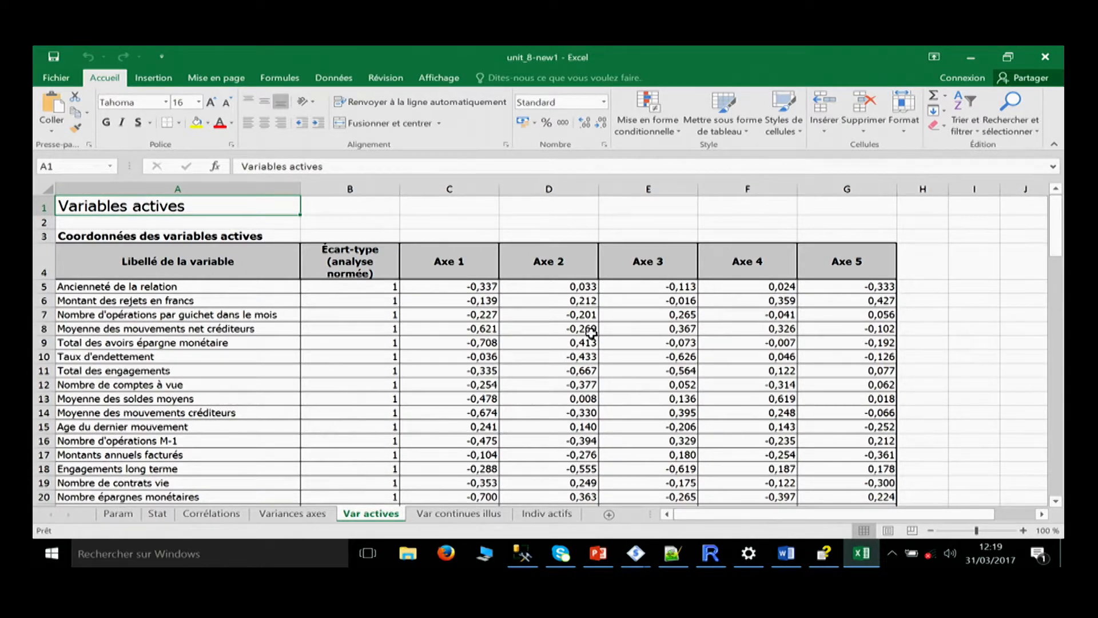
# Examine the active variables' coordinates and the axes' variances in the report, and return to SPAD.
pyautogui.moveTo(368, 306); pyautogui.dragTo(674, 342)
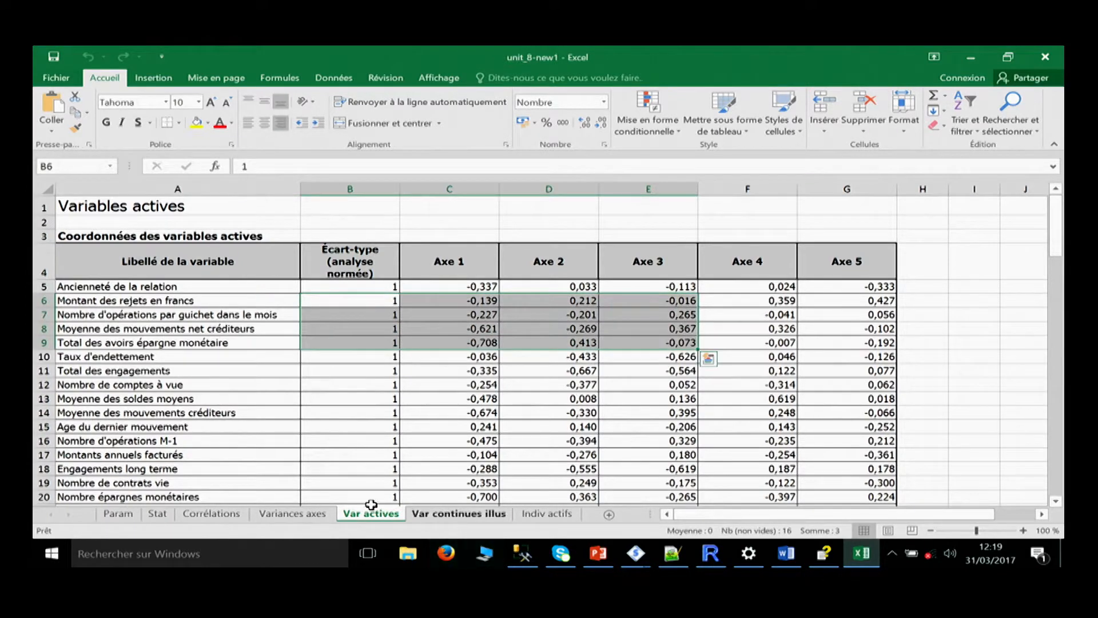
pyautogui.click(159, 514)
pyautogui.click(277, 516)
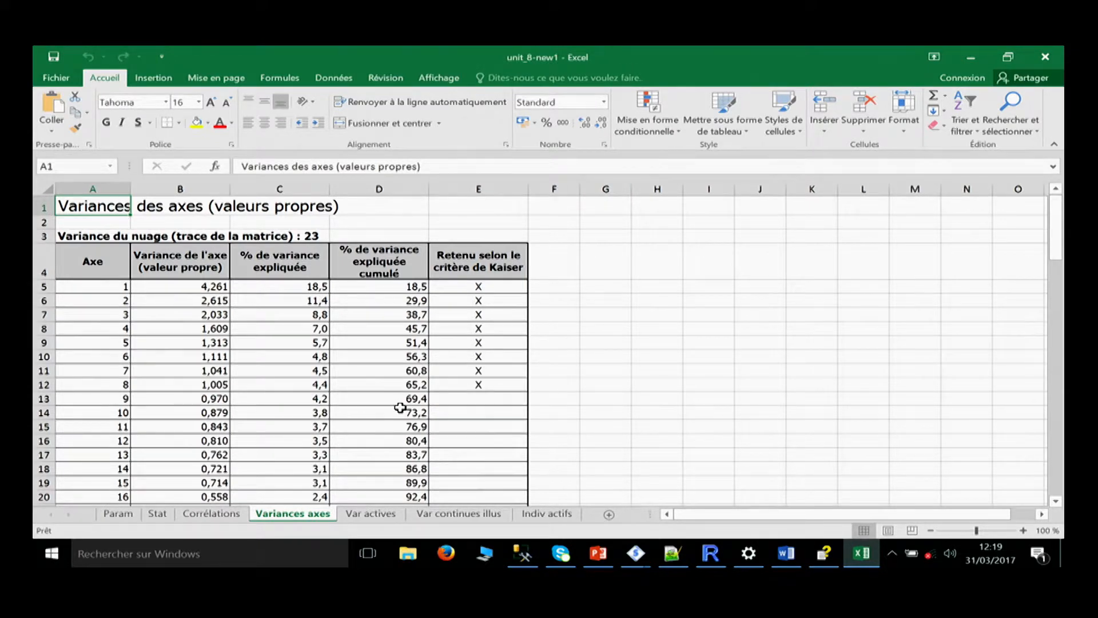
pyautogui.click(970, 57)
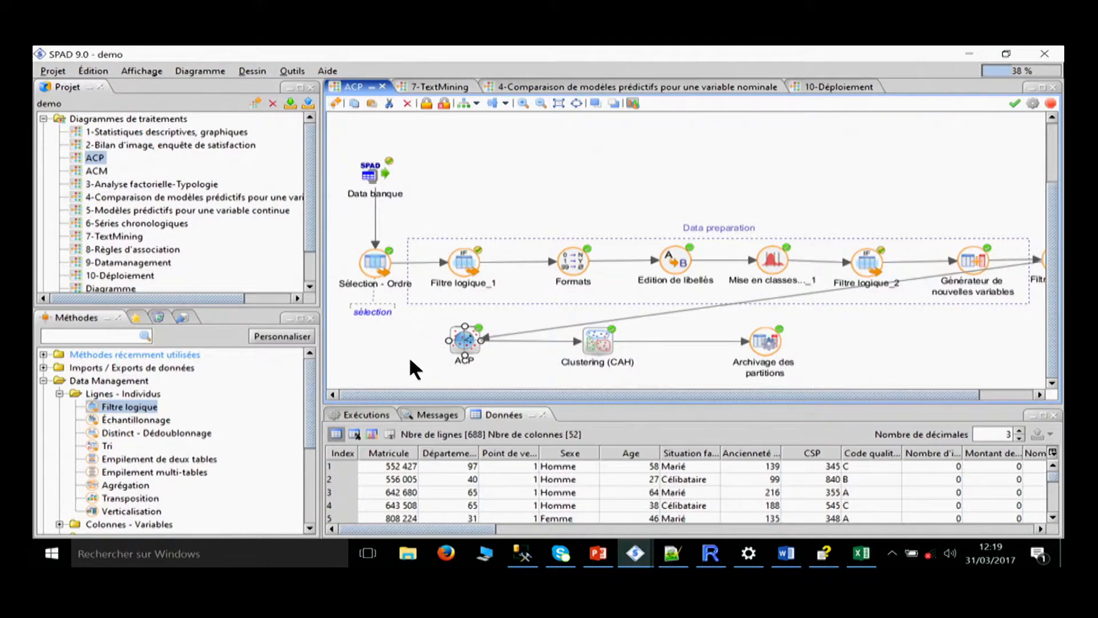
# Open the ACP method's factor analysis graphs and resize the settings pane to give the Individus and Variables graphs more room.
pyautogui.rightClick(465, 334)
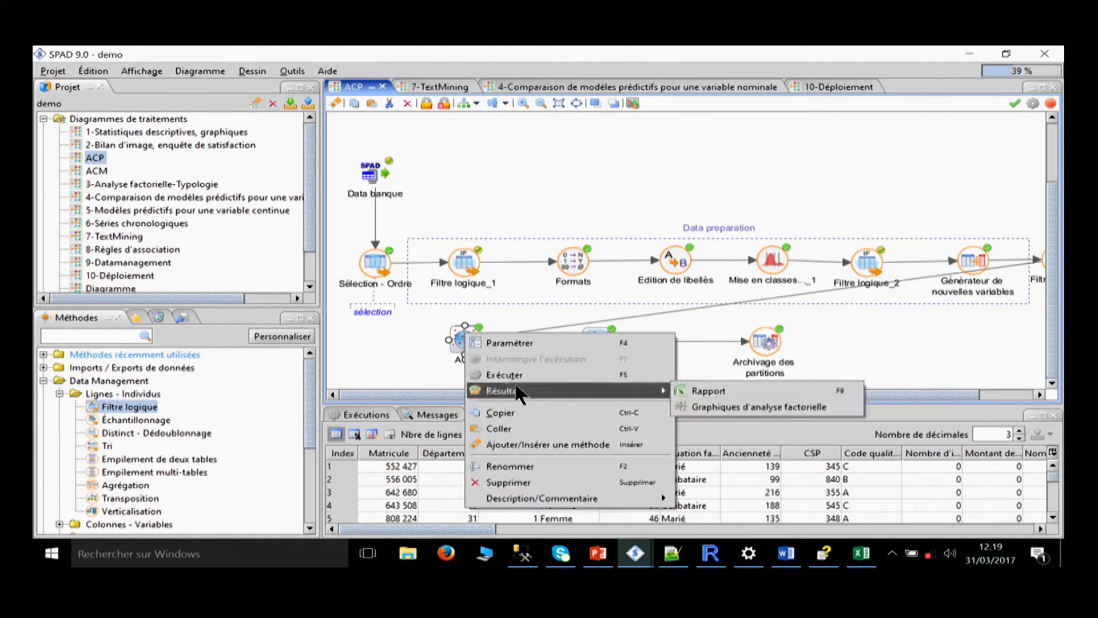
pyautogui.click(694, 405)
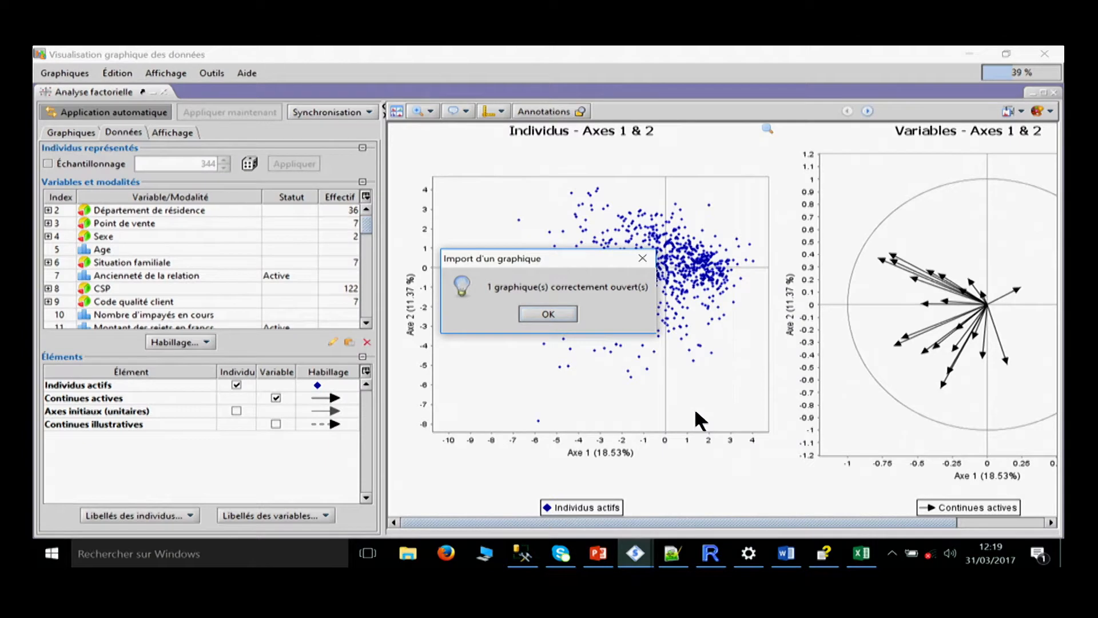
pyautogui.click(544, 307)
pyautogui.moveTo(382, 290); pyautogui.dragTo(245, 289)
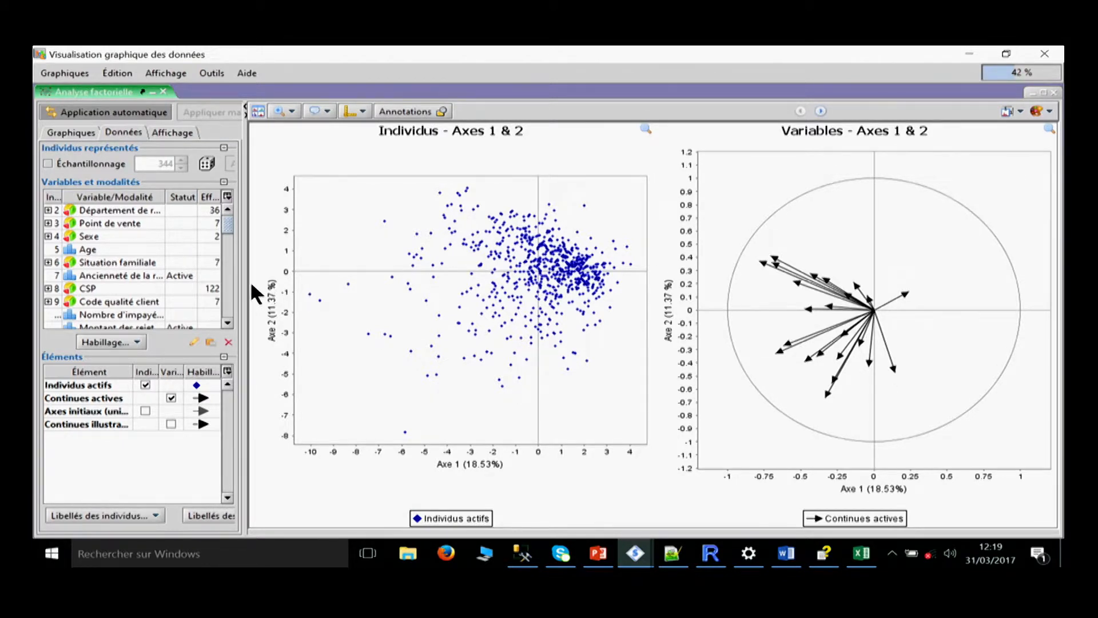
pyautogui.moveTo(246, 284); pyautogui.dragTo(292, 283)
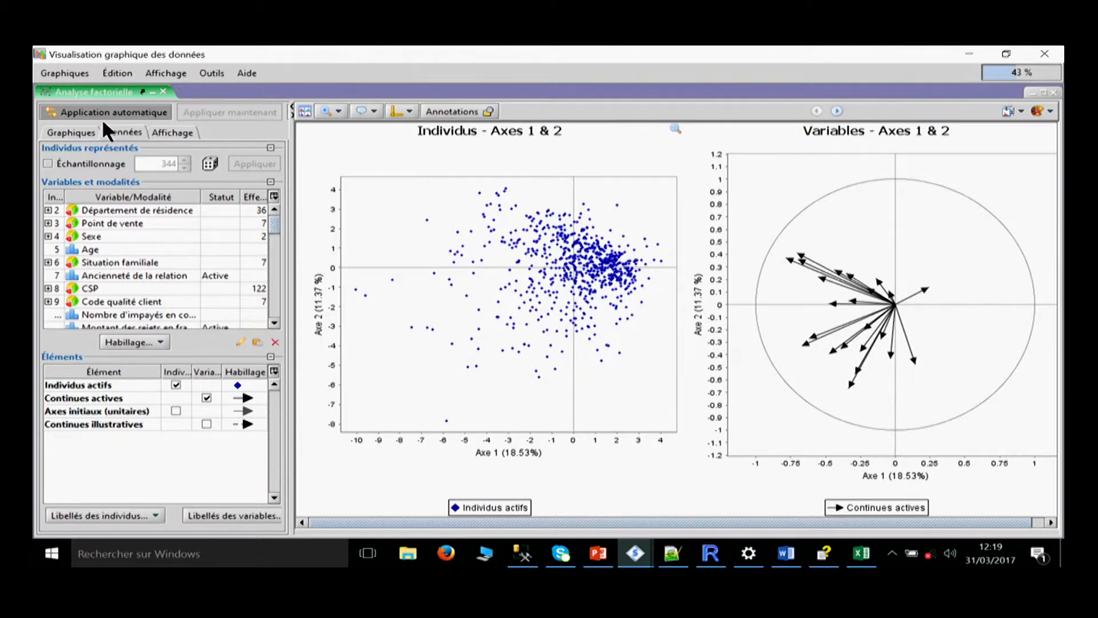
# Add the factorial planes of axes 1 & 3 and axes 1 & 4 to the explored planes and look over their graphs.
pyautogui.click(78, 128)
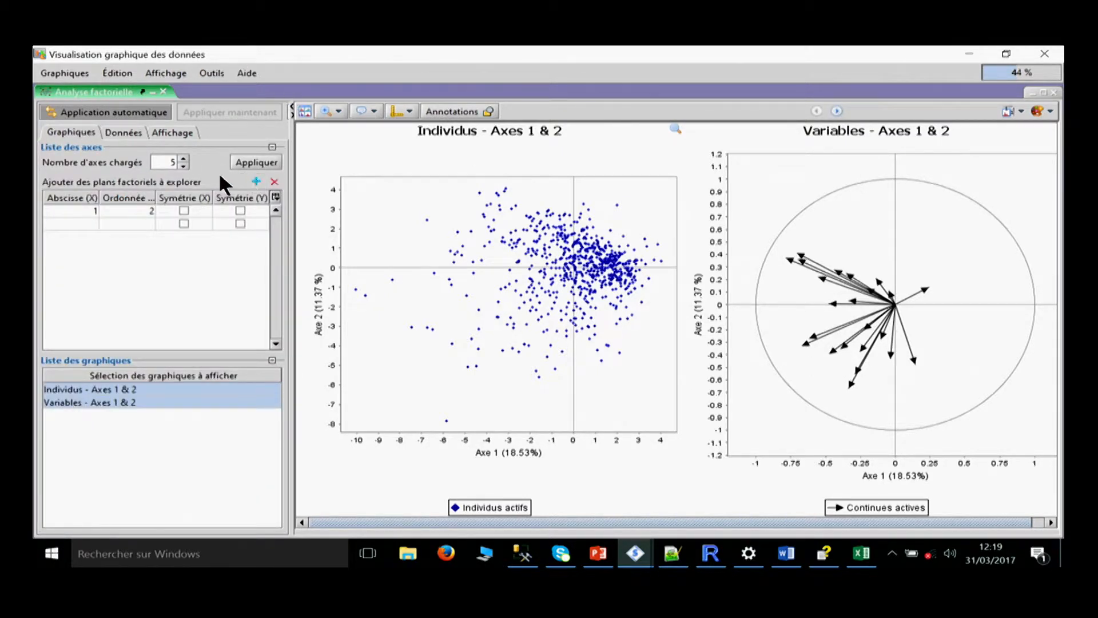
pyautogui.click(255, 180)
pyautogui.click(255, 180)
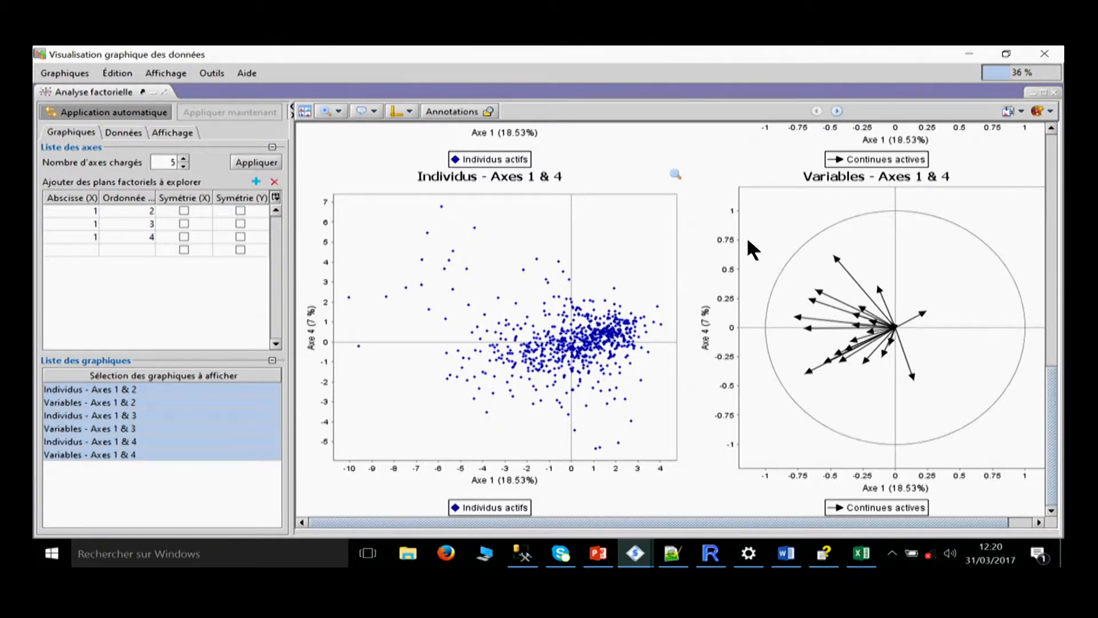
pyautogui.scroll(10, 748, 241)
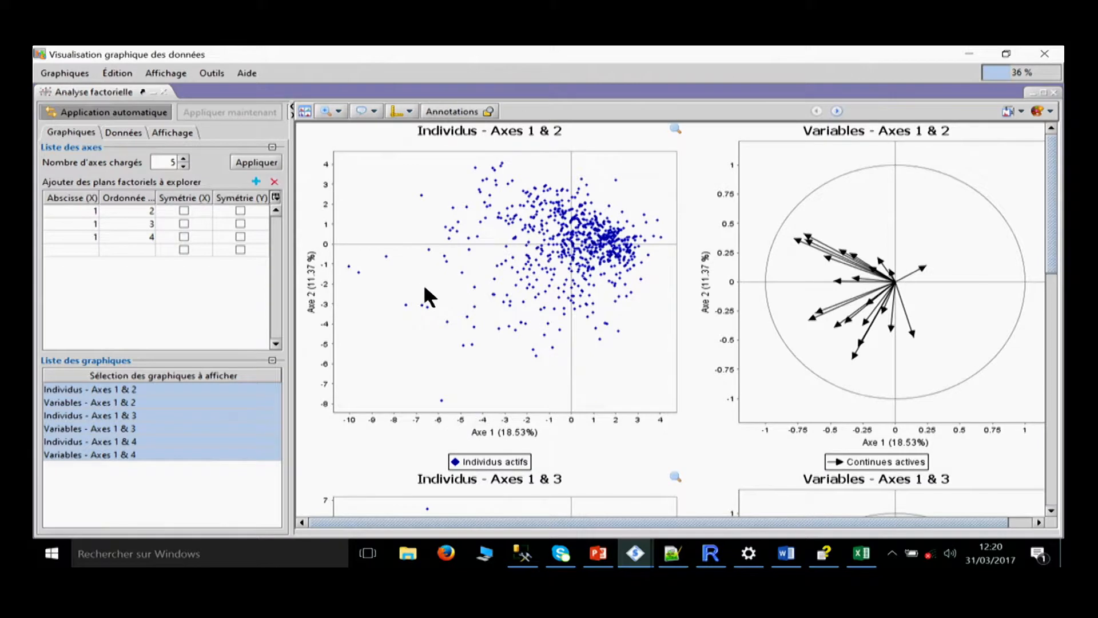
# Remove the planes of axes 1 & 3 and 1 & 4, keeping only the plane of axes 1 & 2.
pyautogui.click(127, 236)
pyautogui.keyDown('shift'); pyautogui.click(138, 224); pyautogui.keyUp('shift')
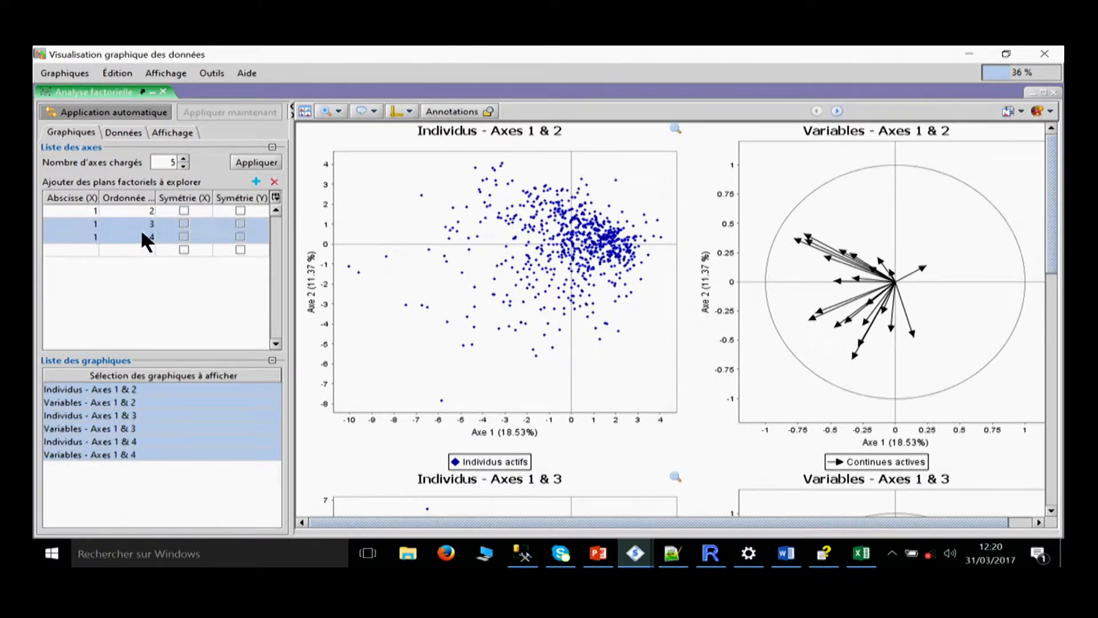
pyautogui.click(275, 181)
pyautogui.click(143, 209)
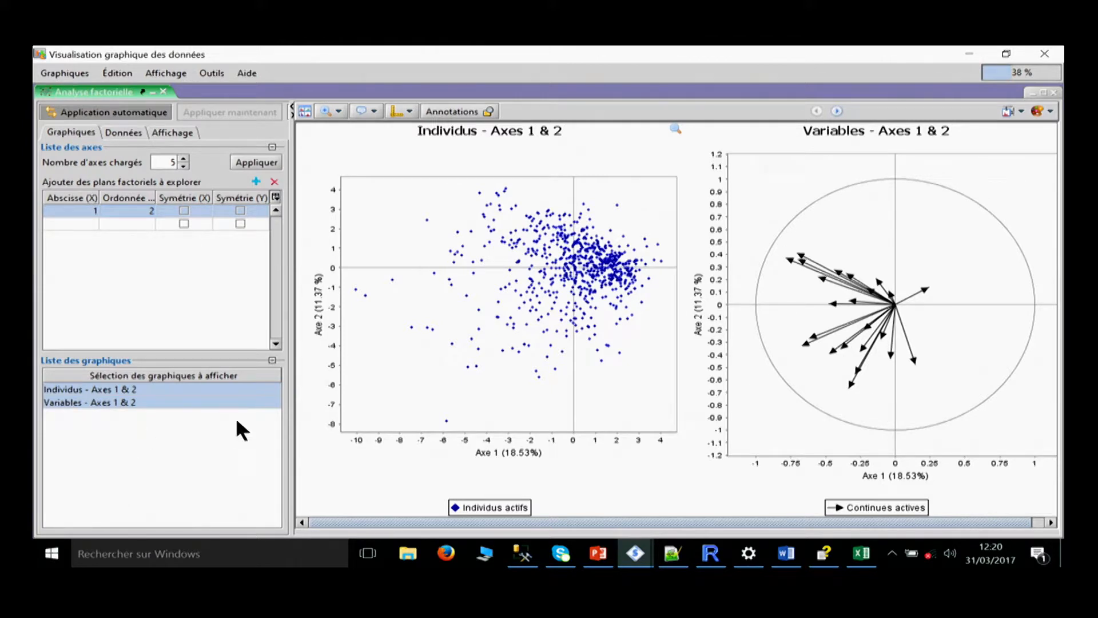
# Label the Total des avoirs, Total des avoirs épargne monétaire, Nombre épargnes monétaires and Moyenne des soldes moyens arrows in the Variables graph.
pyautogui.click(123, 132)
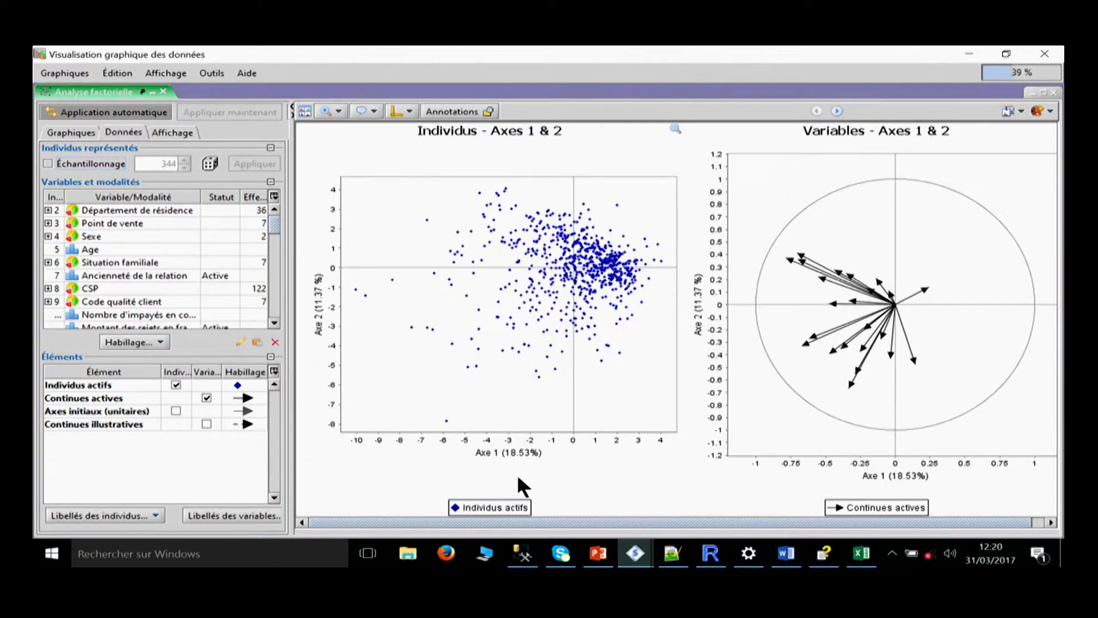
pyautogui.moveTo(790, 258)
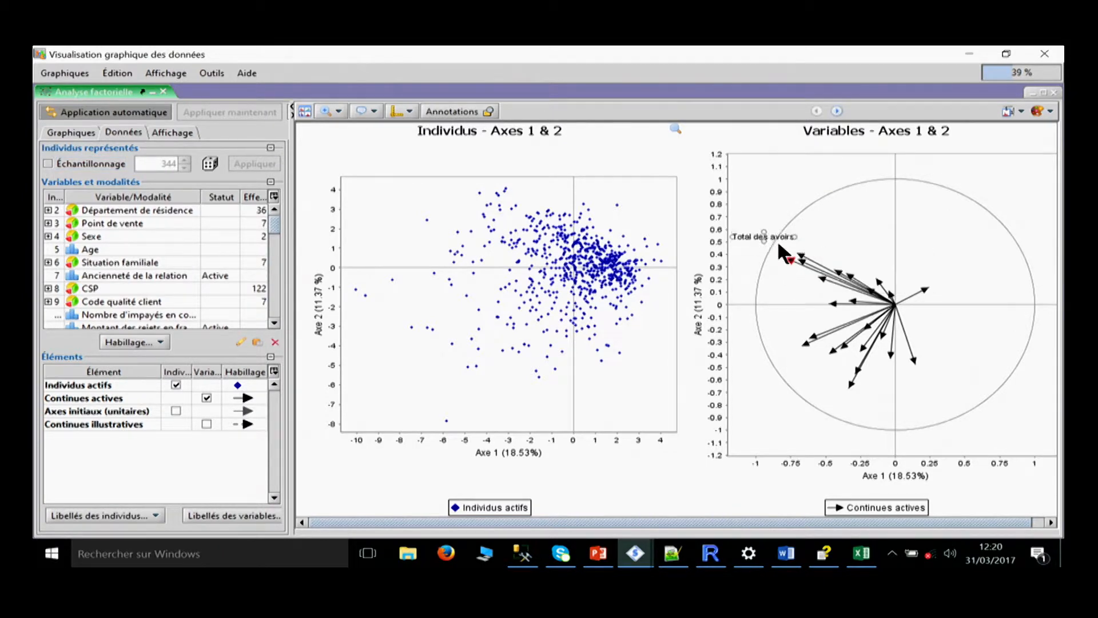
pyautogui.moveTo(801, 249); pyautogui.dragTo(804, 286)
pyautogui.moveTo(803, 262)
pyautogui.moveTo(823, 235); pyautogui.dragTo(842, 232)
pyautogui.moveTo(763, 234); pyautogui.dragTo(757, 259)
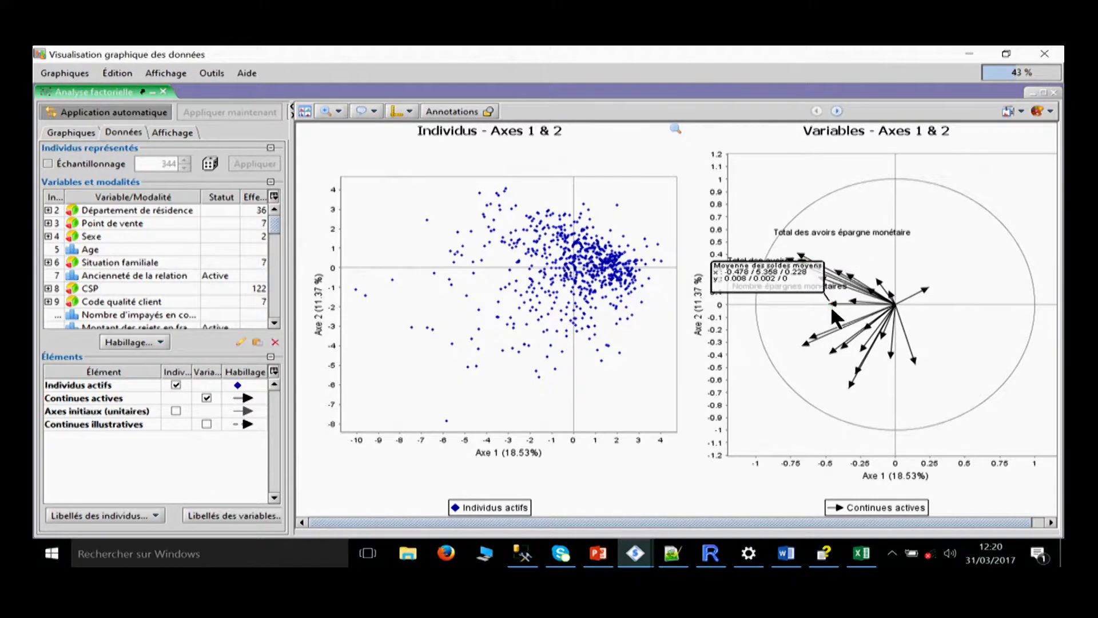
pyautogui.click(827, 304)
pyautogui.moveTo(823, 303); pyautogui.dragTo(786, 327)
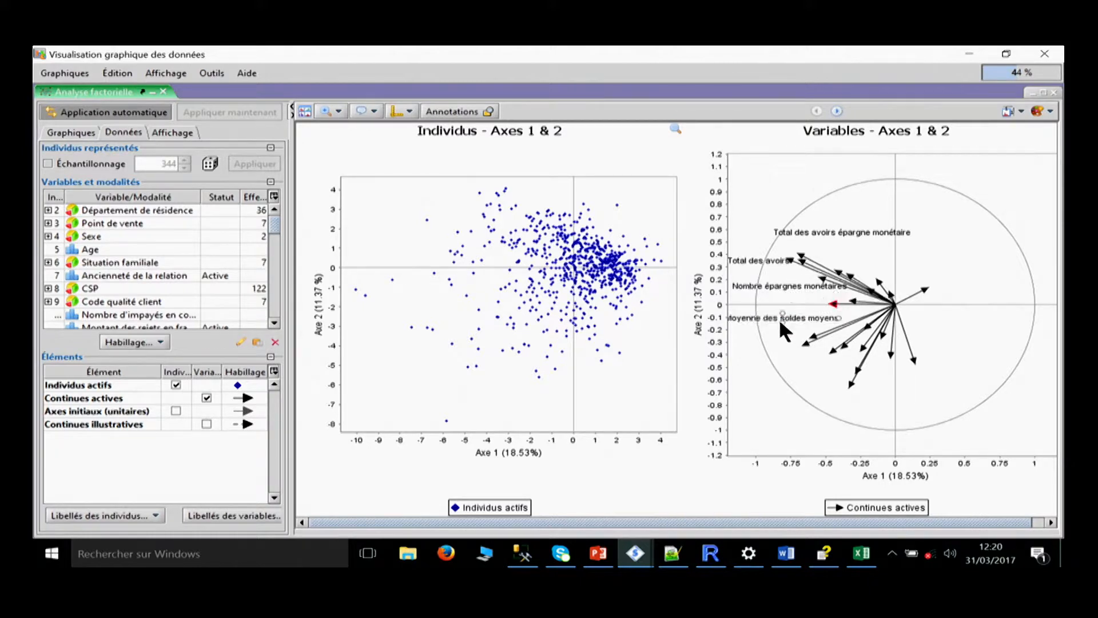
pyautogui.moveTo(841, 245); pyautogui.dragTo(971, 373)
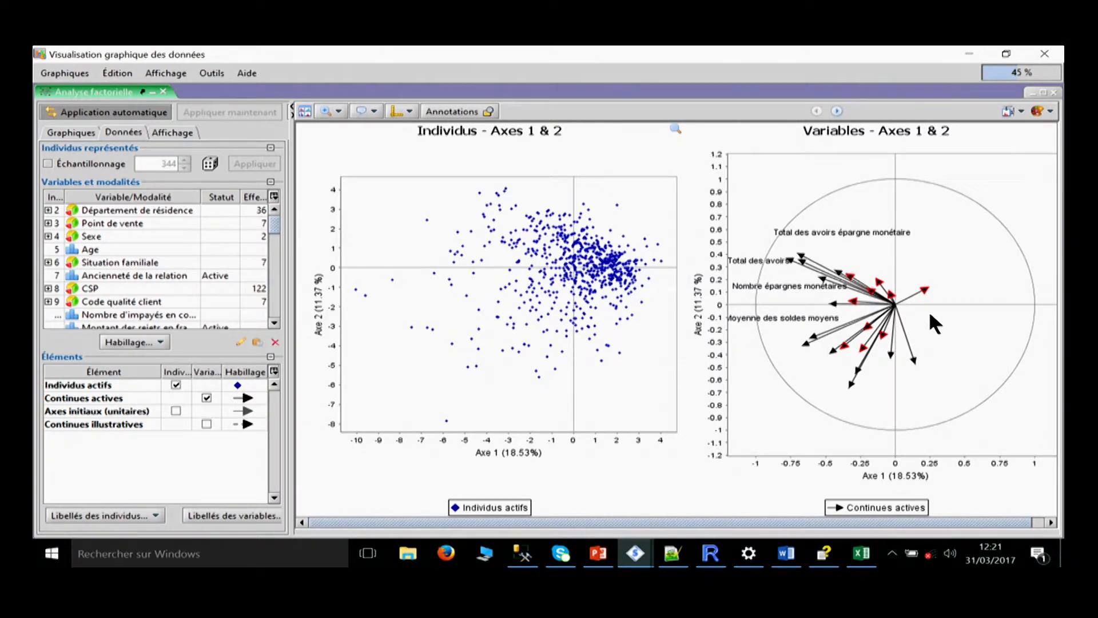
pyautogui.click(505, 413)
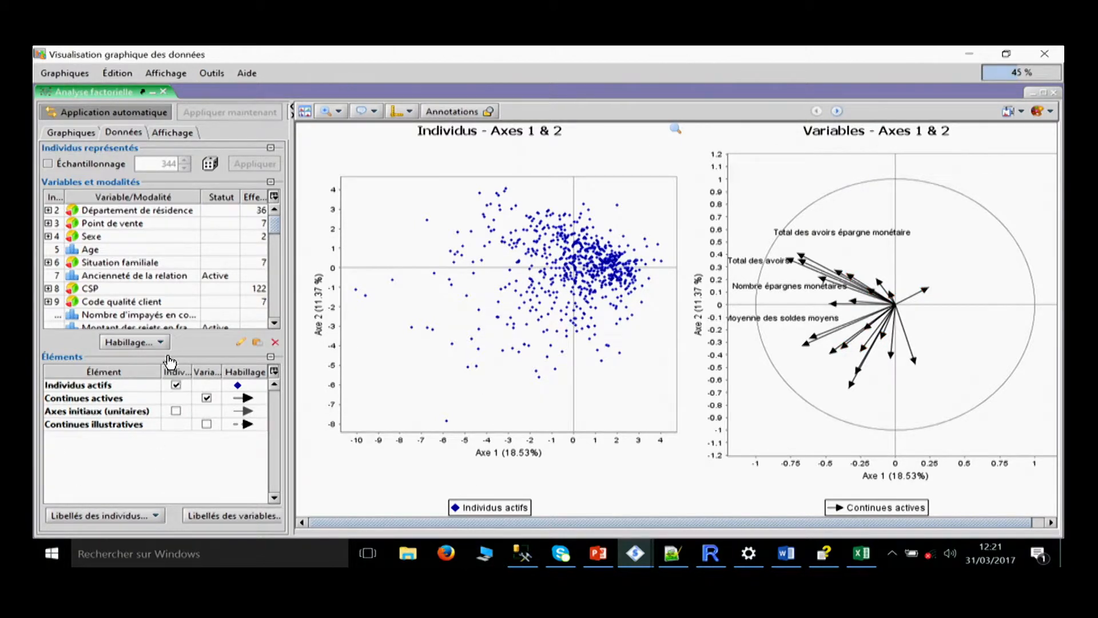
# Create a dressing of the Individus actifs based on the Possession VISA PREMIER variable.
pyautogui.scroll(-3, 152, 276)
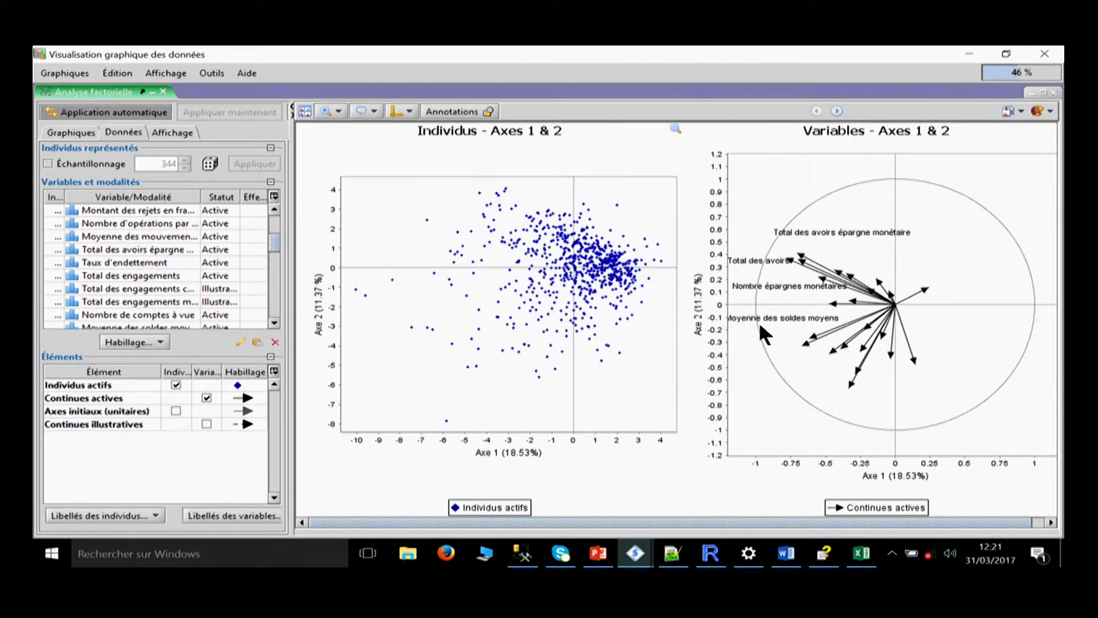
pyautogui.scroll(-1, 275, 257)
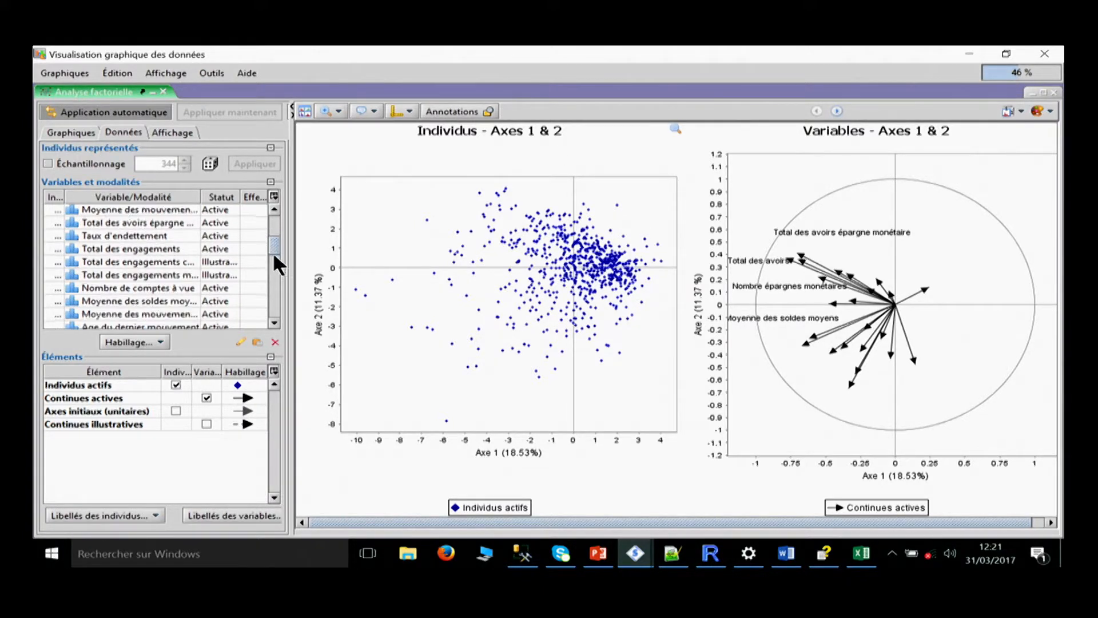
pyautogui.moveTo(274, 256); pyautogui.dragTo(275, 343)
pyautogui.click(103, 283)
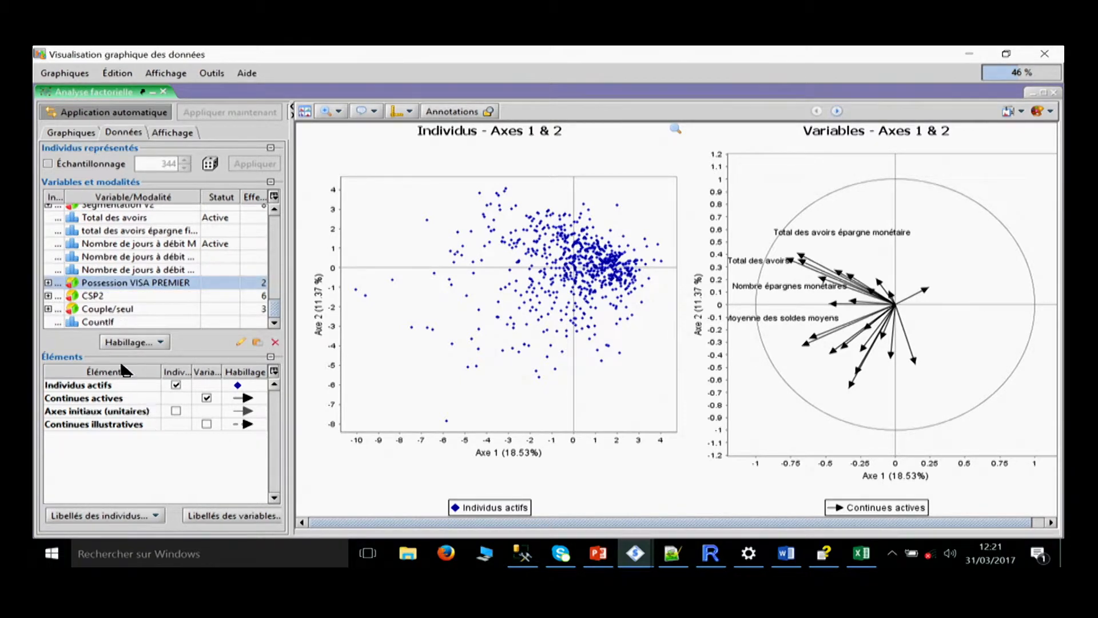
pyautogui.click(143, 342)
pyautogui.click(149, 510)
pyautogui.click(116, 385)
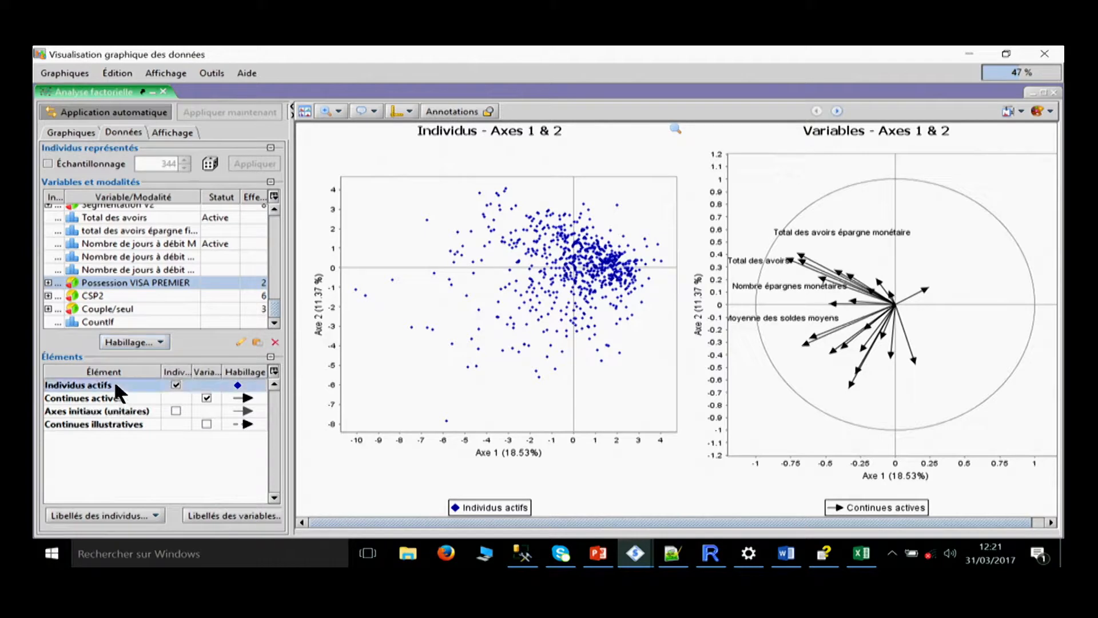
pyautogui.click(135, 342)
pyautogui.click(163, 359)
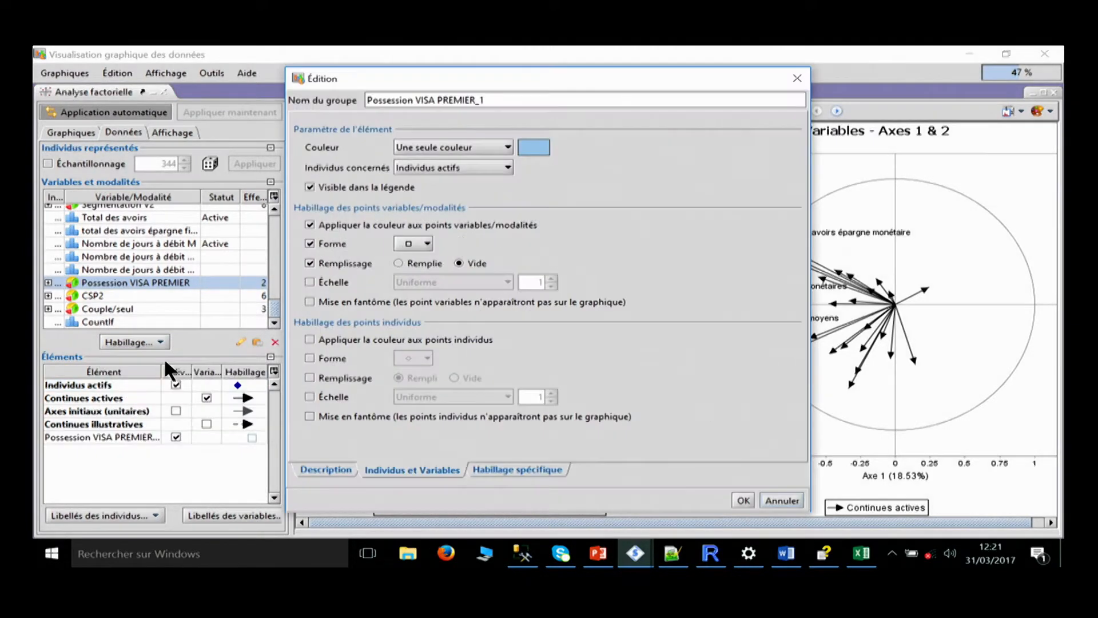
# Set the dressing to a colour palette, apply the colour to the individual points and draw inertia ellipses with transparent fill.
pyautogui.click(506, 147)
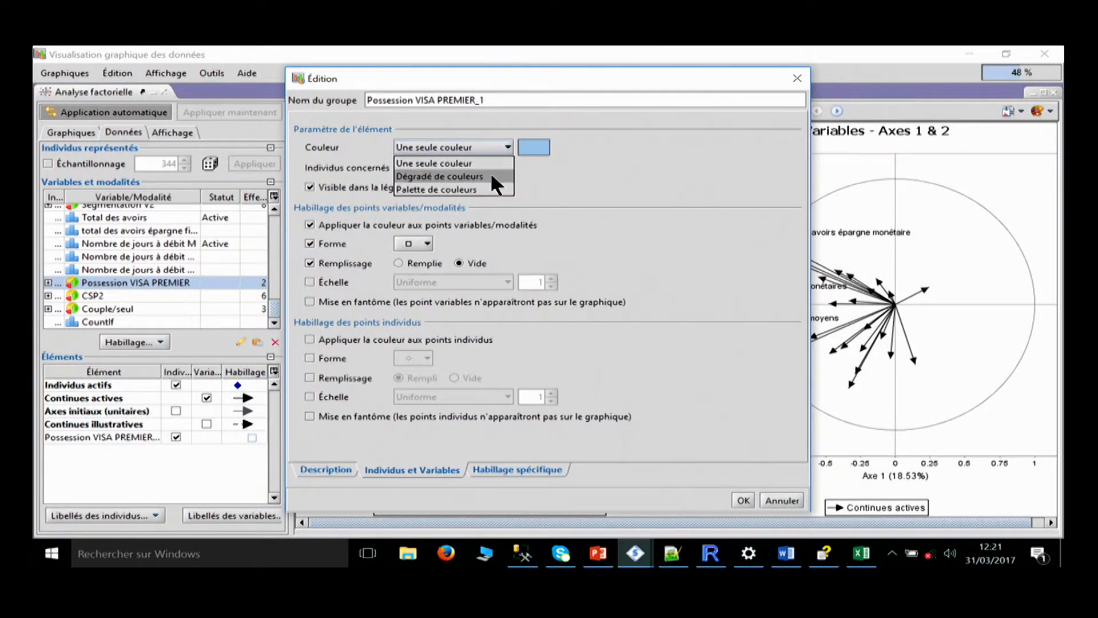
pyautogui.click(492, 189)
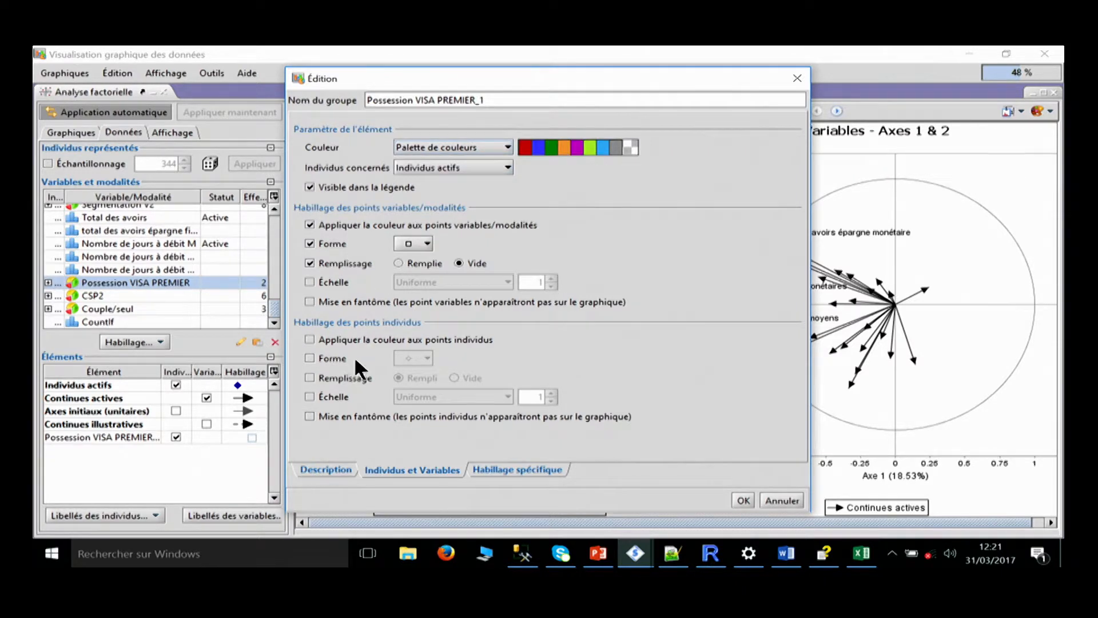
pyautogui.click(522, 469)
pyautogui.click(400, 148)
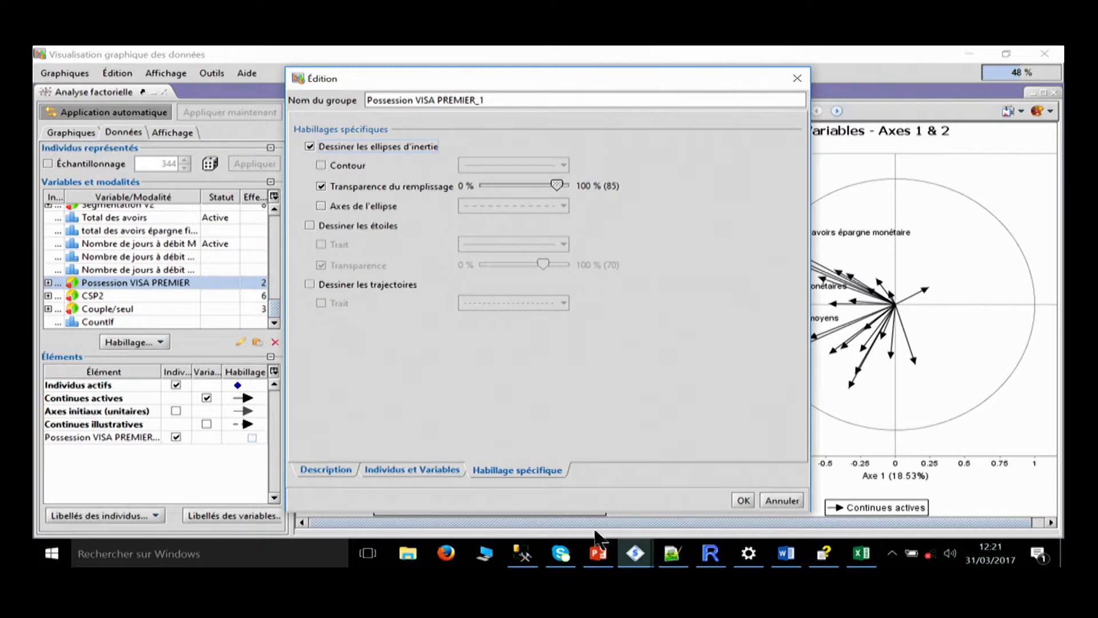
pyautogui.click(743, 500)
# Label the oui and non modalities of Possession VISA PREMIER and place the labels near their ellipses in the Individus graph.
pyautogui.moveTo(558, 278)
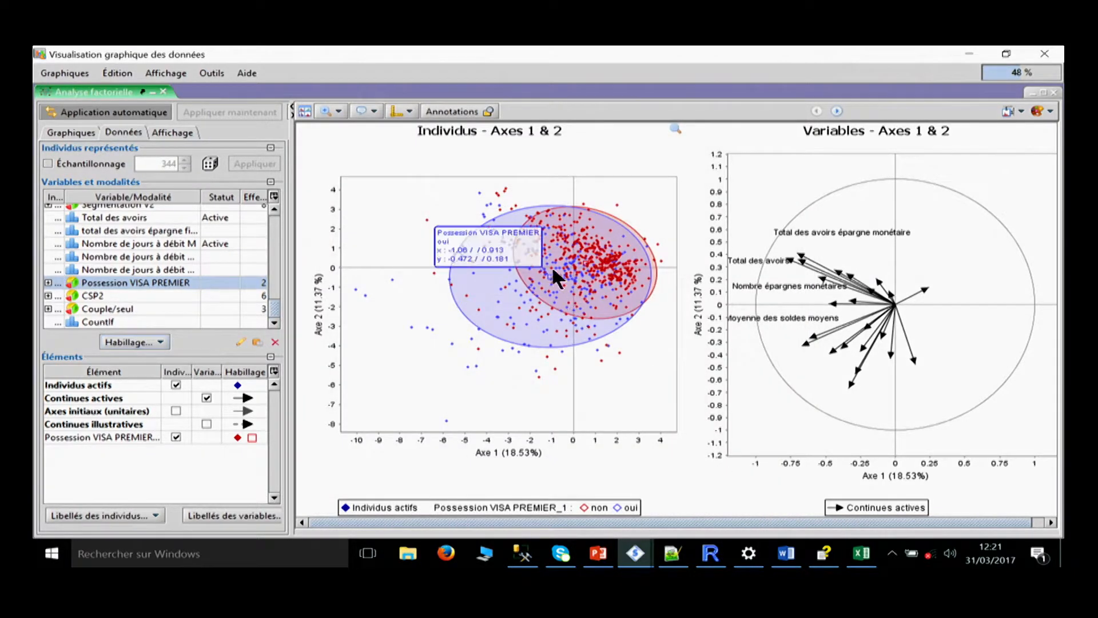
pyautogui.moveTo(558, 278); pyautogui.dragTo(446, 300)
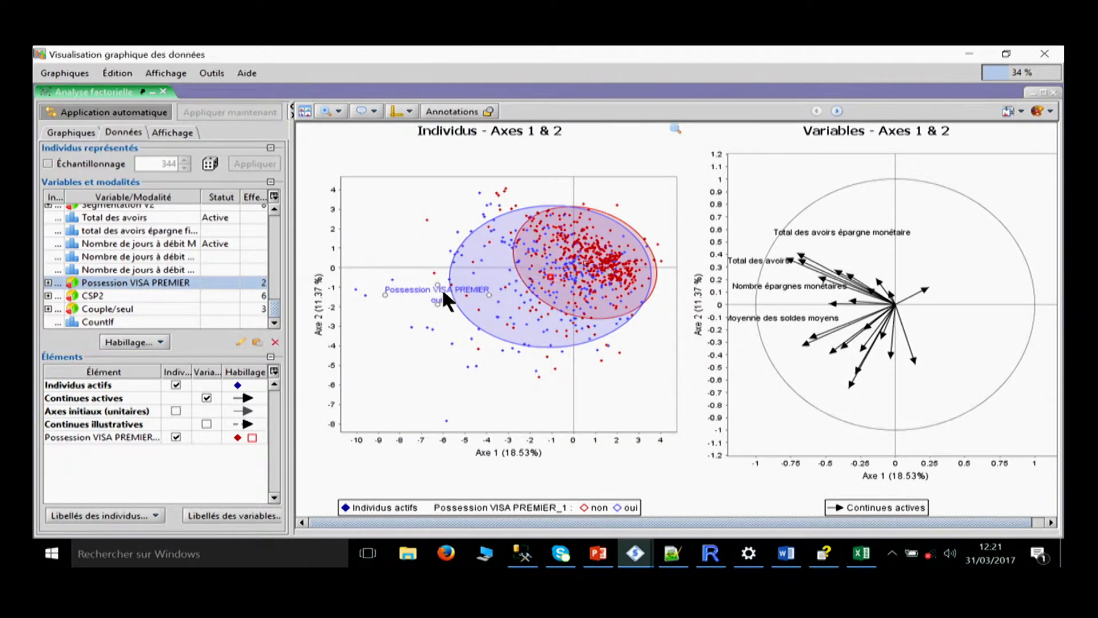
pyautogui.moveTo(582, 252); pyautogui.dragTo(659, 202)
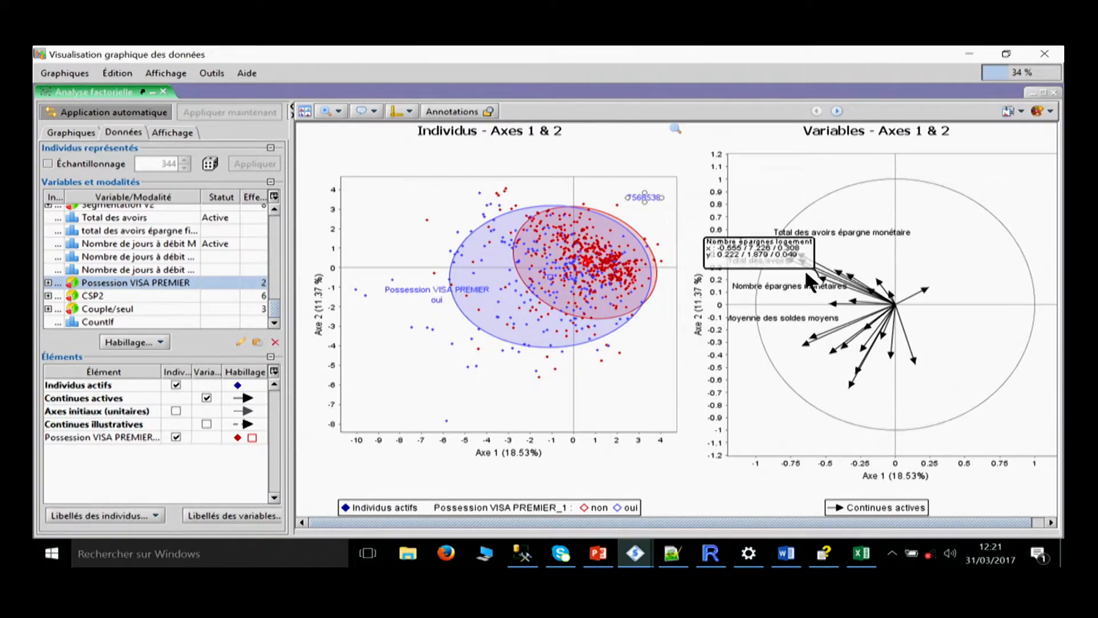
pyautogui.moveTo(598, 274)
pyautogui.moveTo(618, 253); pyautogui.dragTo(592, 266)
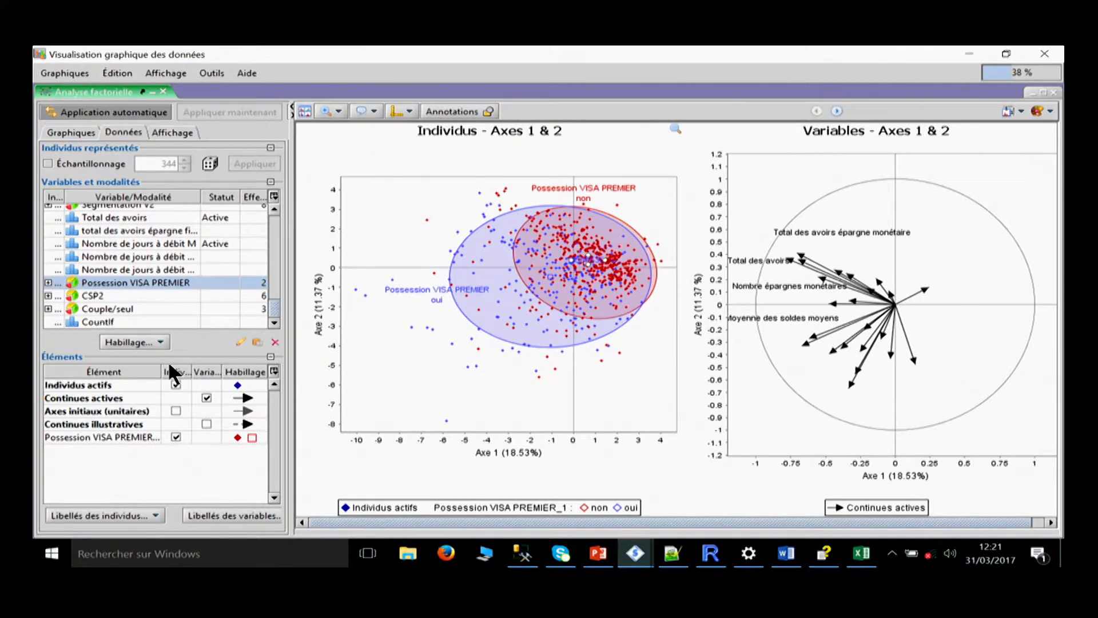
# Hide and redisplay the Possession VISA PREMIER dressing, and review its description, individuals and variables, and specific dressing settings without changes.
pyautogui.click(175, 436)
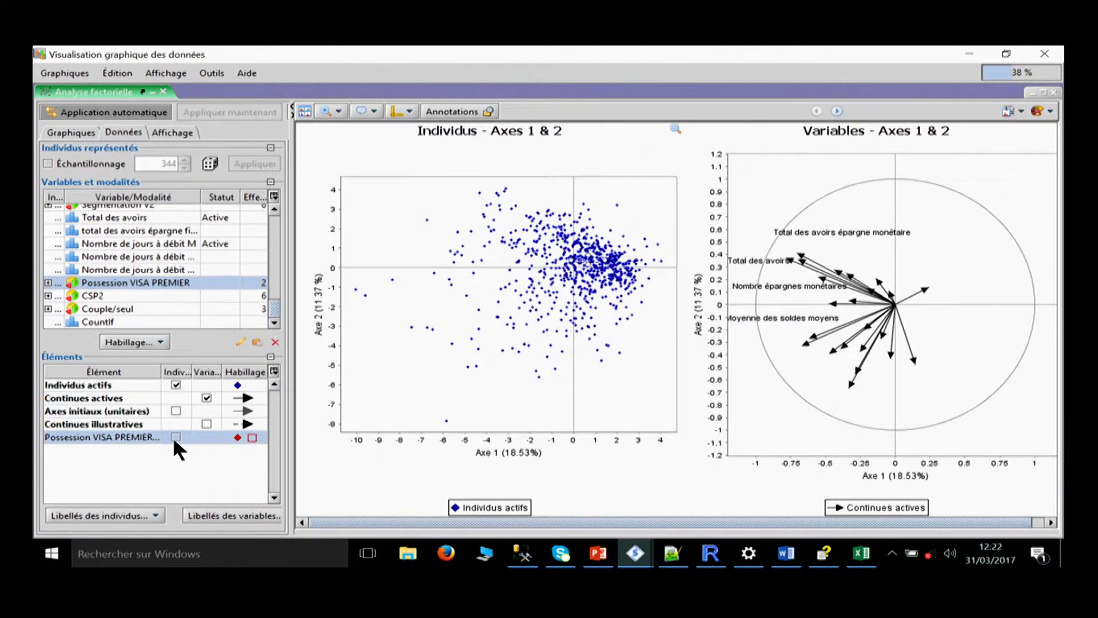
pyautogui.click(175, 437)
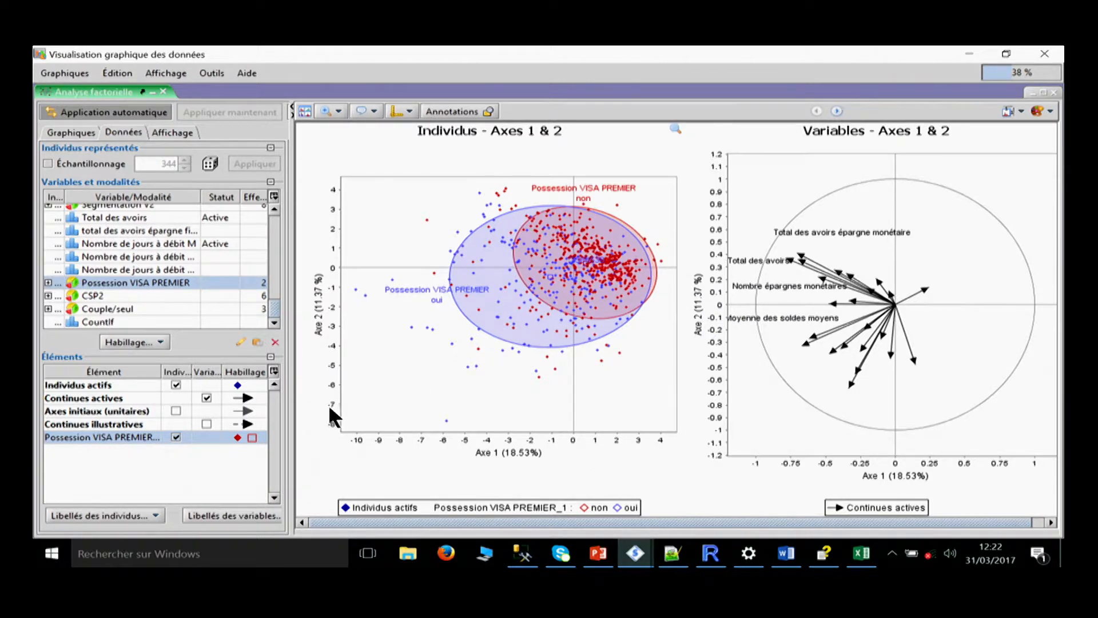
pyautogui.doubleClick(237, 437)
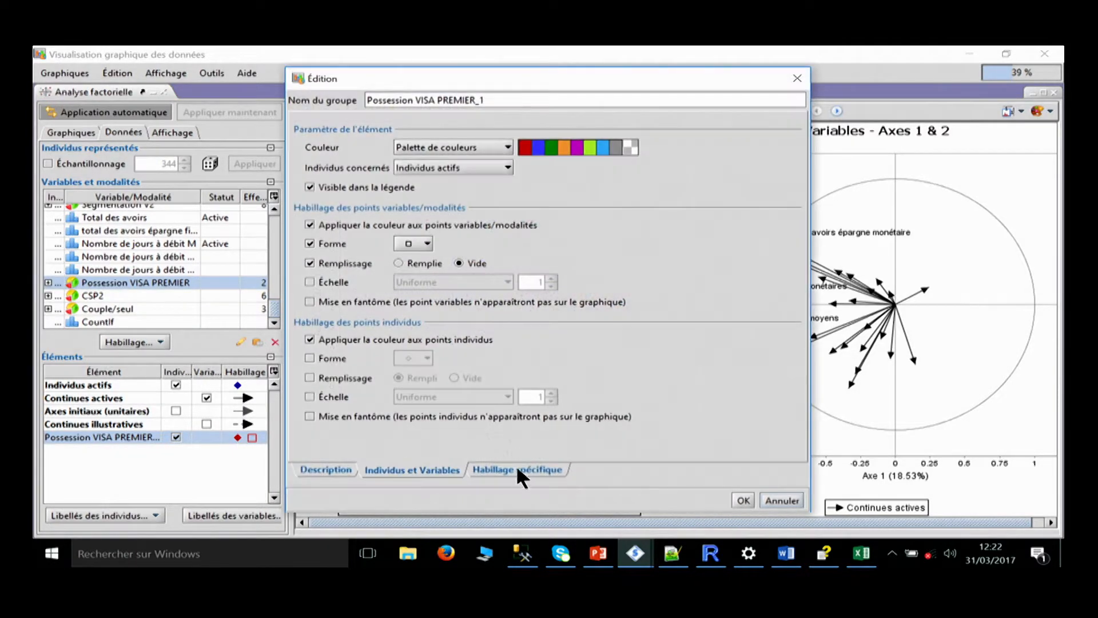
pyautogui.click(389, 470)
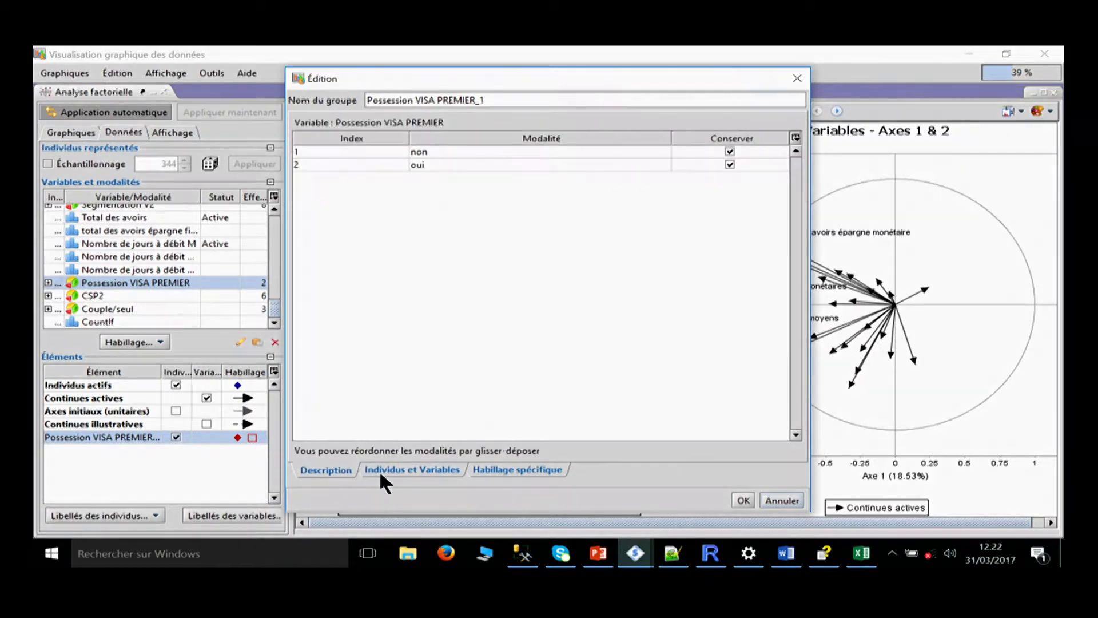
pyautogui.click(515, 470)
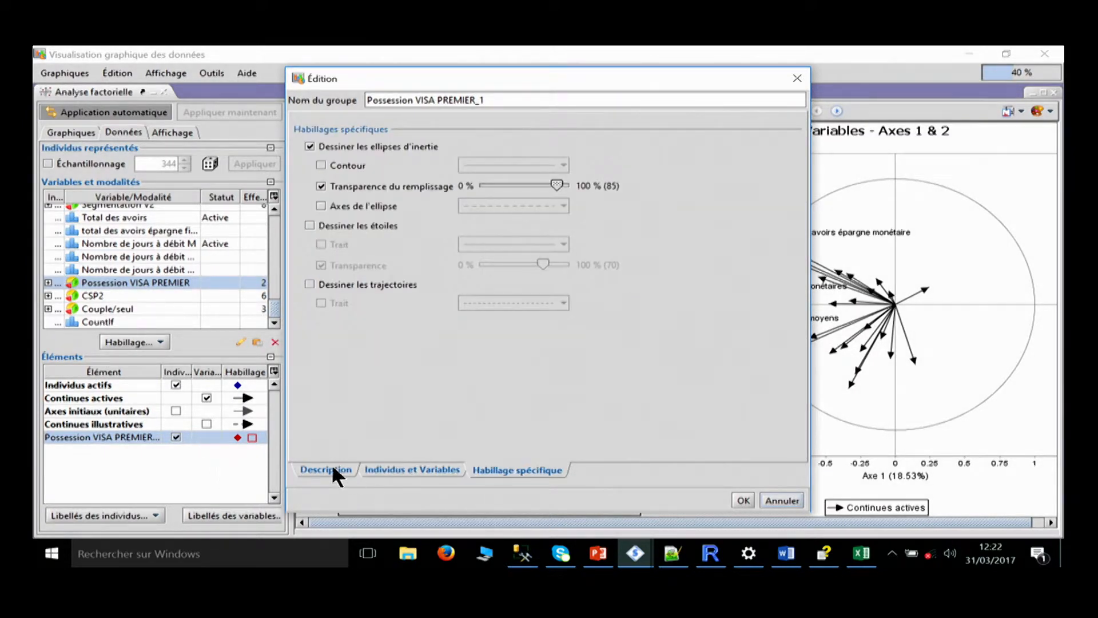
pyautogui.click(336, 470)
pyautogui.click(760, 499)
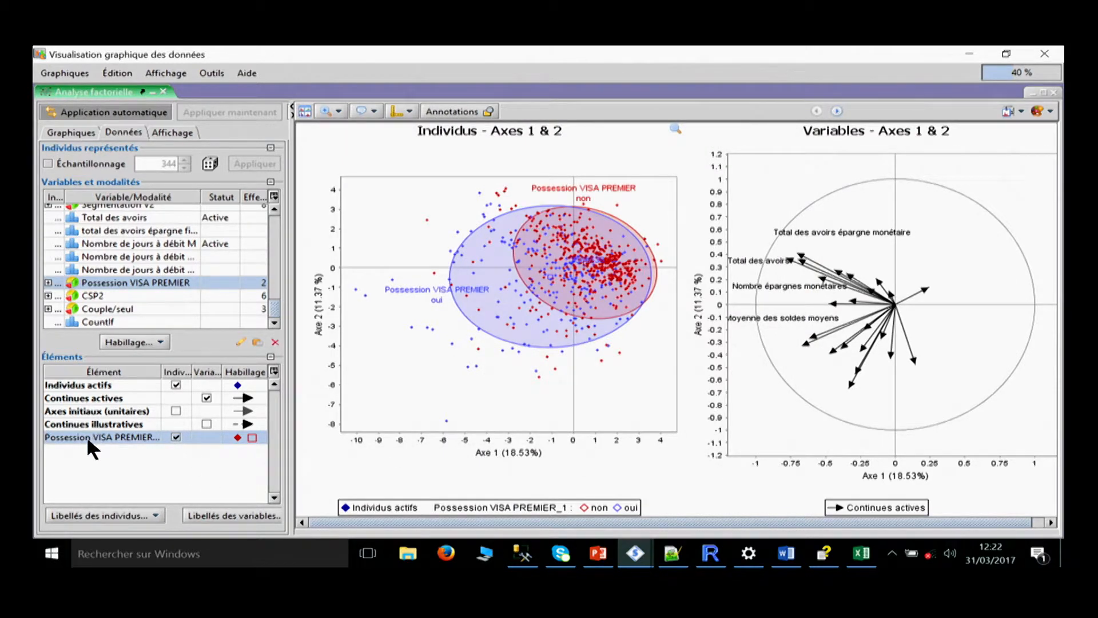
# Sort the elements by name and review the dressing settings of the Individus actifs' points without changes.
pyautogui.click(80, 373)
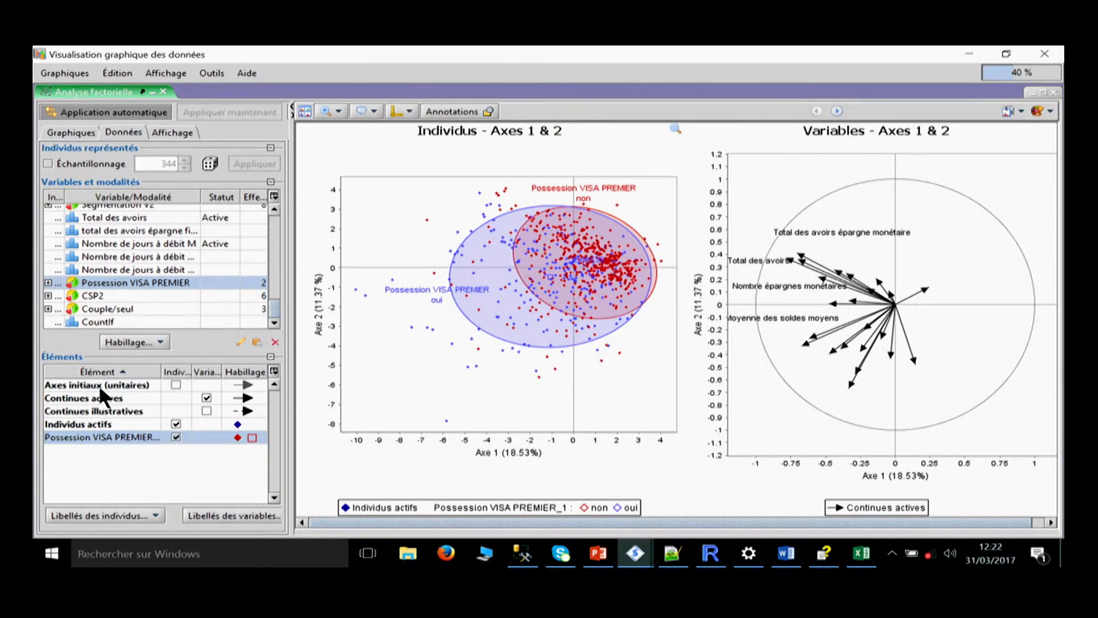
pyautogui.doubleClick(96, 423)
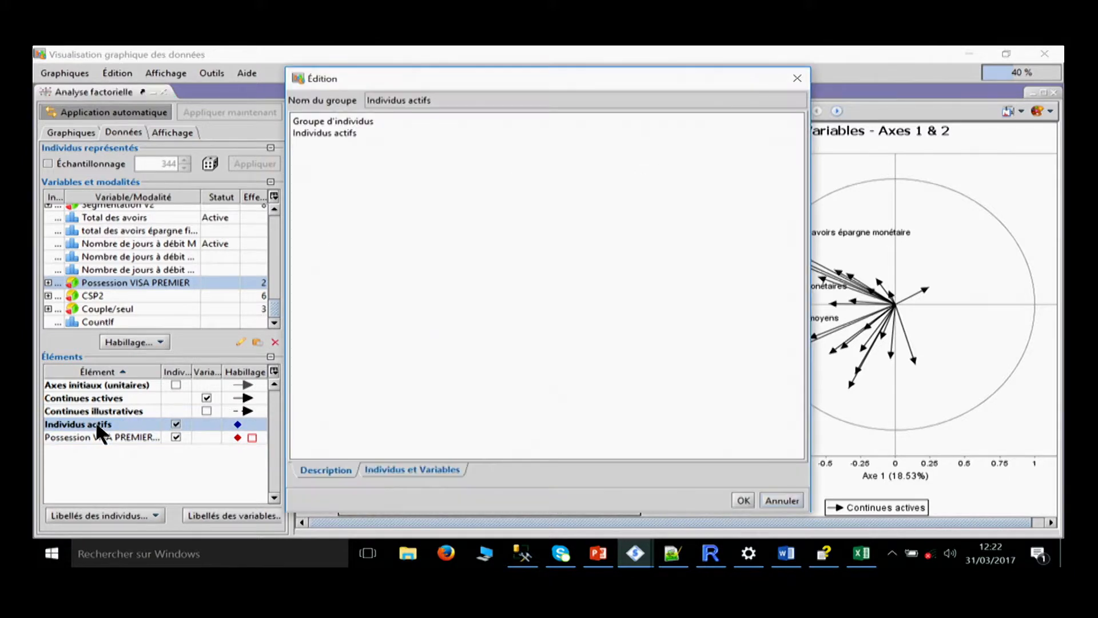
pyautogui.click(429, 470)
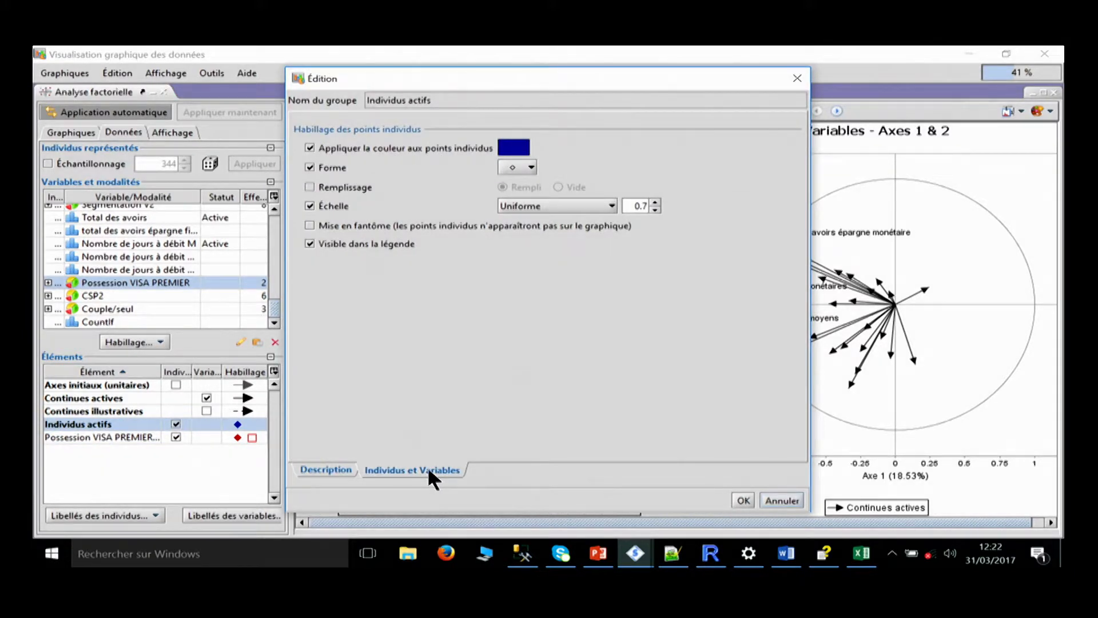
pyautogui.click(769, 501)
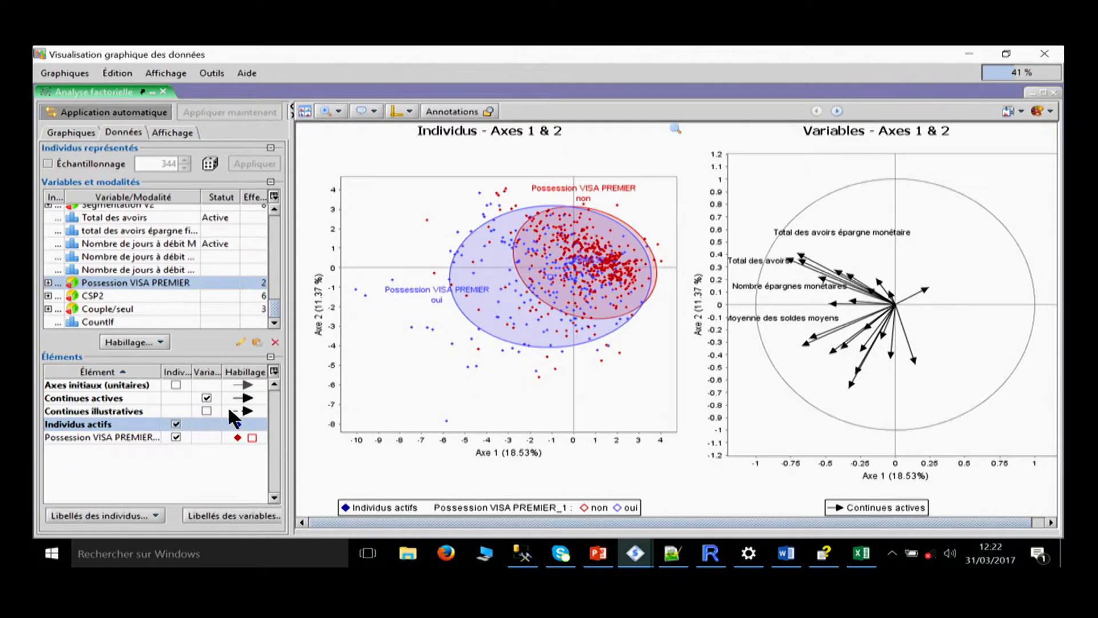
# Scale the individual points of the Possession VISA PREMIER dressing by Contribution.
pyautogui.click(213, 437)
pyautogui.doubleClick(227, 434)
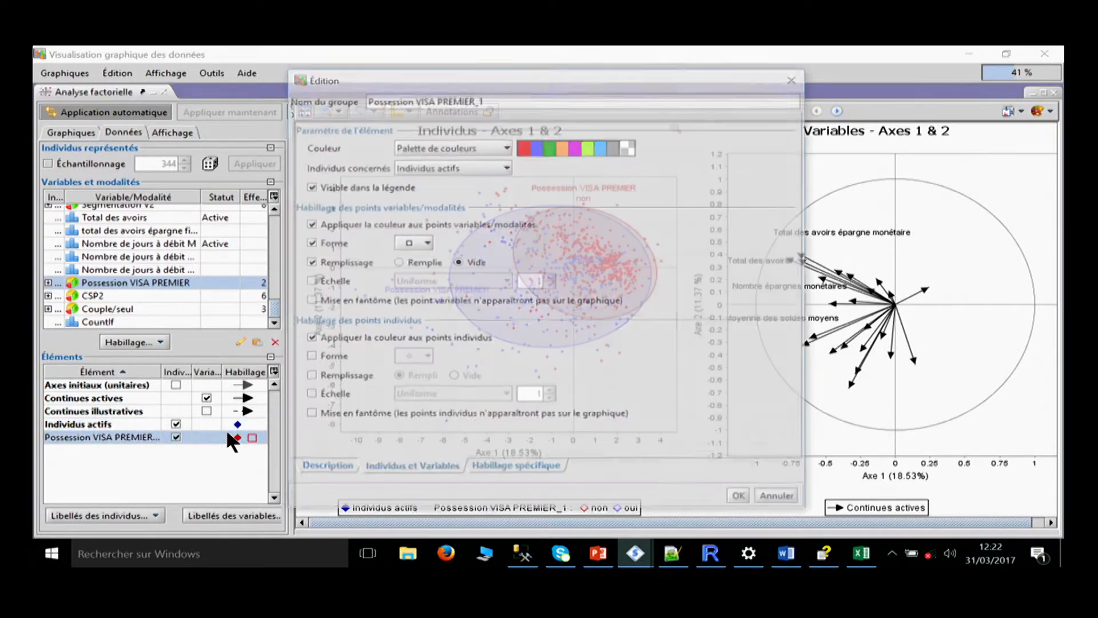
pyautogui.click(324, 396)
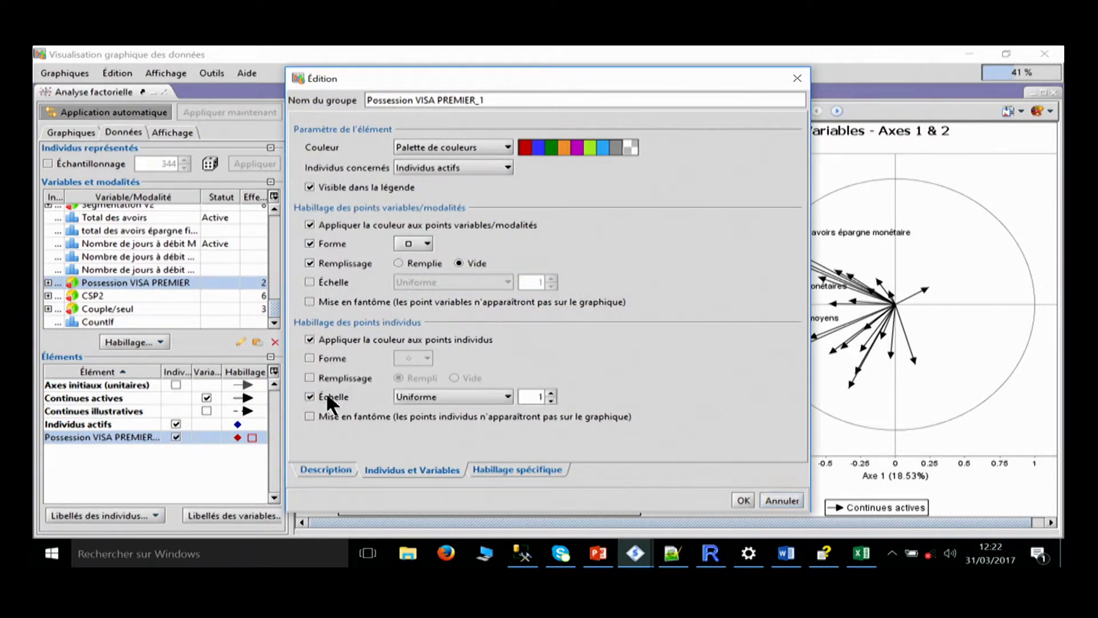
pyautogui.click(400, 396)
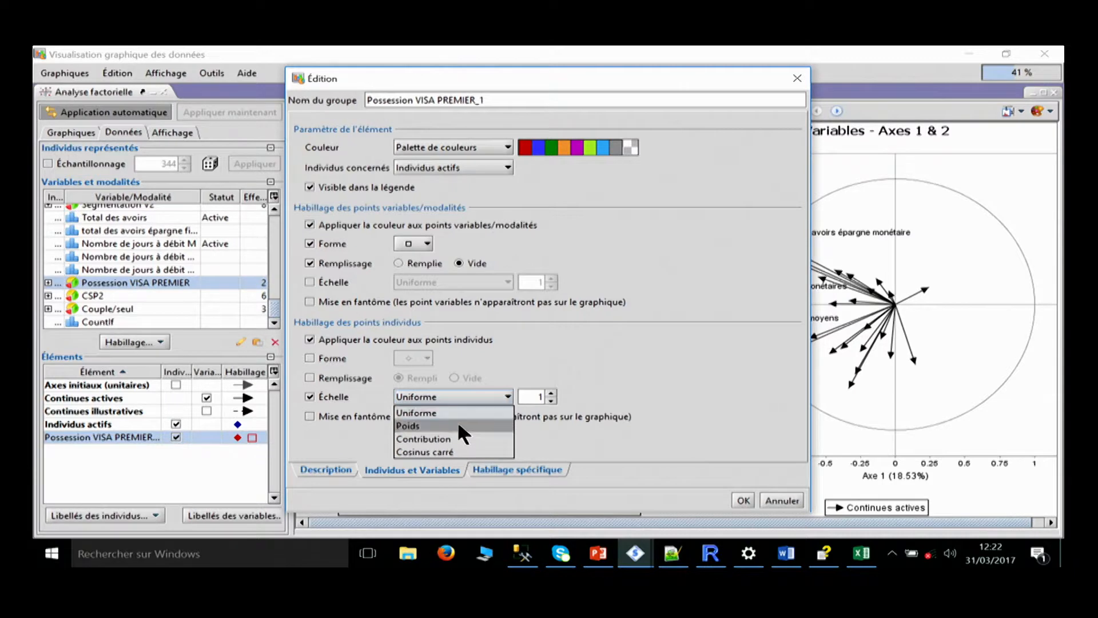
pyautogui.click(452, 438)
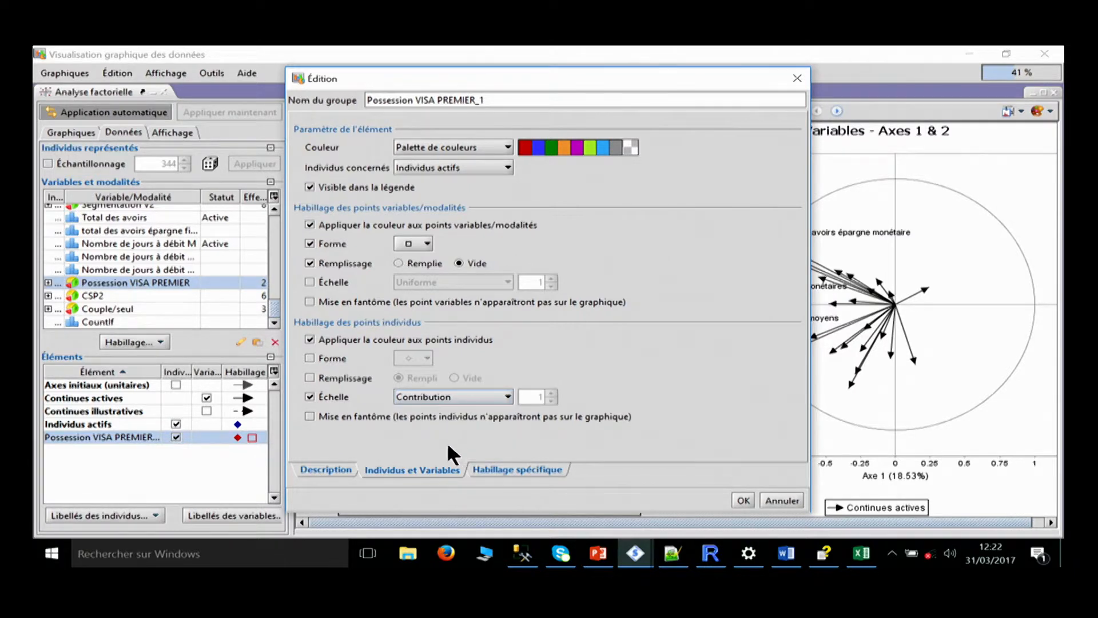
pyautogui.click(743, 501)
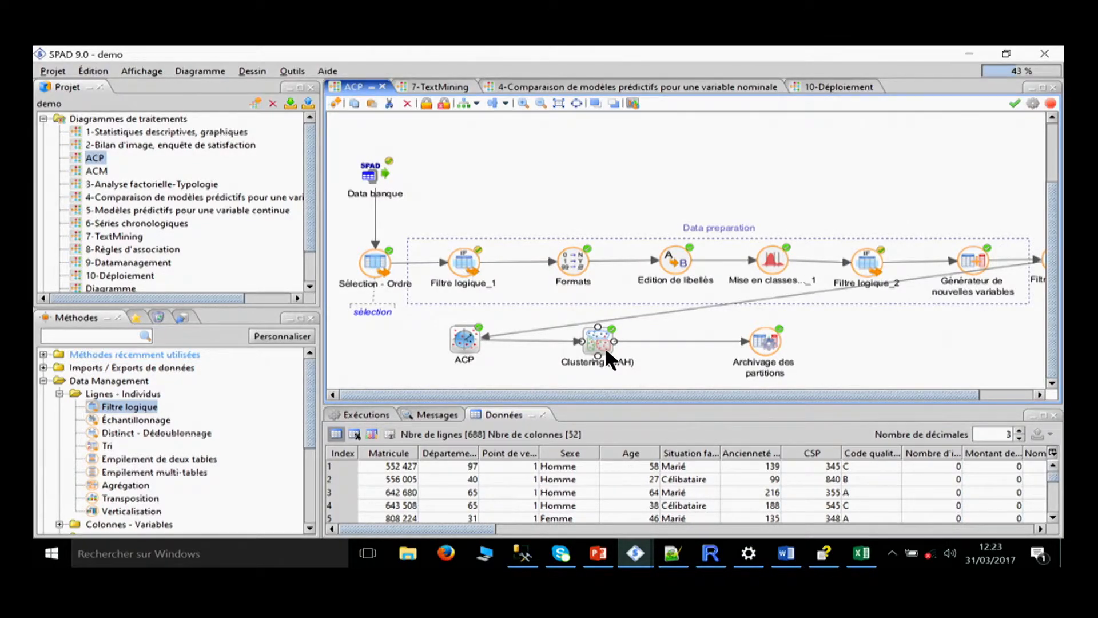
# Load the factor analysis graphs of the Clustering (CAH) method in the ACP diagram.
pyautogui.rightClick(598, 337)
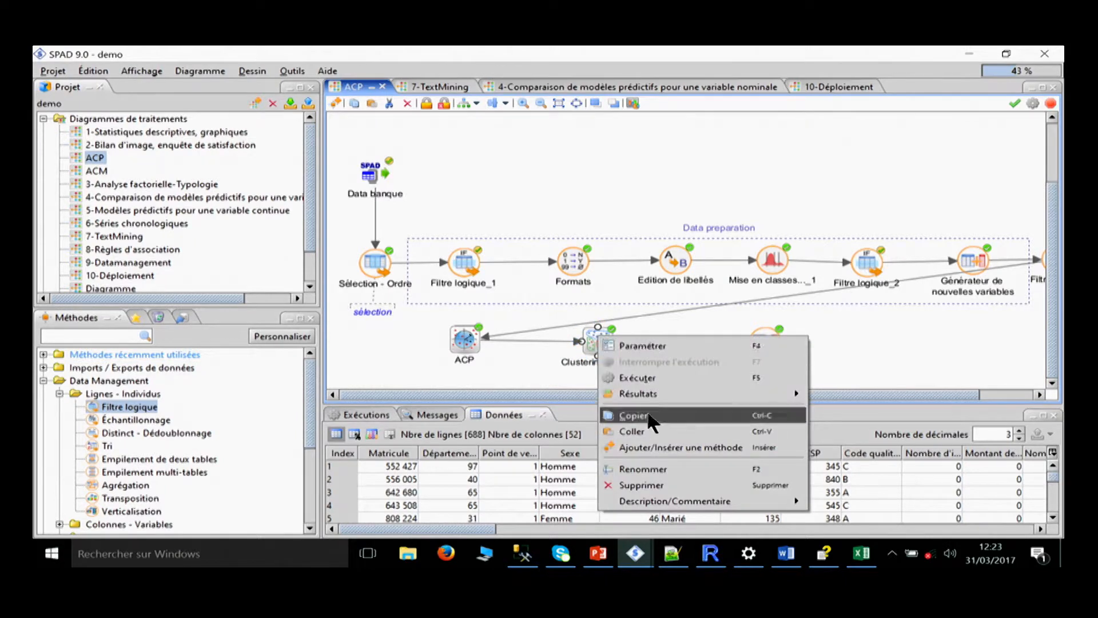
pyautogui.moveTo(663, 391)
pyautogui.click(879, 424)
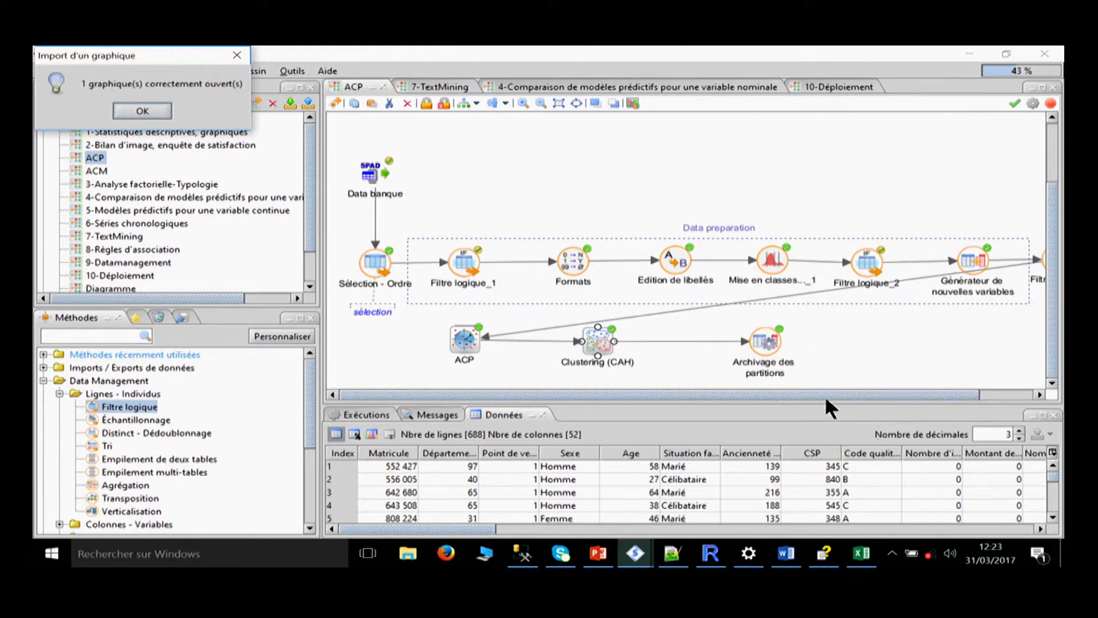
pyautogui.click(145, 110)
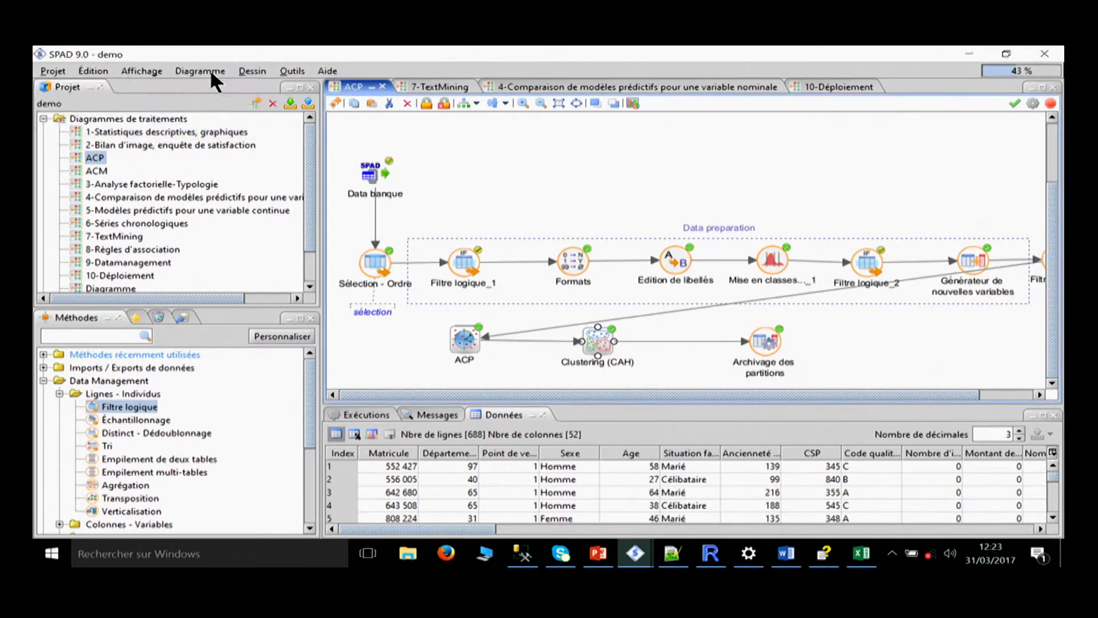
# Open the Clustering (CAH) results in the graphical hierarchy editor and bring the dendrogram window to the front.
pyautogui.rightClick(593, 338)
pyautogui.moveTo(766, 395)
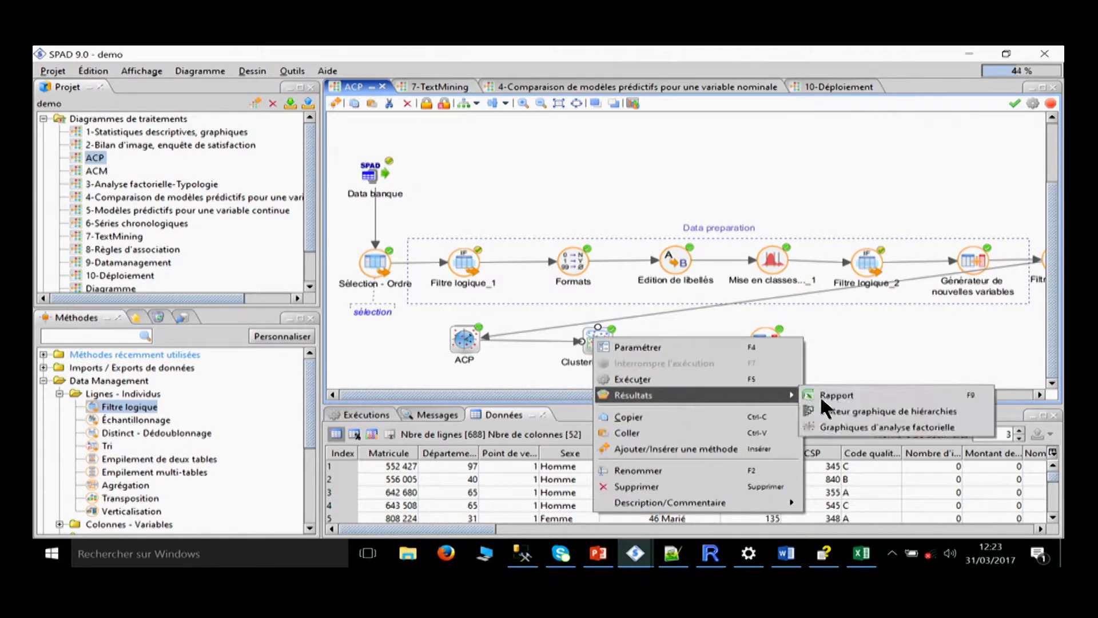
pyautogui.click(872, 410)
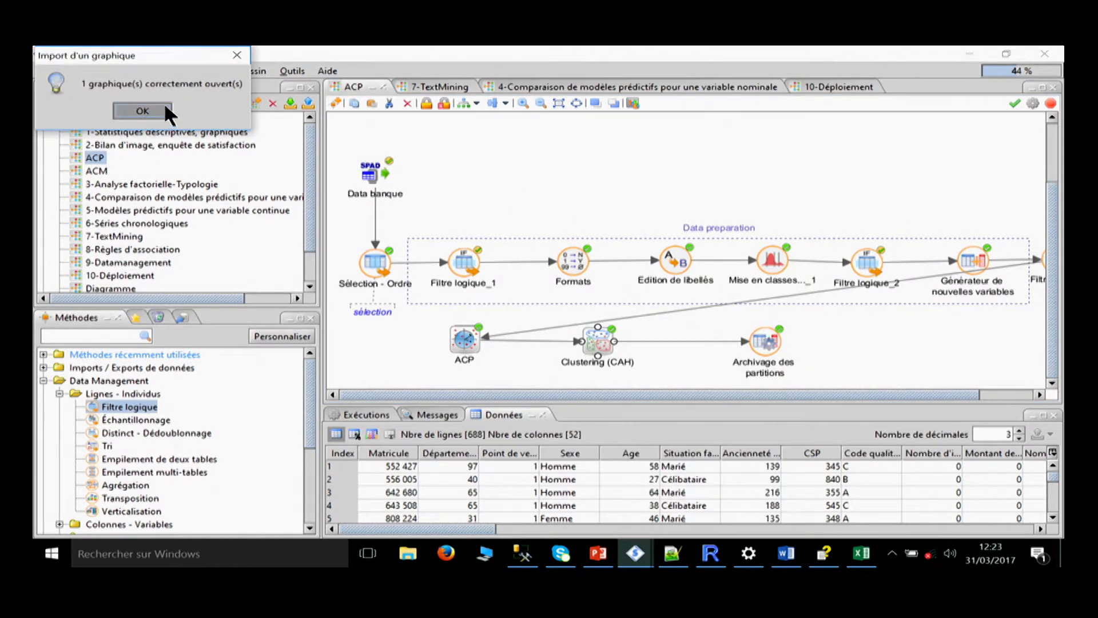
pyautogui.click(167, 109)
pyautogui.moveTo(634, 553)
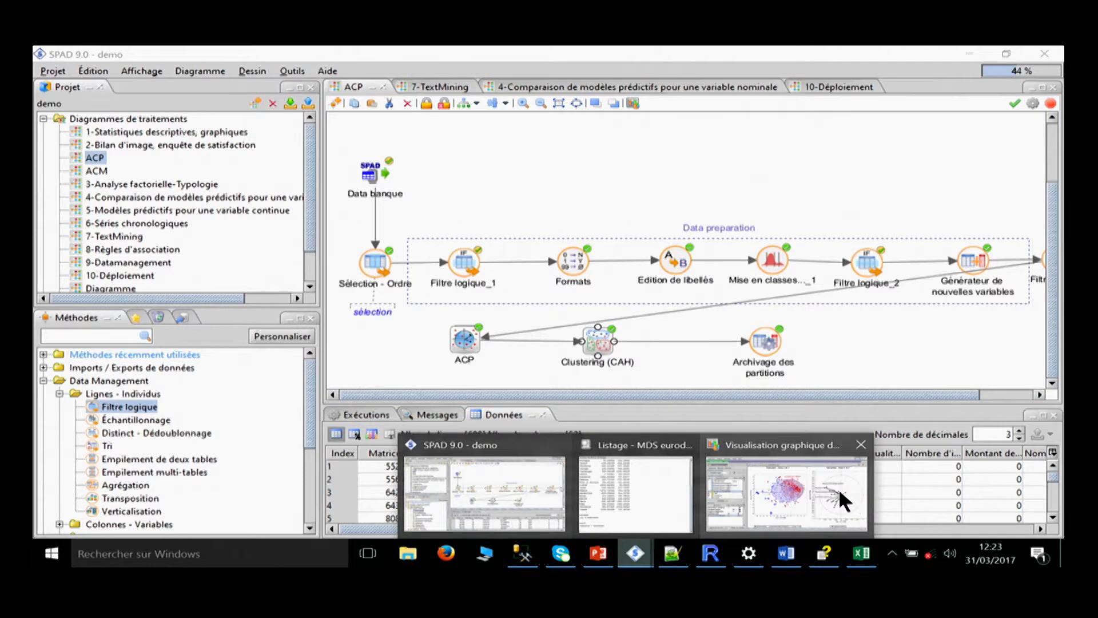
pyautogui.click(792, 497)
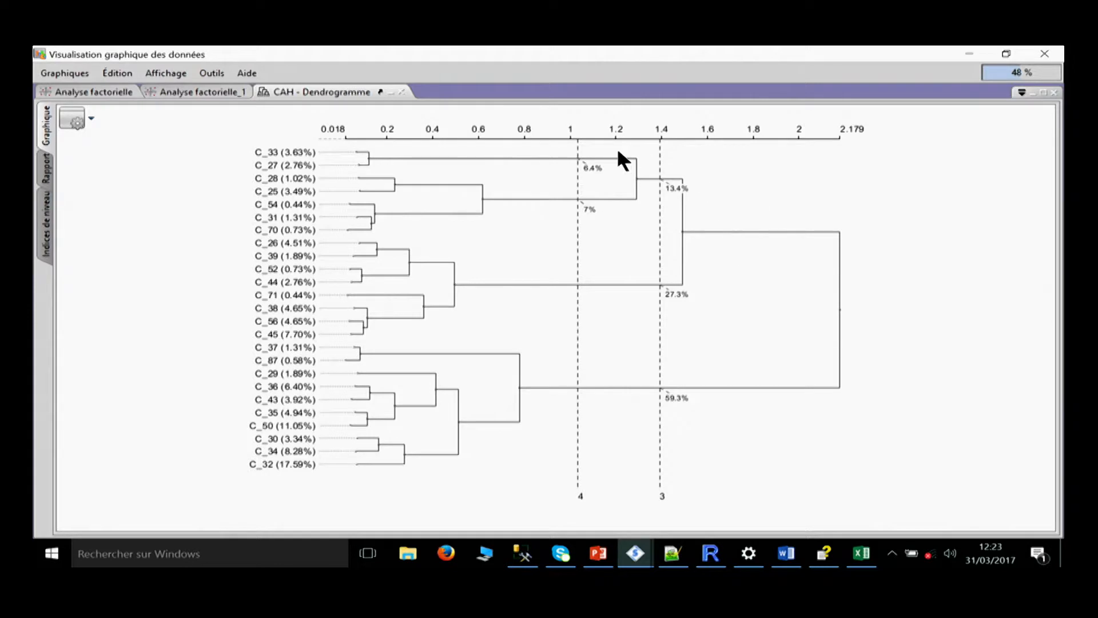
# Colour the dendrogram according to the split into 3 classes.
pyautogui.rightClick(838, 312)
pyautogui.moveTo(850, 366)
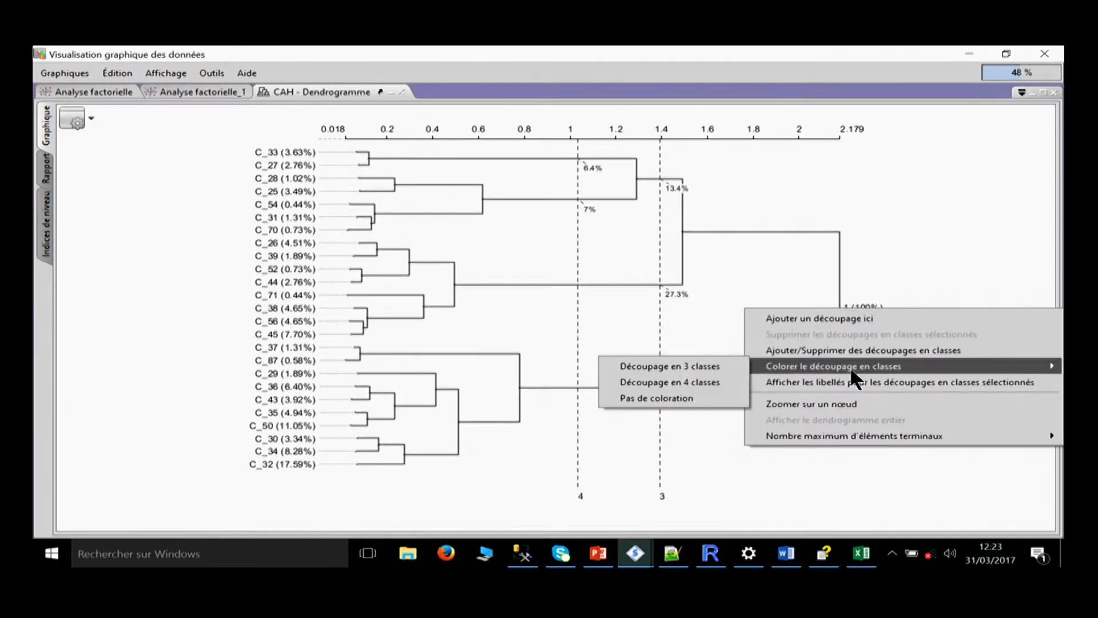
pyautogui.click(701, 370)
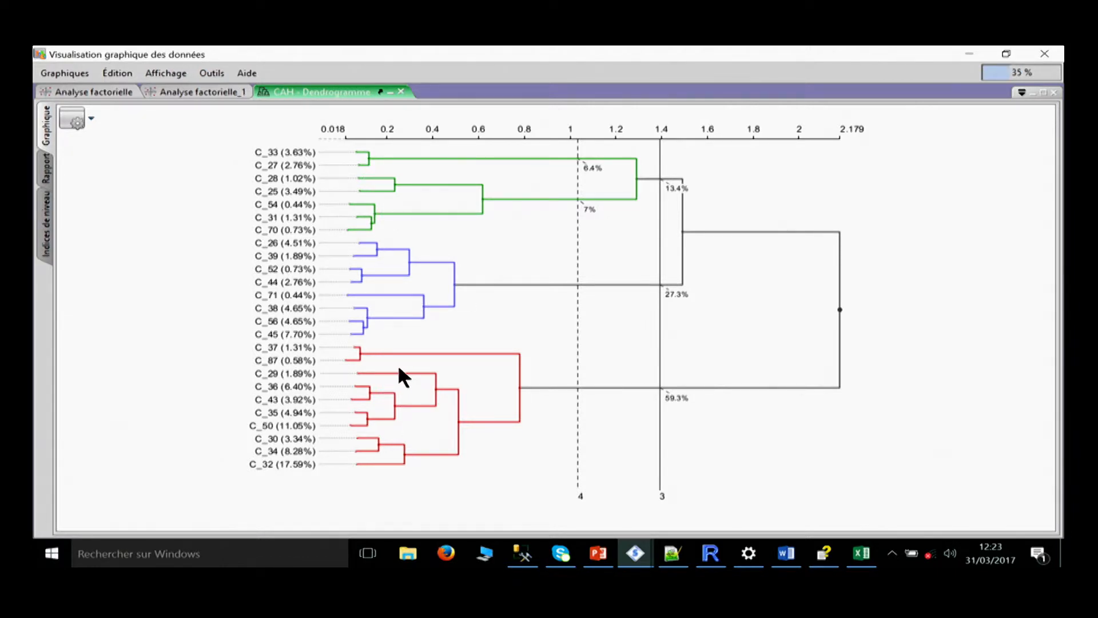
# Zoom on the node of the blue class in the dendrogram, then redisplay the entire dendrogram.
pyautogui.moveTo(456, 285)
pyautogui.rightClick(456, 286)
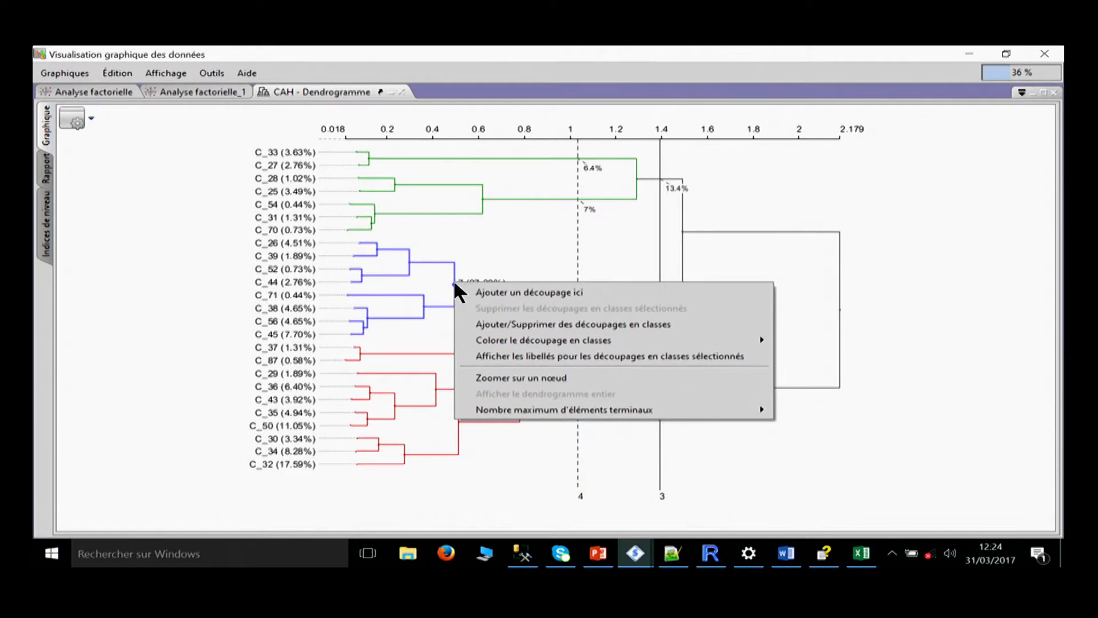
pyautogui.click(504, 378)
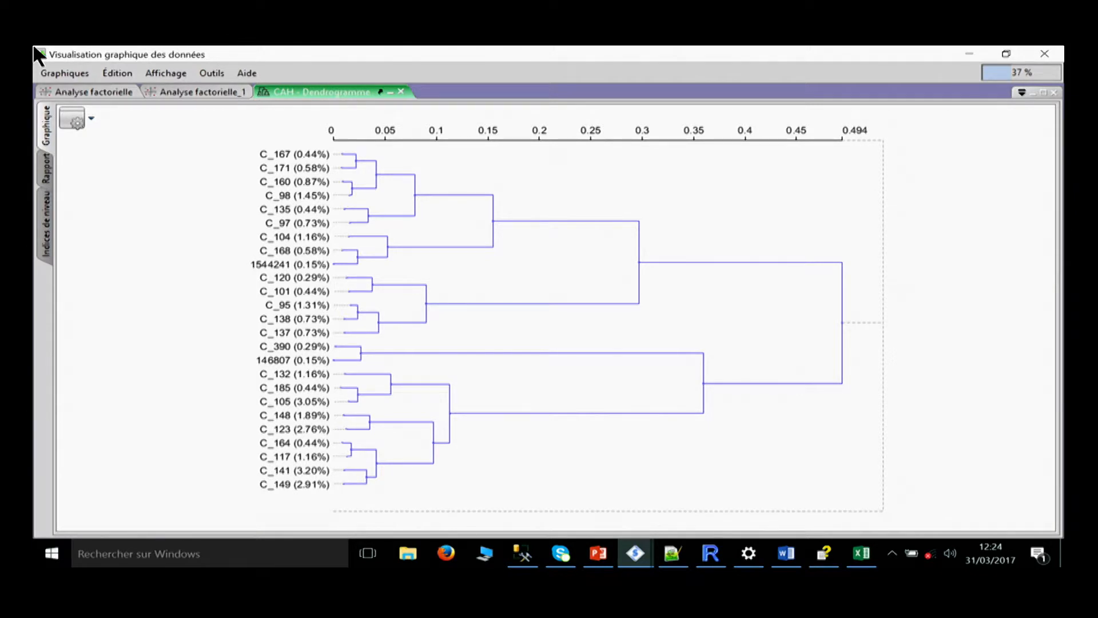
pyautogui.rightClick(841, 320)
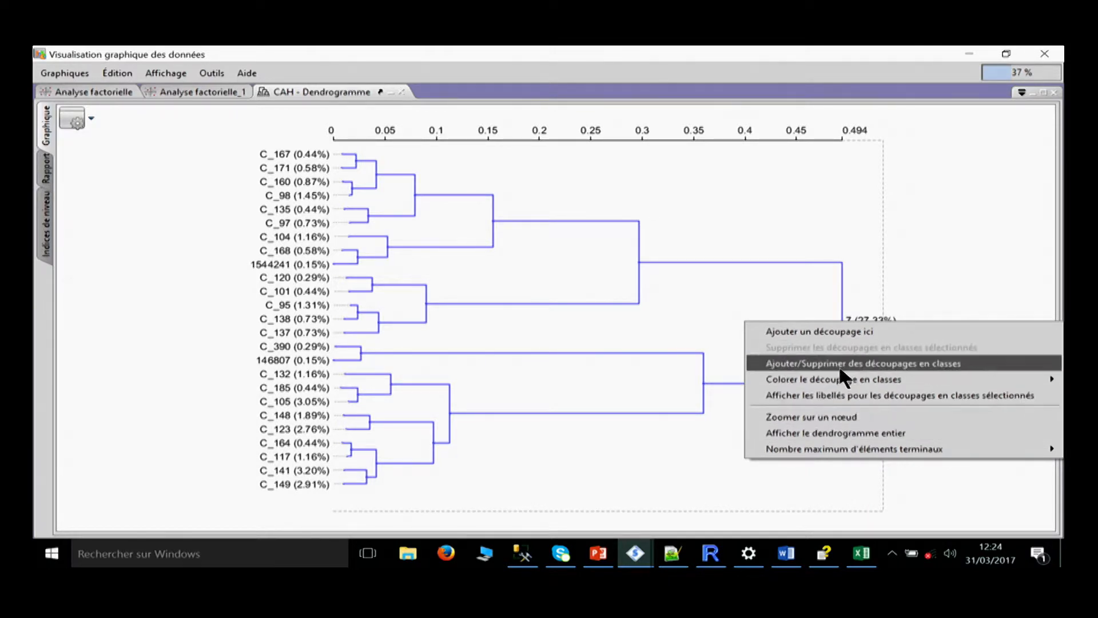
pyautogui.click(850, 432)
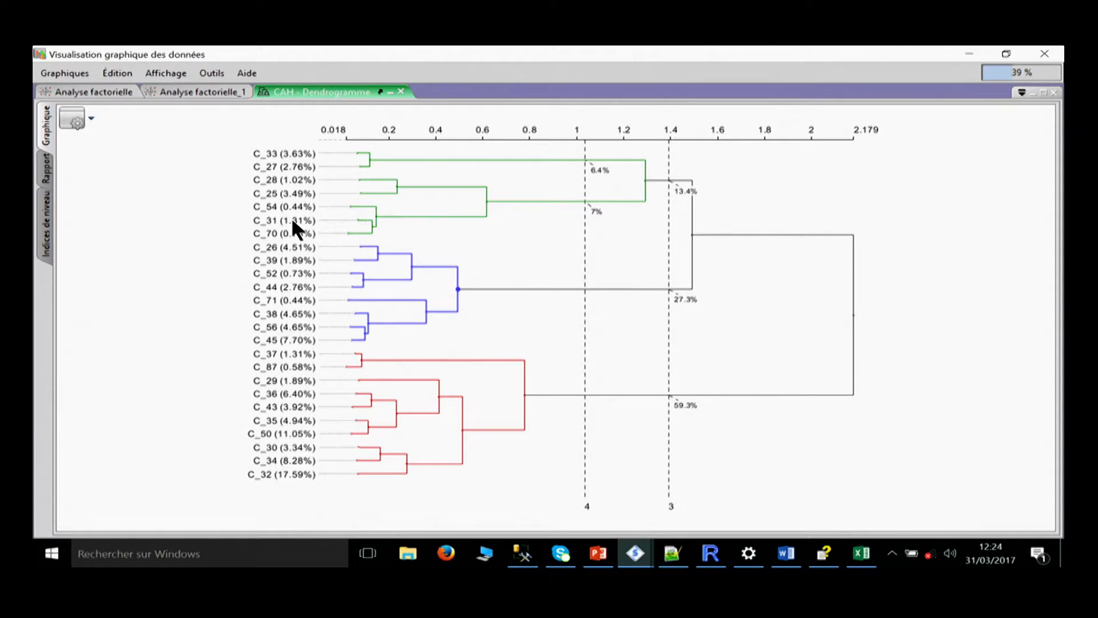
# Add a split into 6 classes to the dendrogram and review the splits' report and level indices before and after adding it.
pyautogui.click(49, 166)
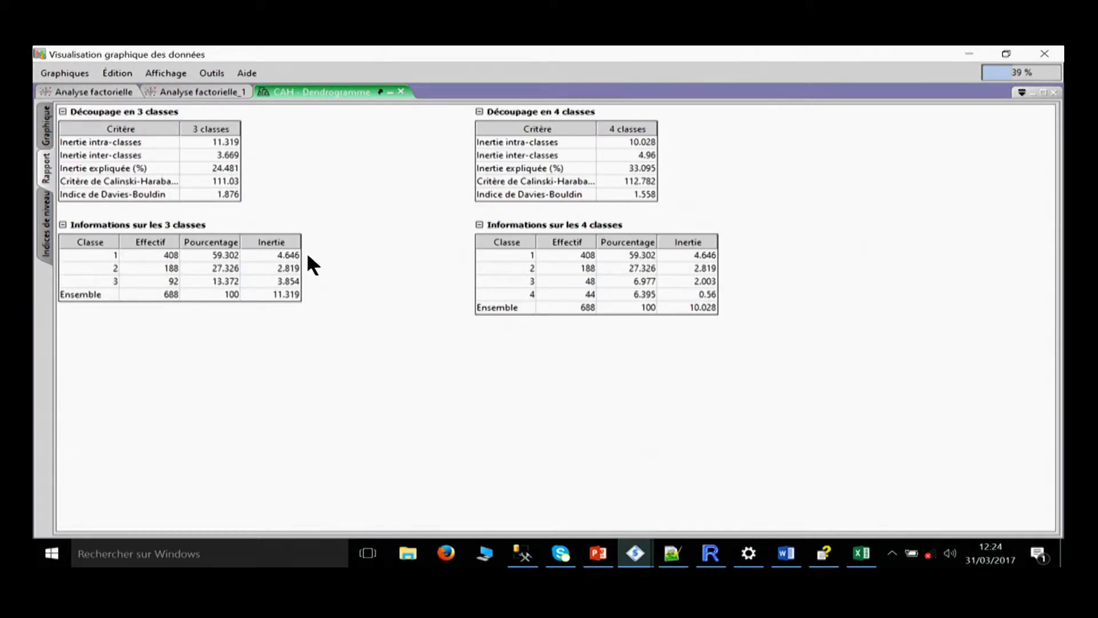
pyautogui.click(46, 223)
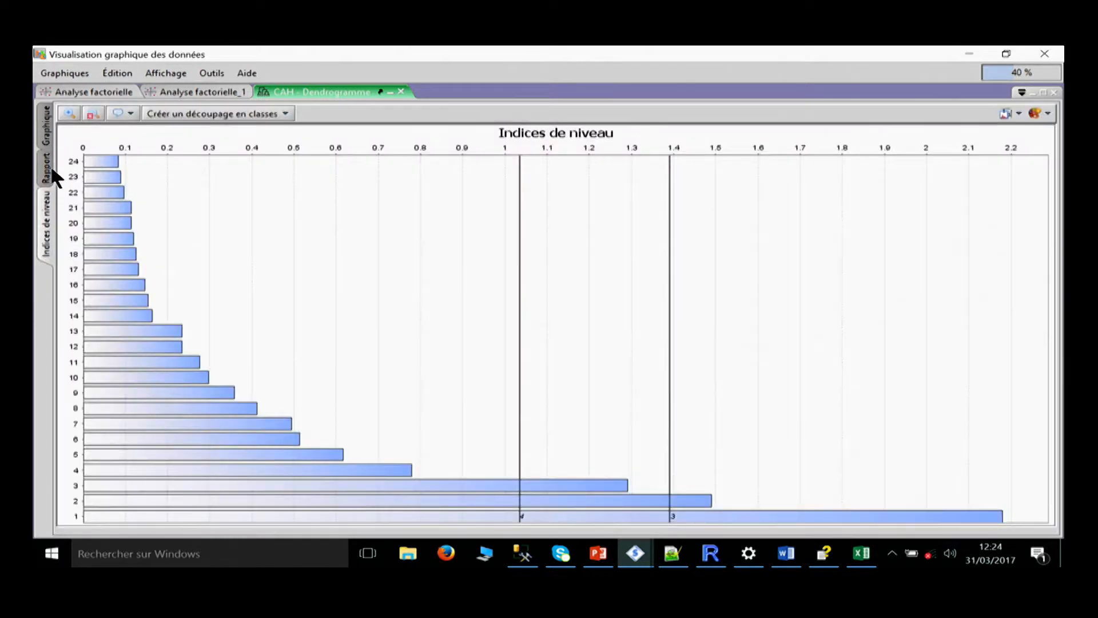
pyautogui.click(50, 130)
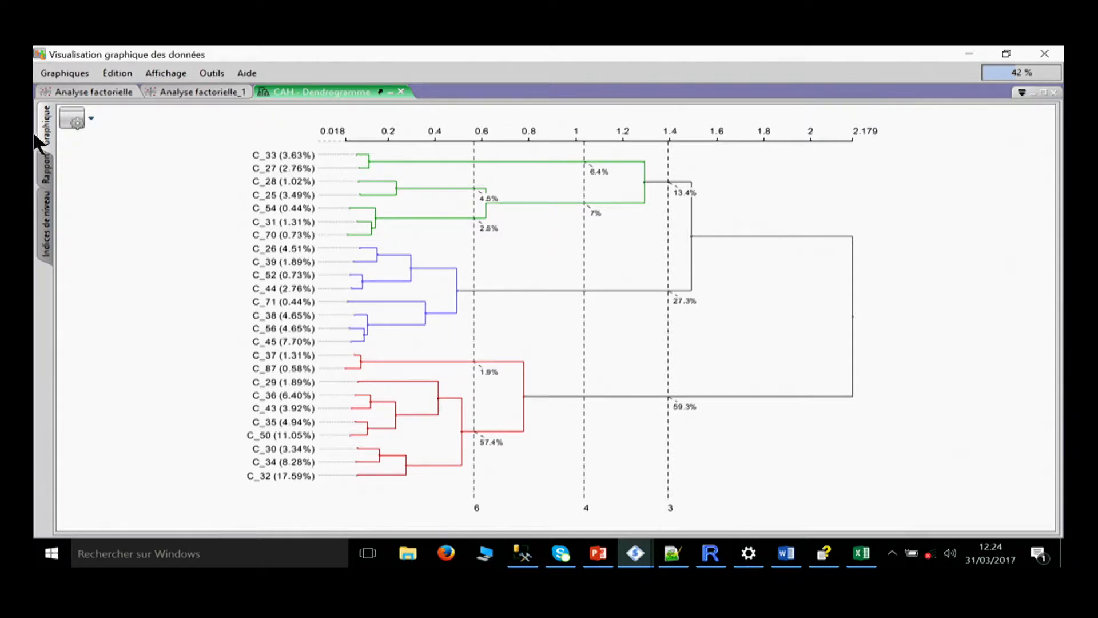
pyautogui.click(46, 168)
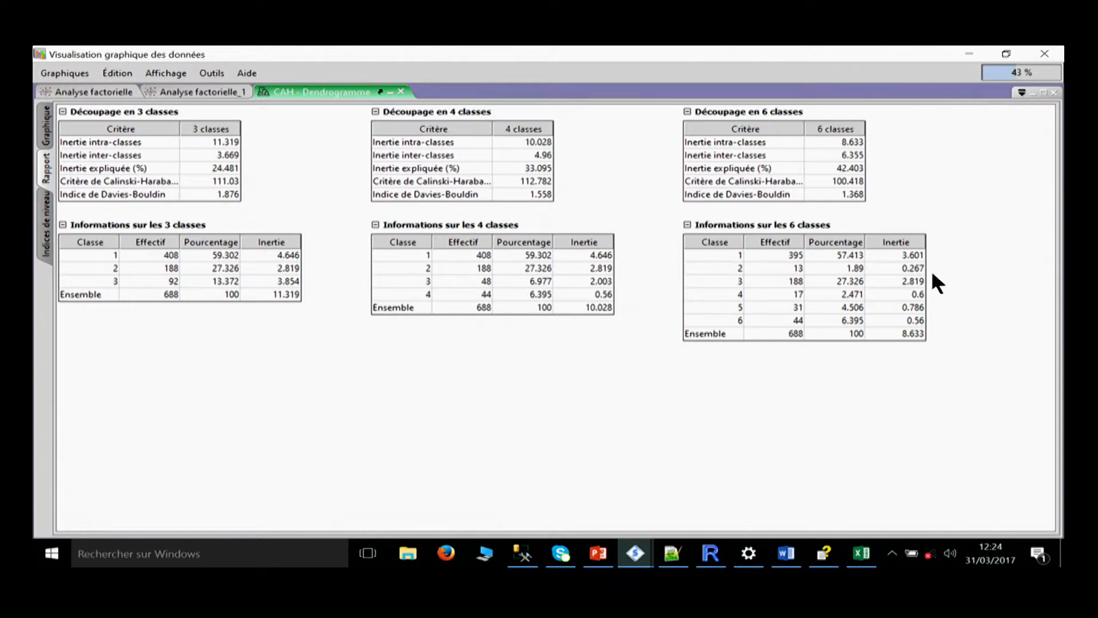
pyautogui.click(50, 235)
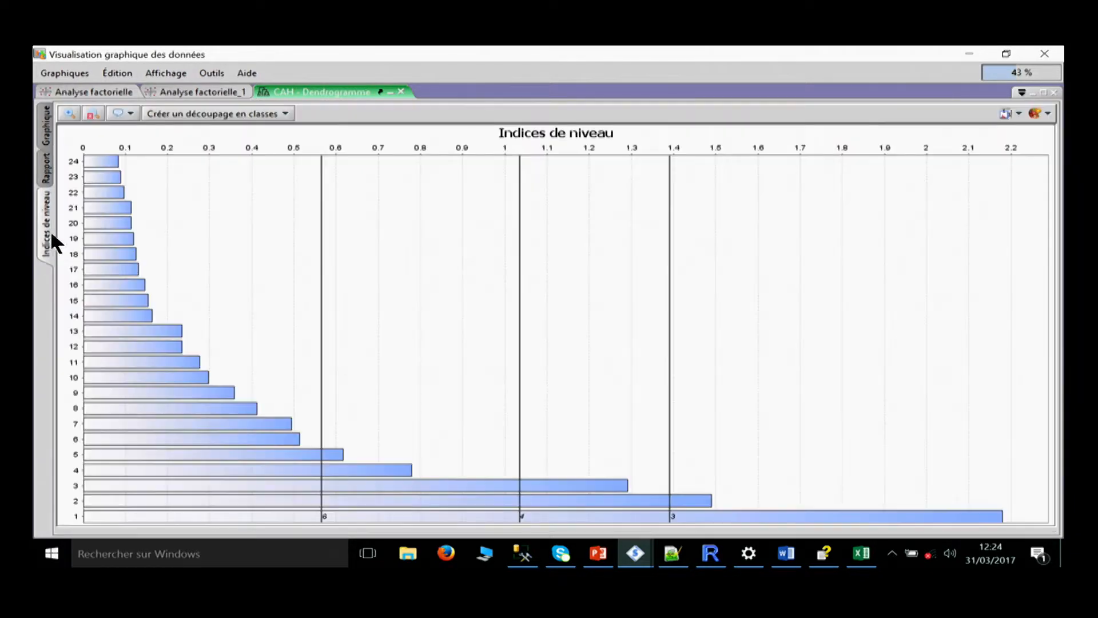
pyautogui.click(50, 134)
# Review the dendrogram's save and load options and its display options, including orientation.
pyautogui.click(75, 117)
pyautogui.moveTo(105, 141)
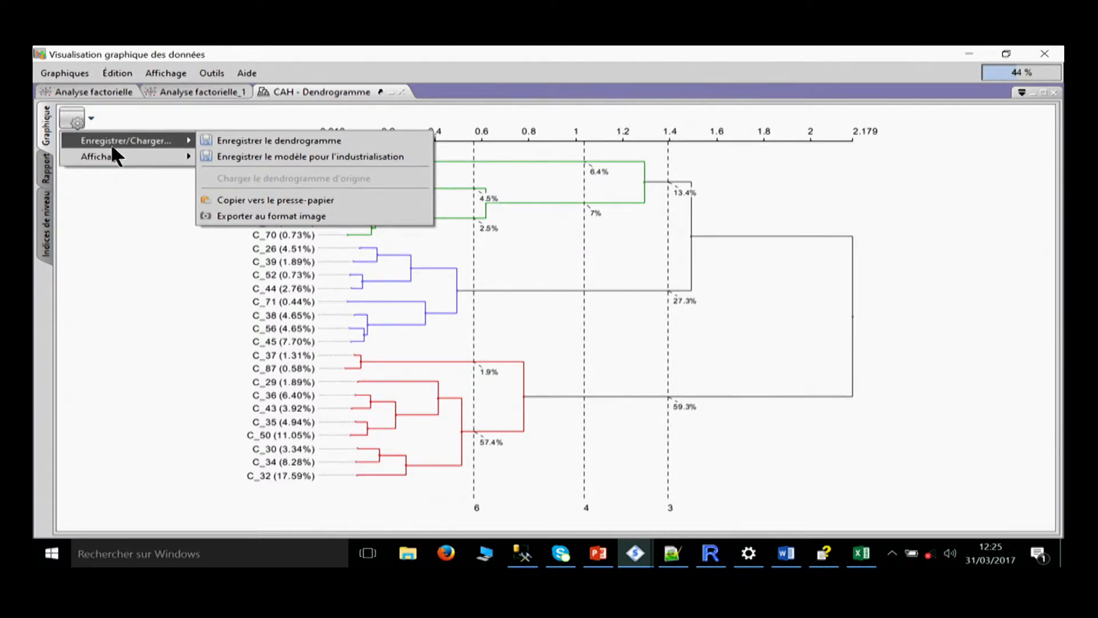
pyautogui.moveTo(138, 160)
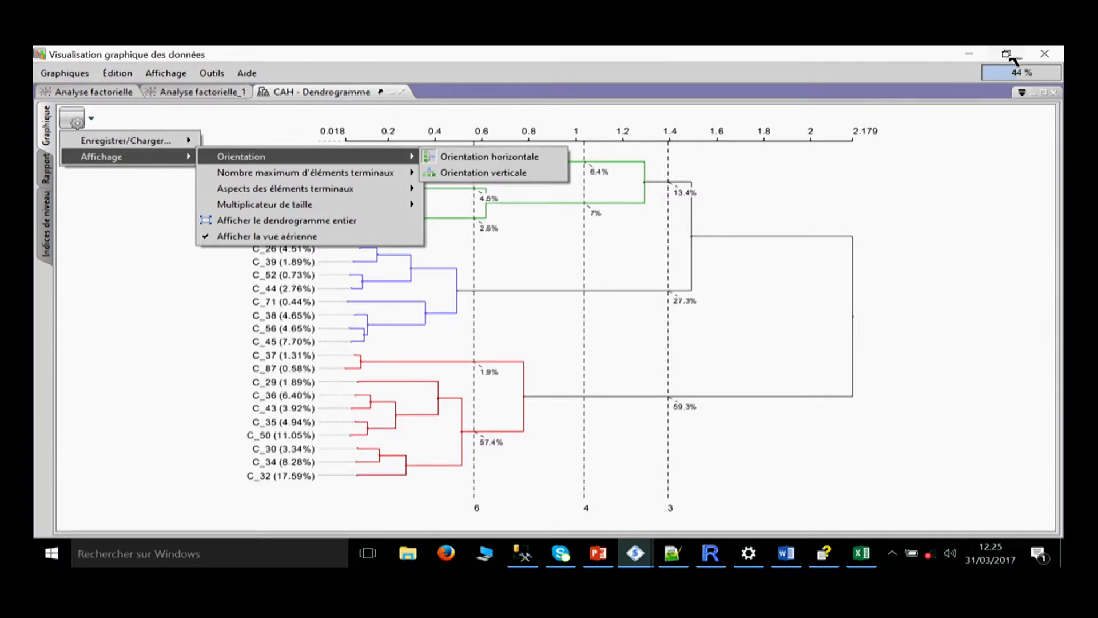
# Open the factor analysis graphs of Clustering (CAH) from the ACP diagram and inspect the Classe 2/3 centre in the Individus graph.
pyautogui.click(969, 53)
pyautogui.rightClick(604, 343)
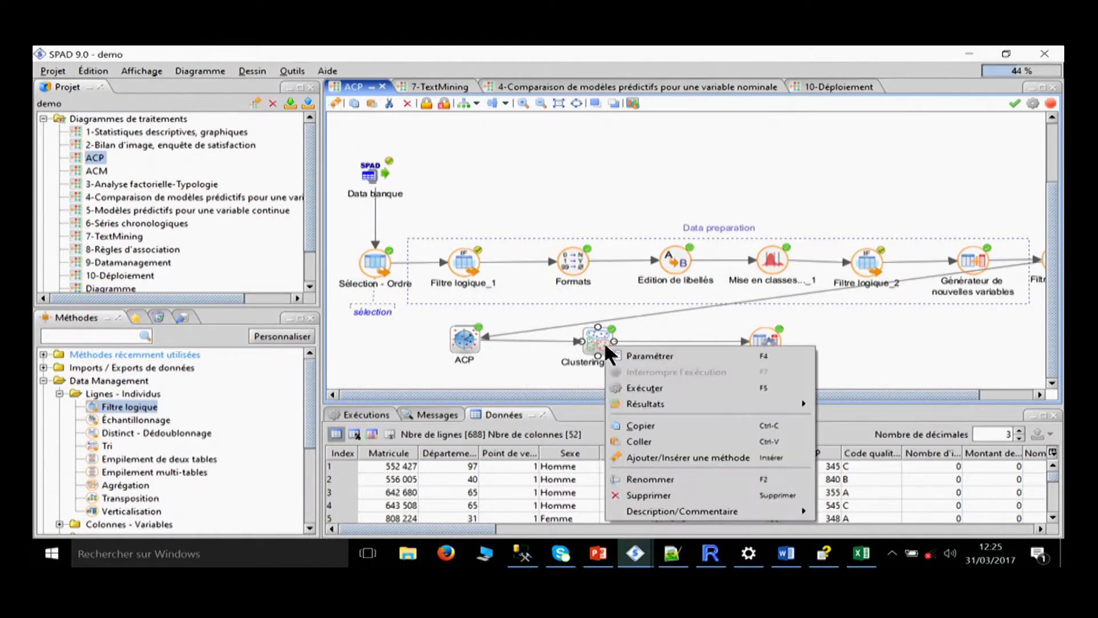
pyautogui.moveTo(627, 405)
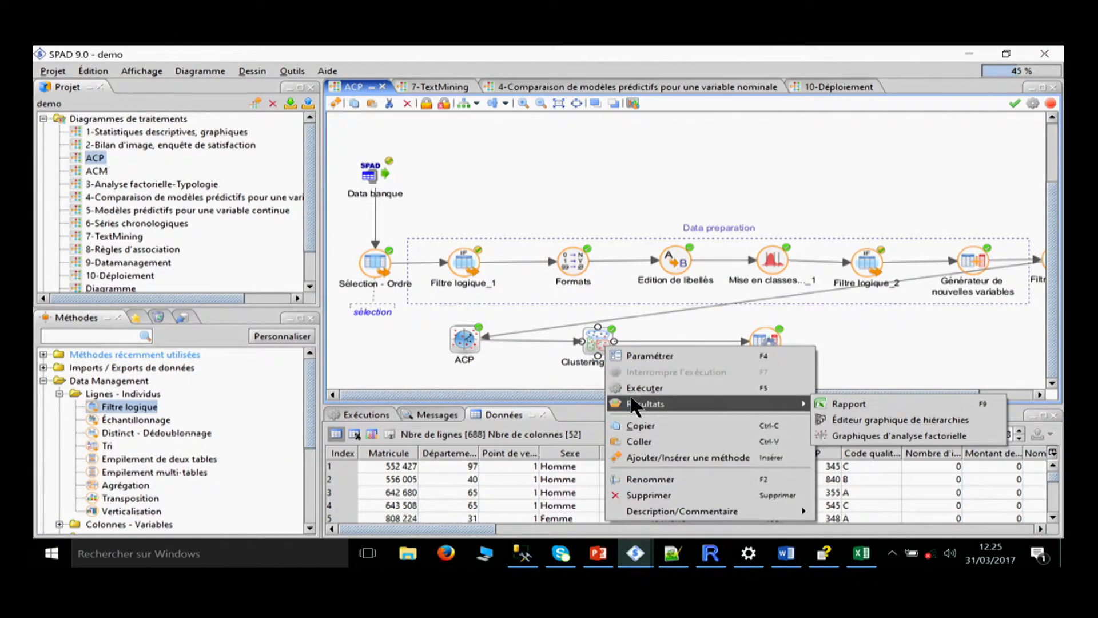
pyautogui.click(845, 436)
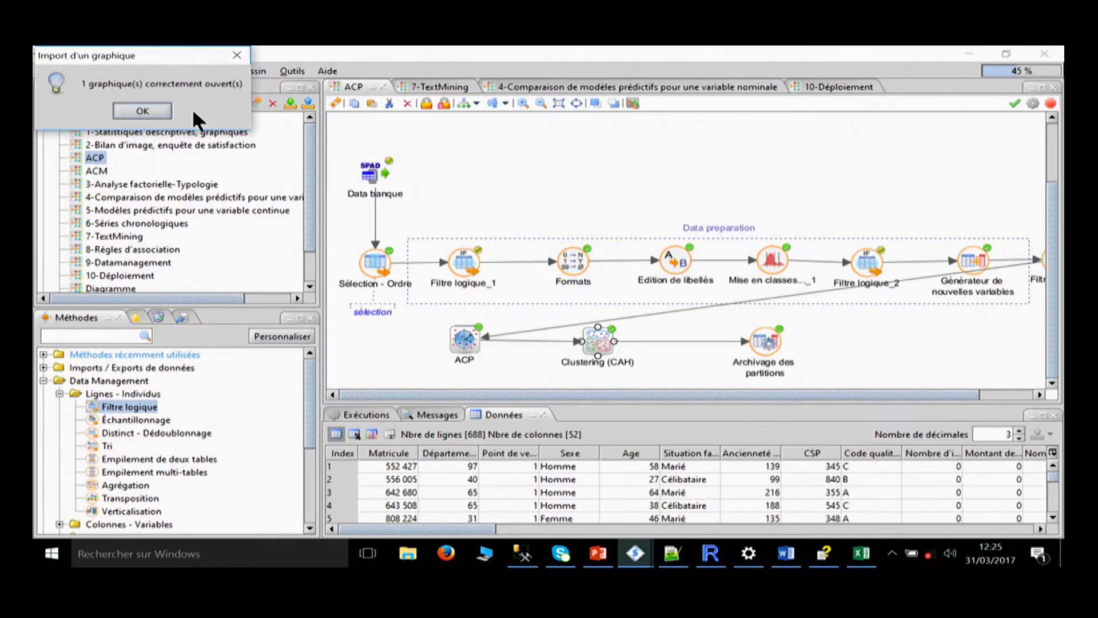
pyautogui.click(166, 112)
pyautogui.moveTo(635, 552)
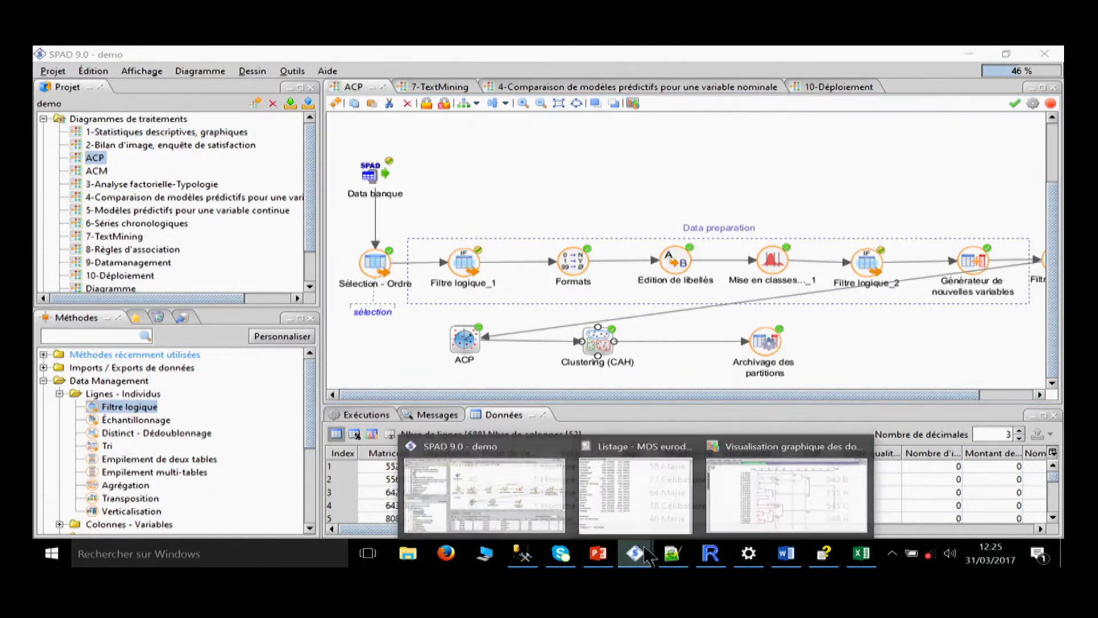
pyautogui.click(804, 487)
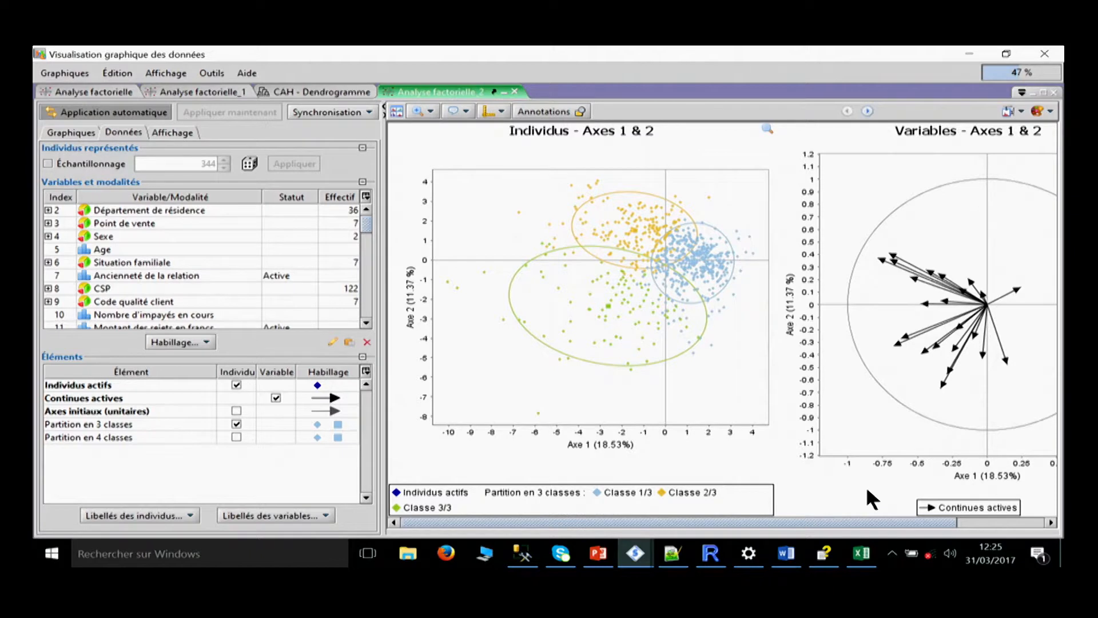
pyautogui.click(633, 227)
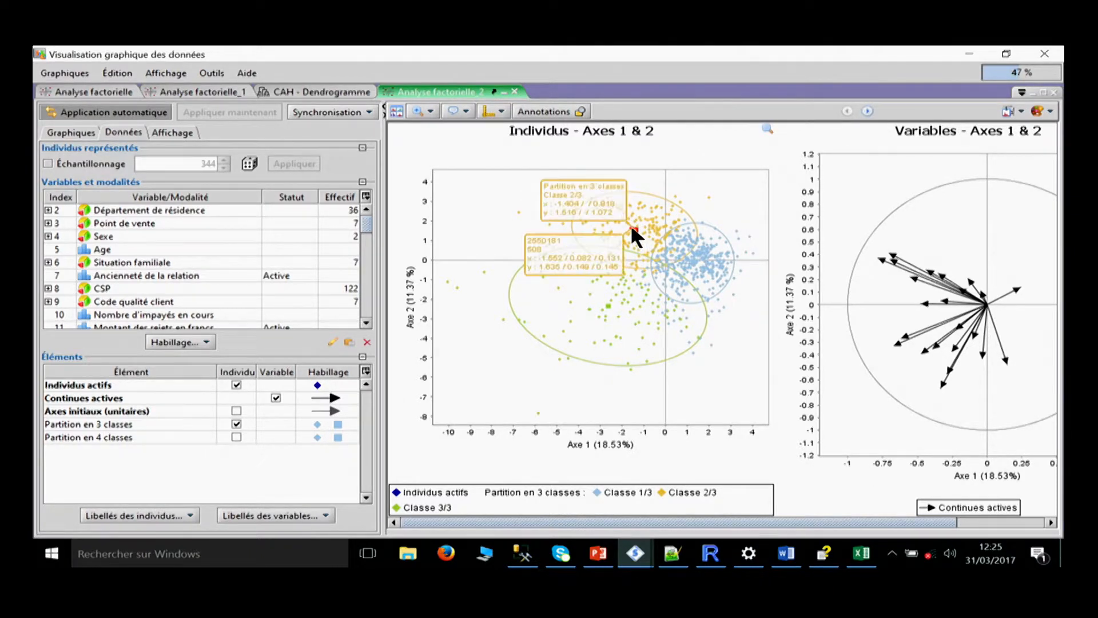
# Label the class centres of the 3-class partition in the Individus graph, moving the Classe 1/3 and Classe 3/3 labels away from them.
pyautogui.click(761, 244)
pyautogui.click(633, 225)
pyautogui.click(635, 227)
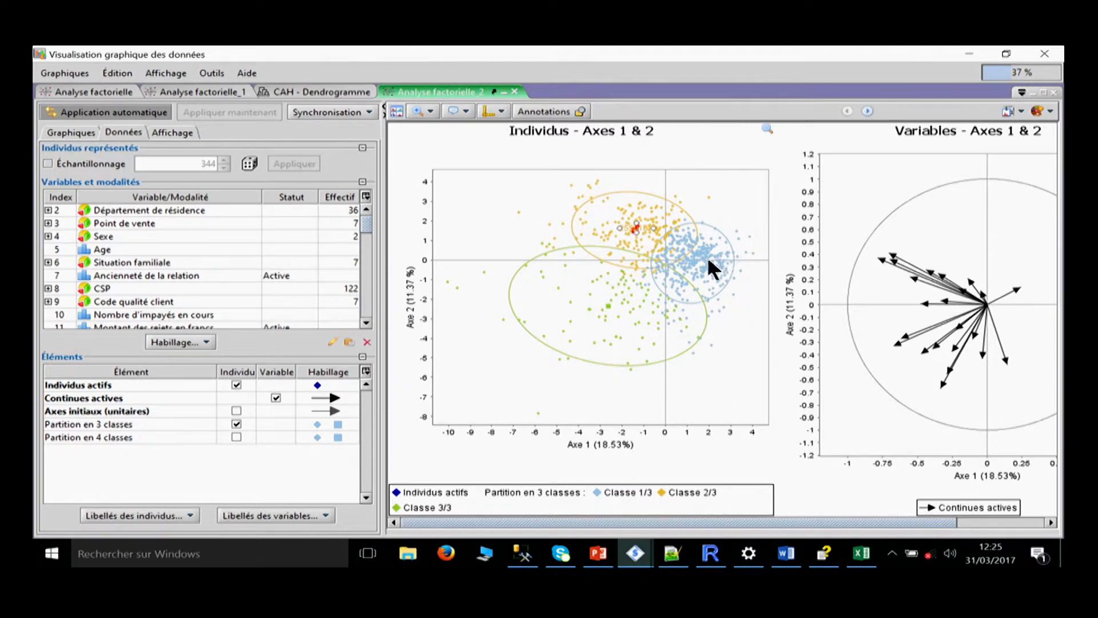
pyautogui.click(693, 263)
pyautogui.moveTo(693, 262); pyautogui.dragTo(725, 195)
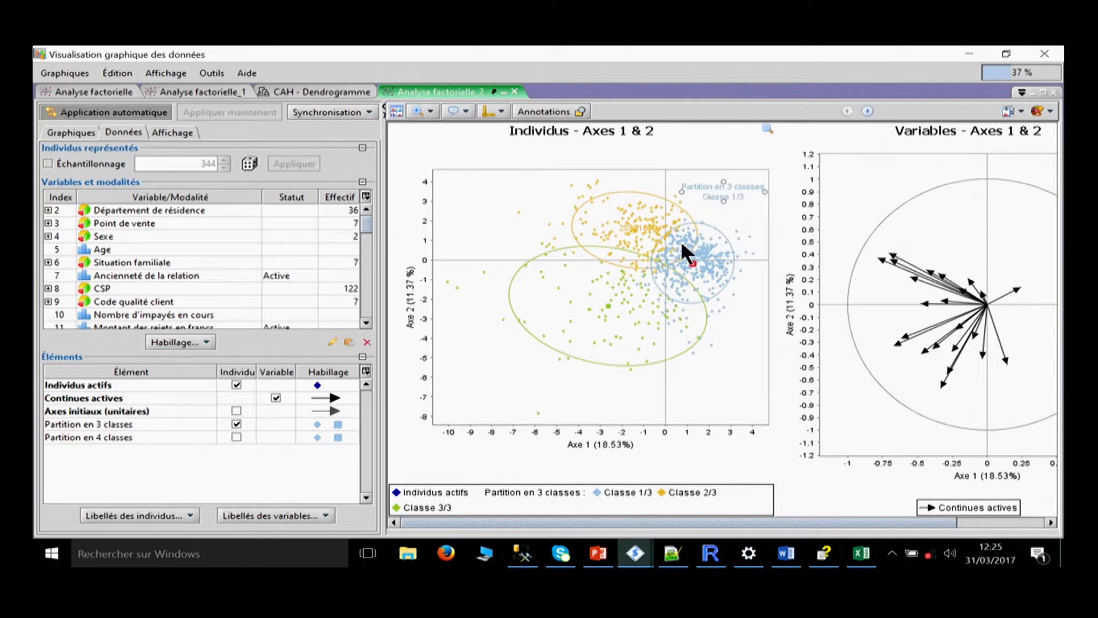
pyautogui.click(608, 306)
pyautogui.moveTo(623, 294); pyautogui.dragTo(562, 340)
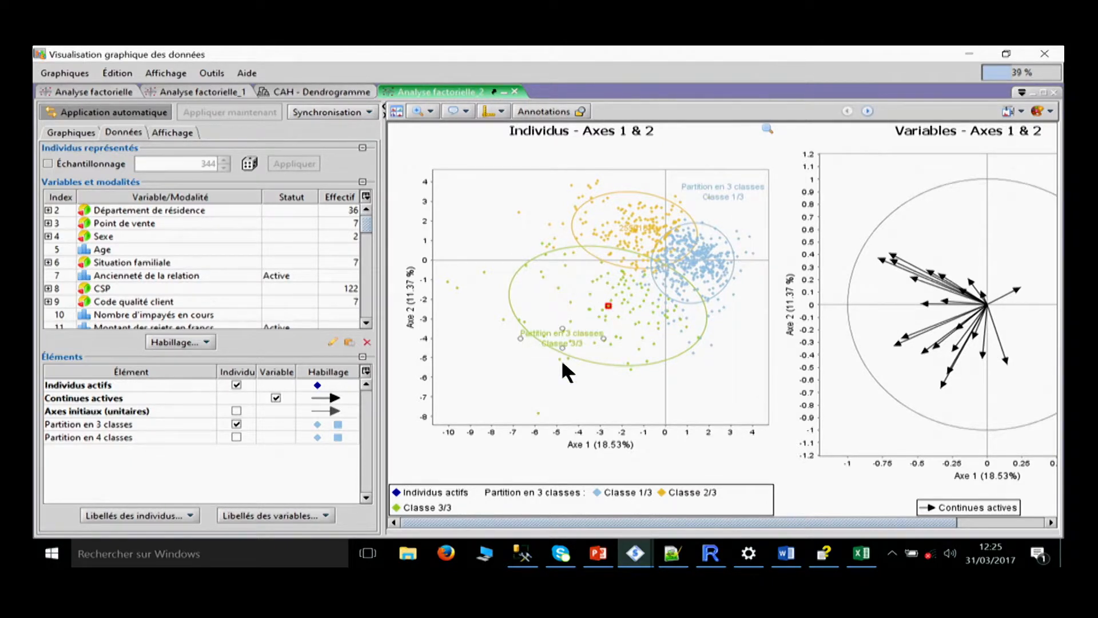
# Replace Partition en 3 classes with Partition en 4 classes in the Individus graph, overlay both, and return to the 3-class partition alone.
pyautogui.click(236, 424)
pyautogui.click(236, 424)
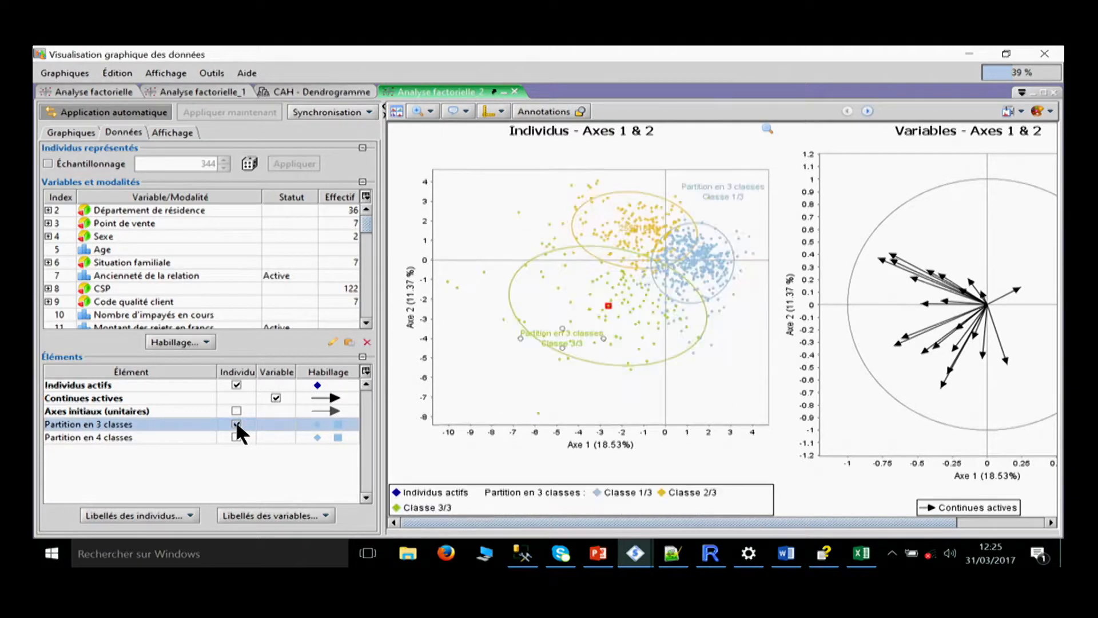
pyautogui.click(236, 425)
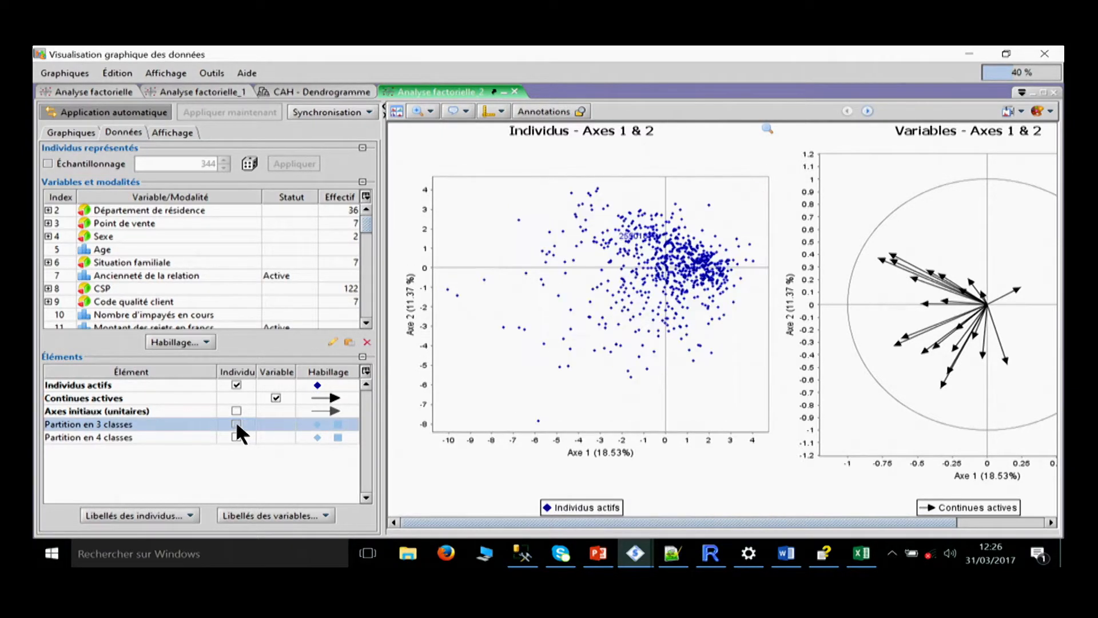
pyautogui.click(237, 436)
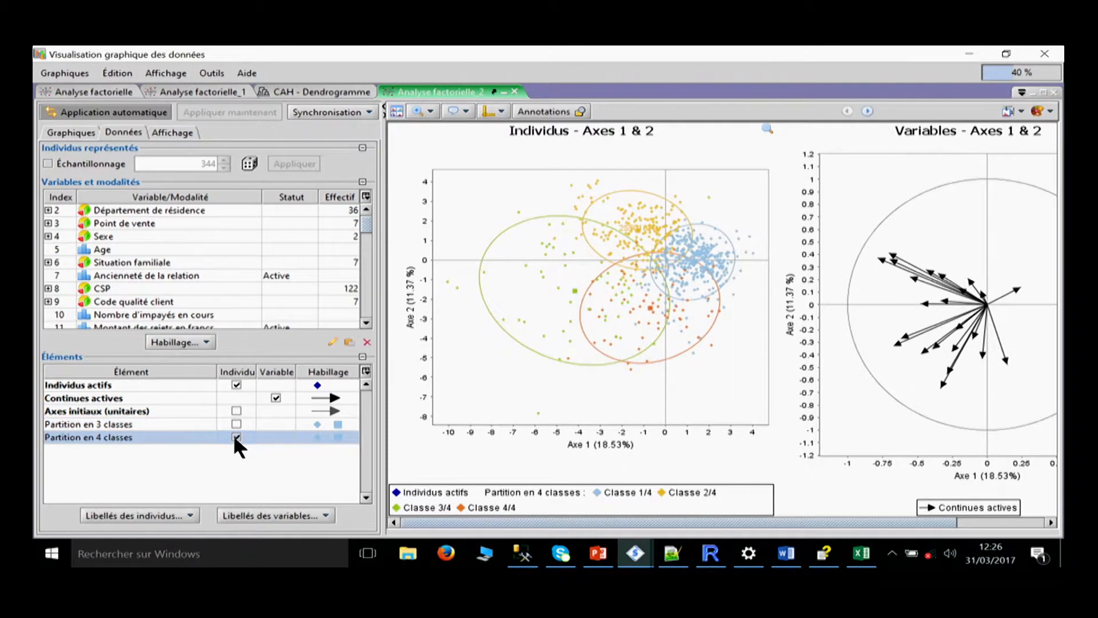
pyautogui.click(236, 424)
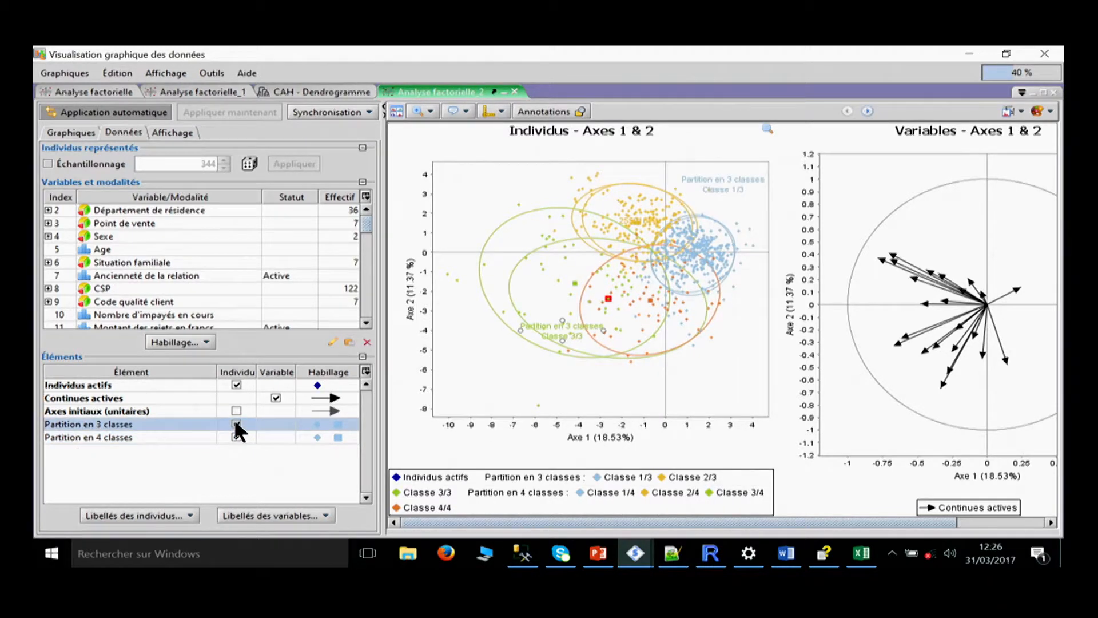
pyautogui.click(237, 437)
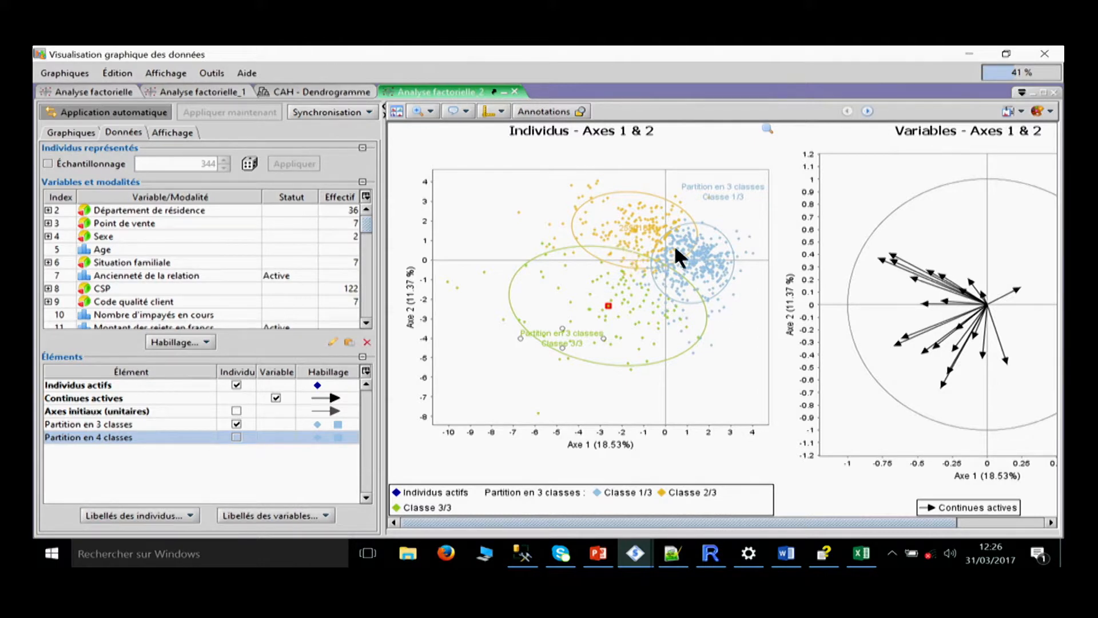
# Compare the 3-class and 4-class partitions again by superimposing them, showing only 4 classes, and restoring the 3-class display.
pyautogui.click(237, 437)
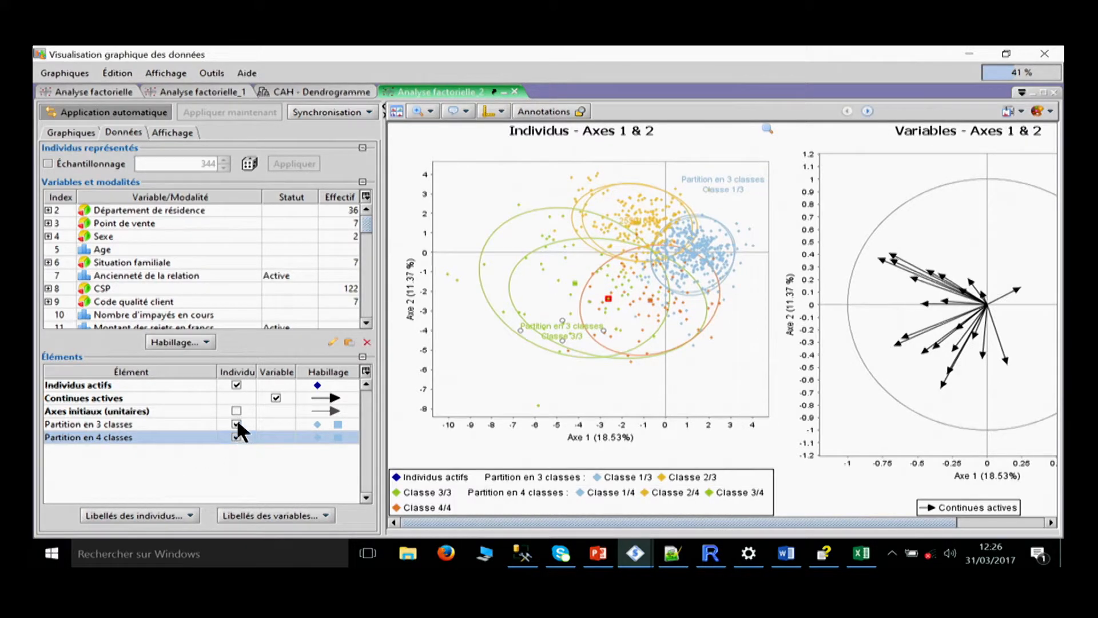
pyautogui.click(236, 423)
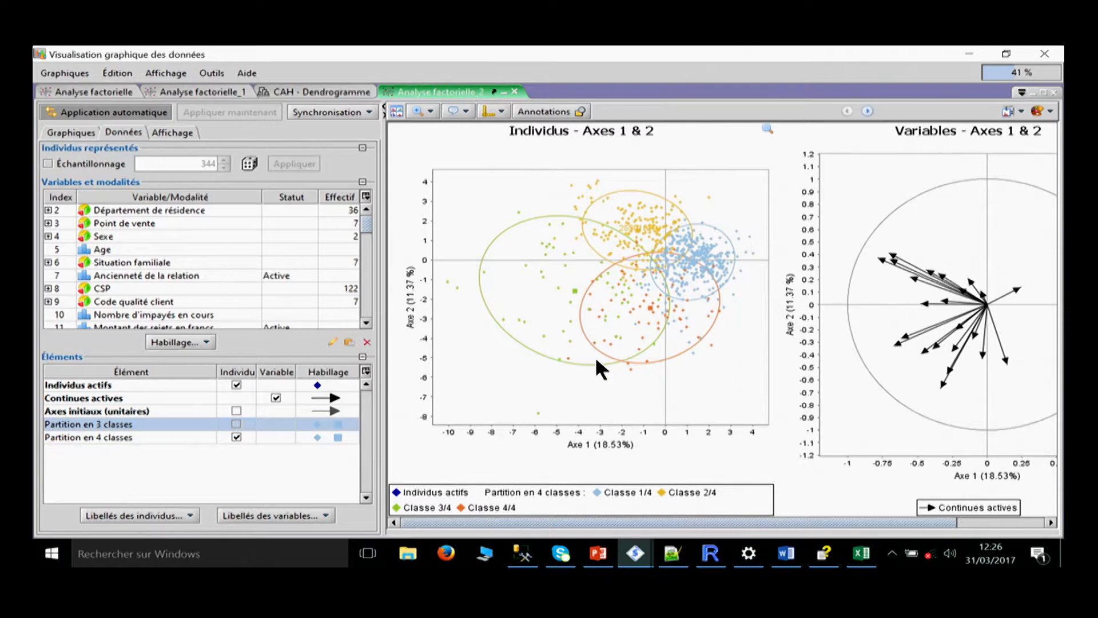
pyautogui.click(236, 424)
pyautogui.click(236, 437)
pyautogui.moveTo(634, 553)
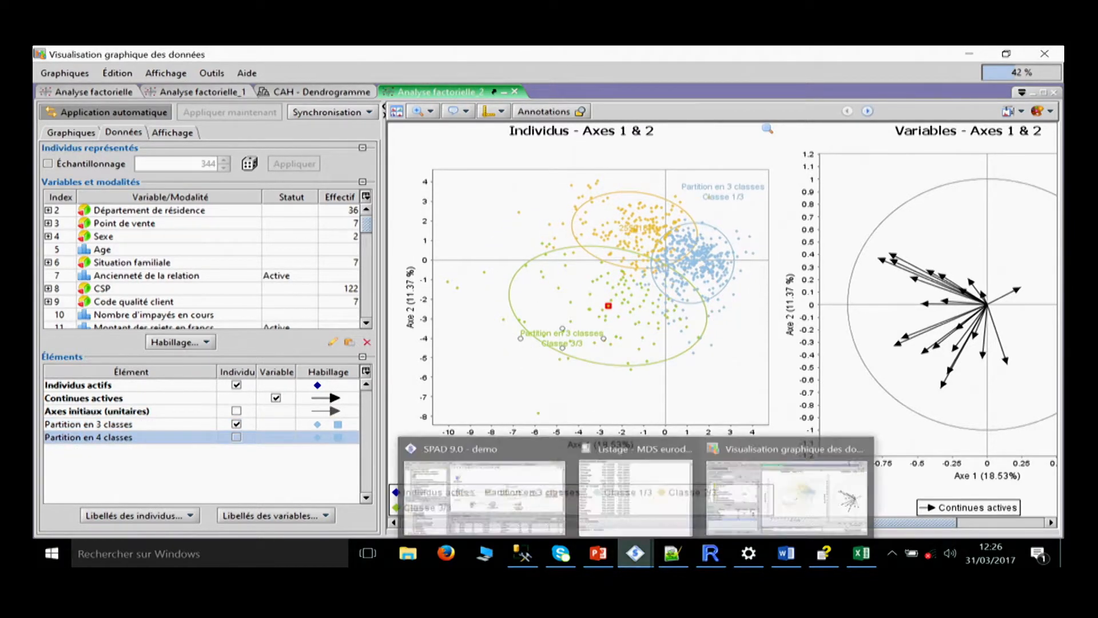
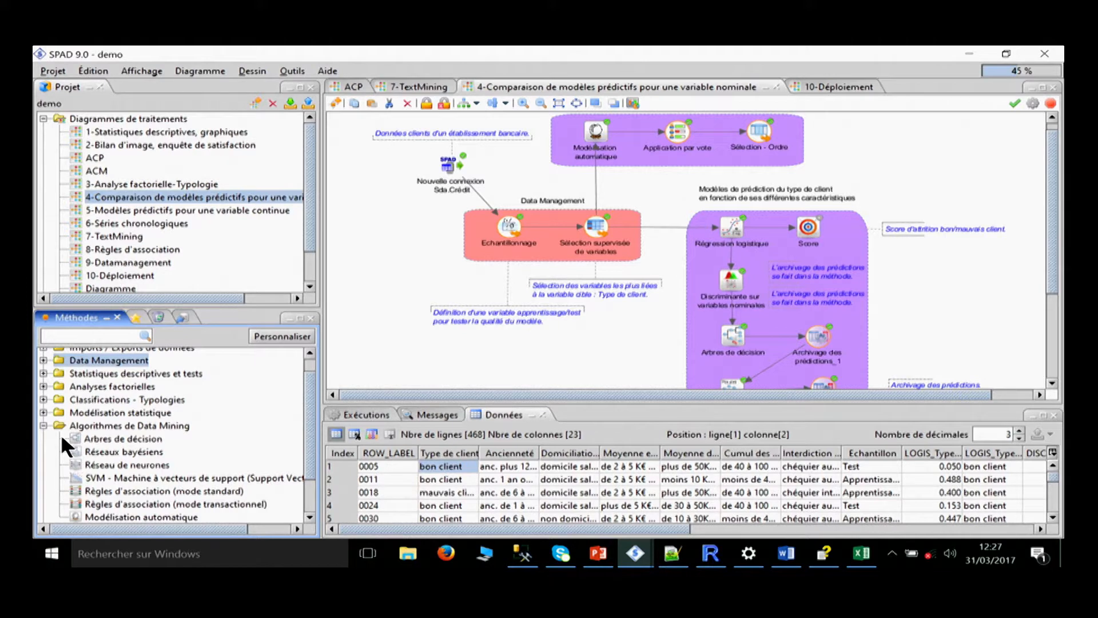
# Review the predictive methods in the diagram, including Régression logistique, Discriminante, Arbres de décision and the Courbes de Lift comparison.
pyautogui.click(736, 219)
pyautogui.click(730, 277)
pyautogui.click(731, 331)
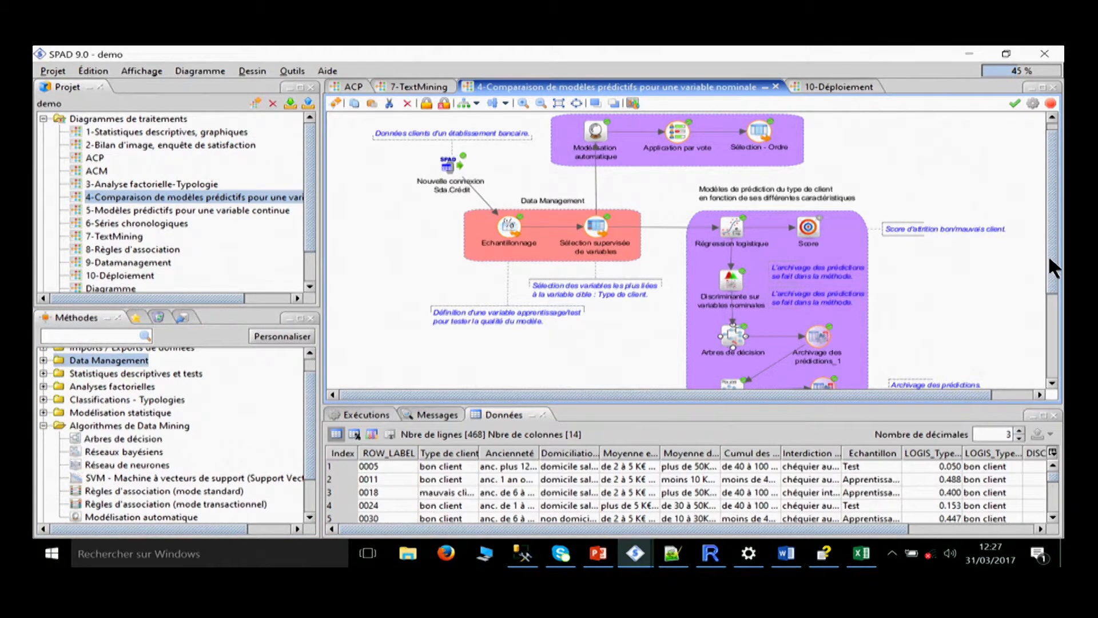
pyautogui.moveTo(1054, 265); pyautogui.dragTo(1054, 355)
pyautogui.click(908, 302)
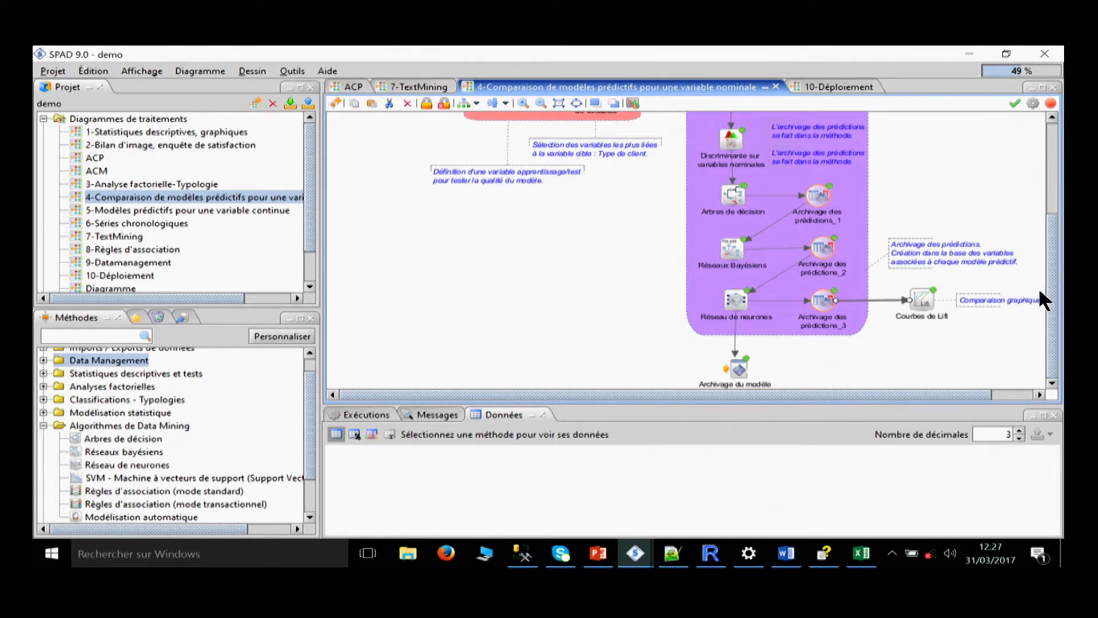
pyautogui.moveTo(1053, 283); pyautogui.dragTo(1054, 207)
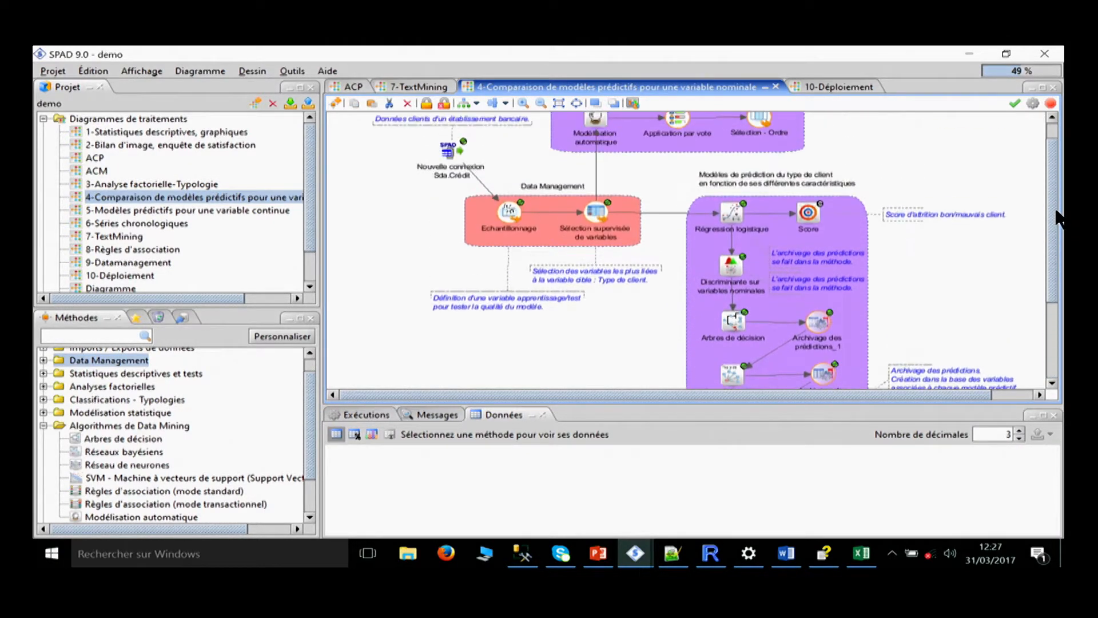
# Review the Arbres de décision sample definition and algorithm parameters, and close the settings without changes.
pyautogui.click(728, 212)
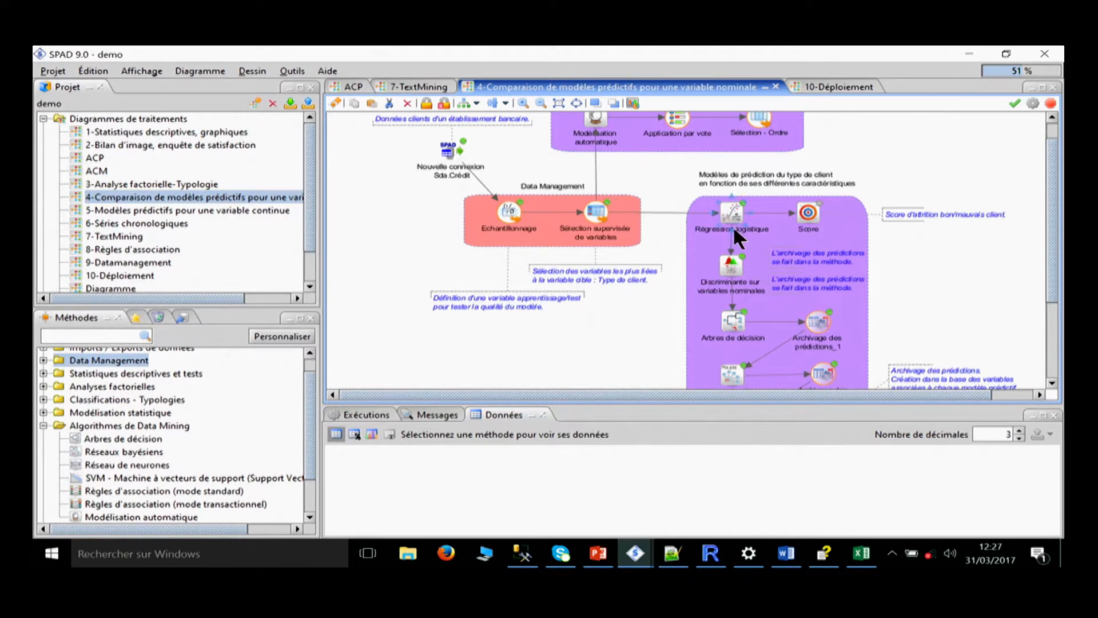
pyautogui.doubleClick(726, 314)
pyautogui.click(311, 481)
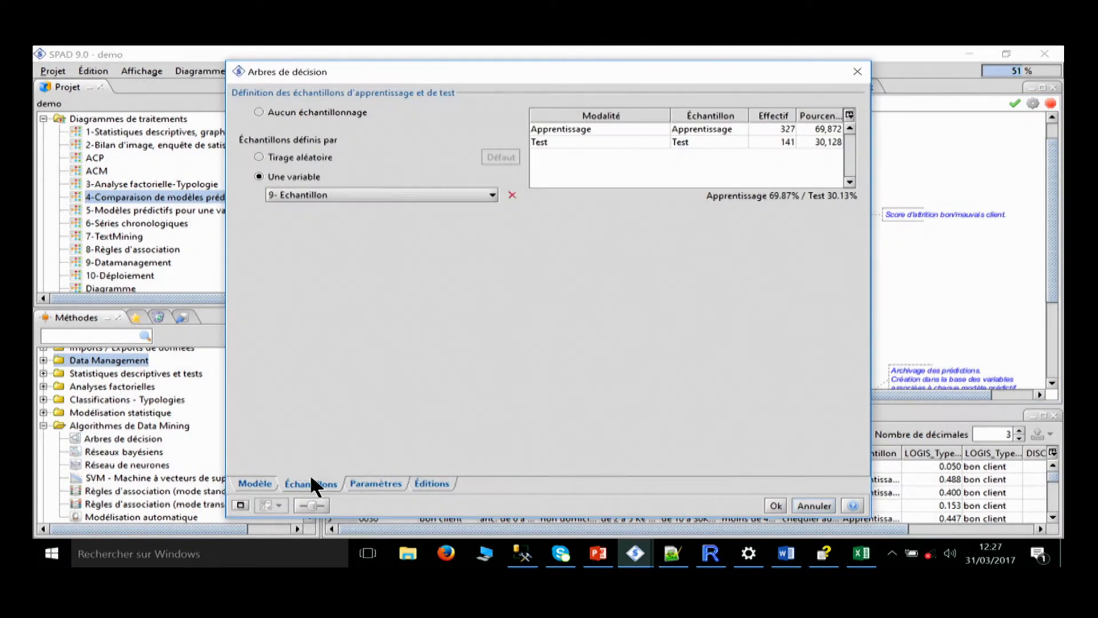
pyautogui.click(375, 484)
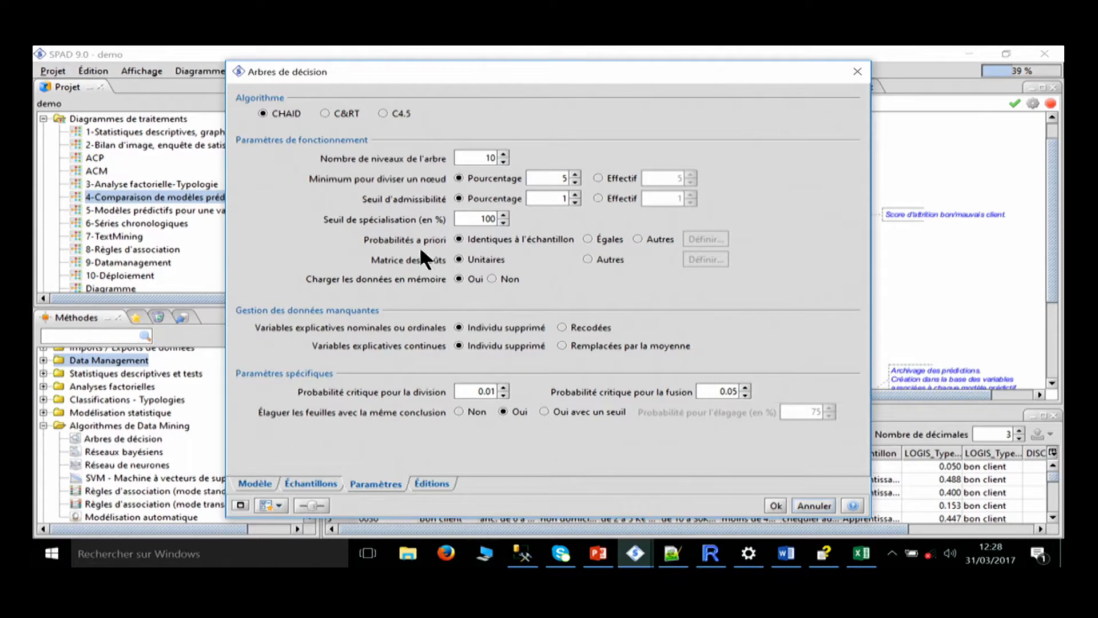
pyautogui.click(311, 484)
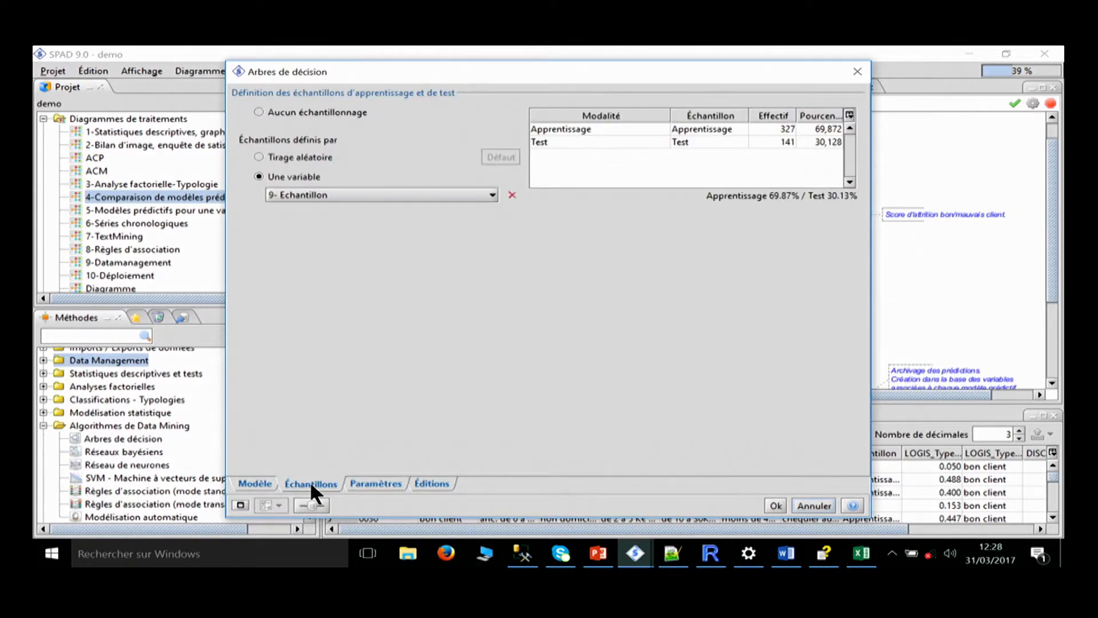
pyautogui.click(827, 505)
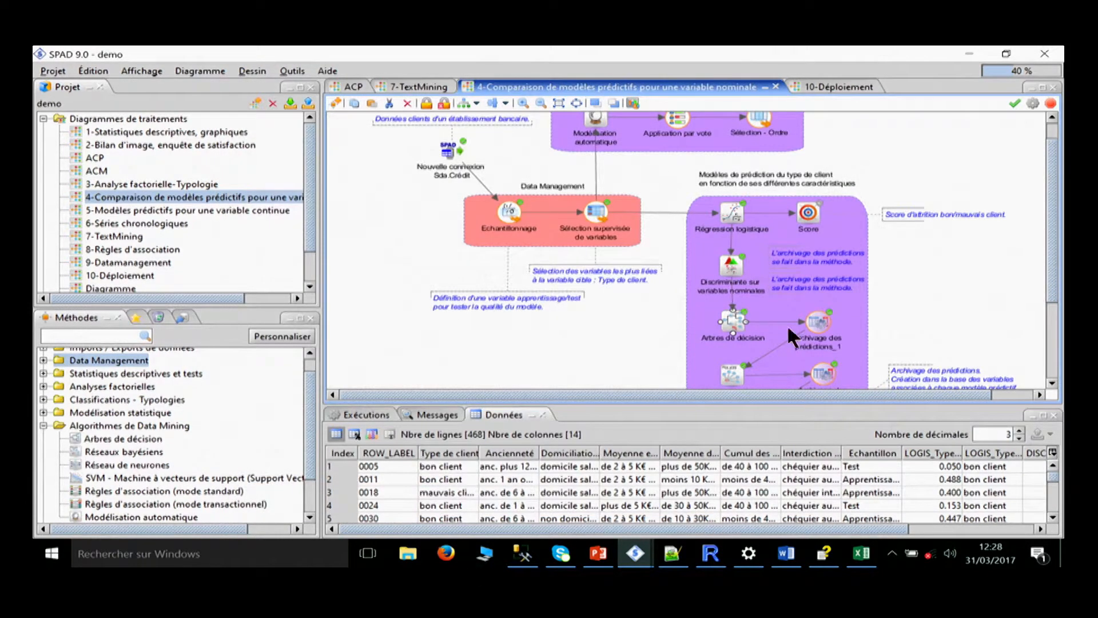
# Examine the variables and parameters of the Modélisation automatique method in its modelling assistant.
pyautogui.moveTo(928, 136); pyautogui.dragTo(921, 203)
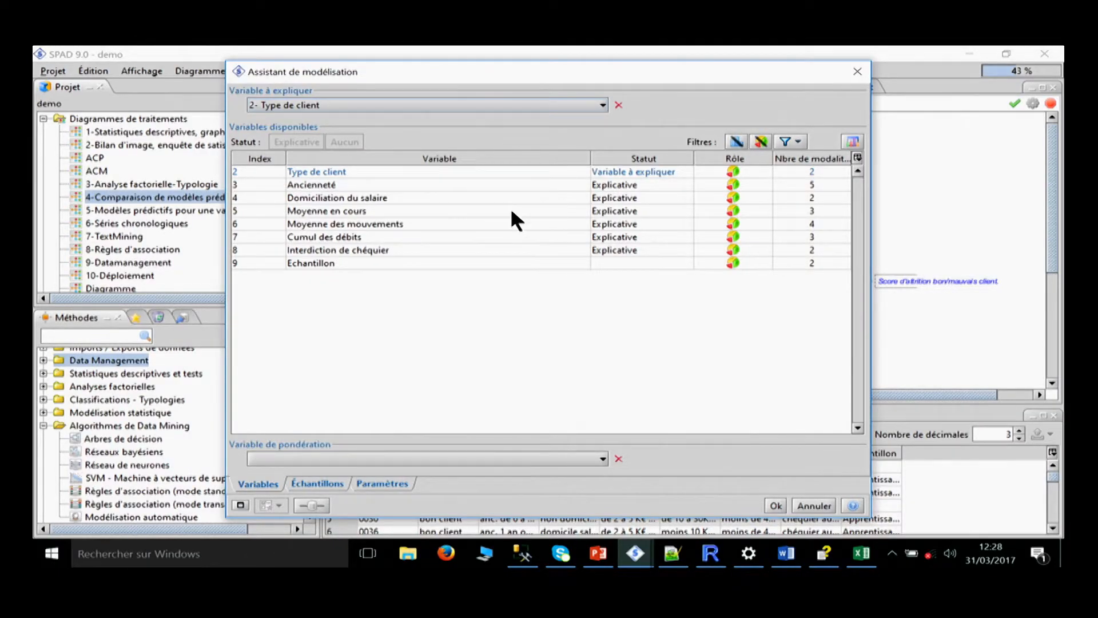
pyautogui.moveTo(506, 186); pyautogui.dragTo(526, 254)
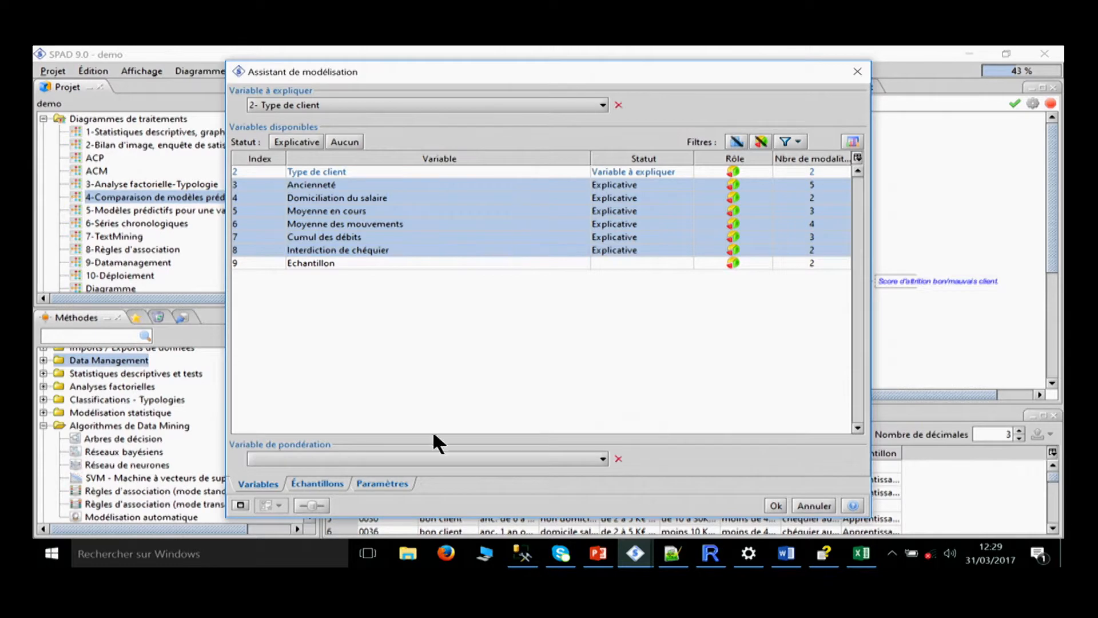
pyautogui.click(392, 484)
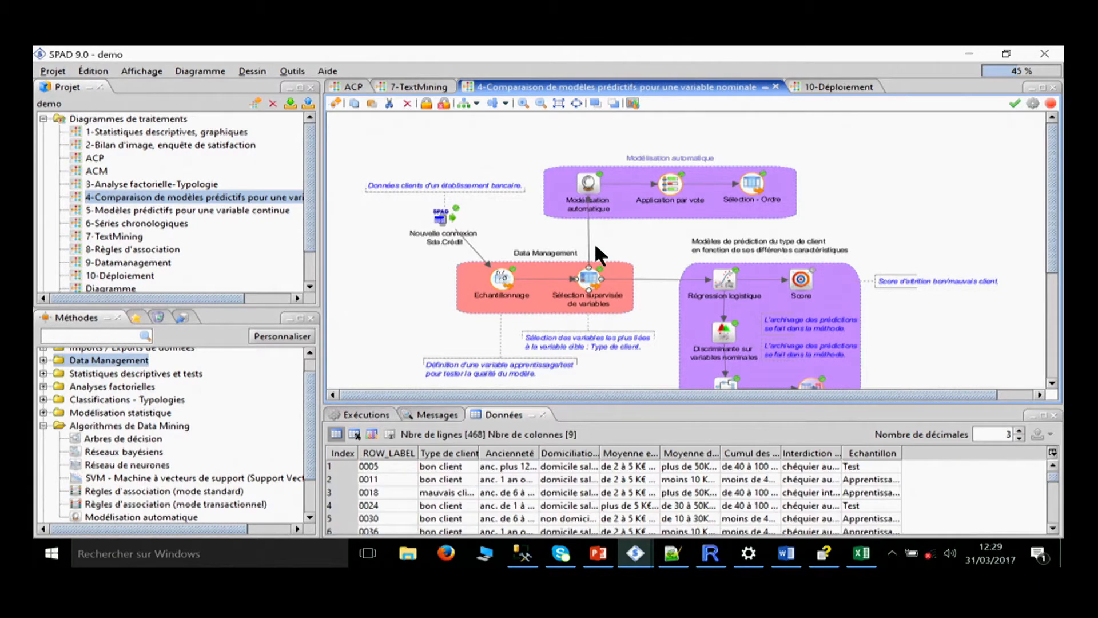
# Open the graphical outputs of Modélisation automatique and enlarge the model list to compare all models, starting with Régression logistique.
pyautogui.rightClick(582, 175)
pyautogui.moveTo(610, 241)
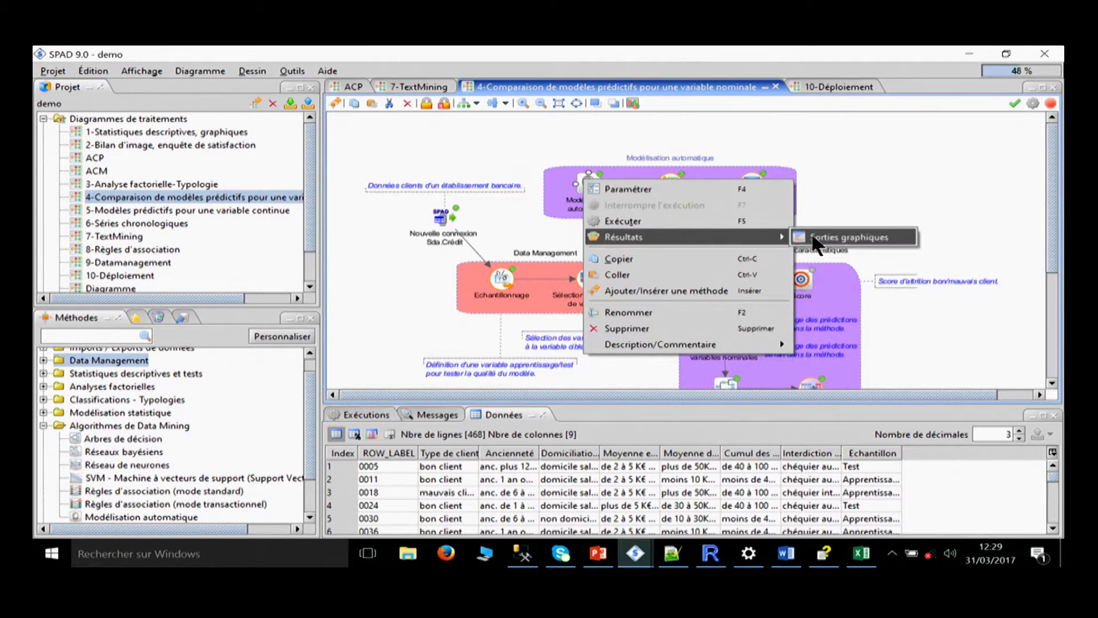
pyautogui.click(823, 240)
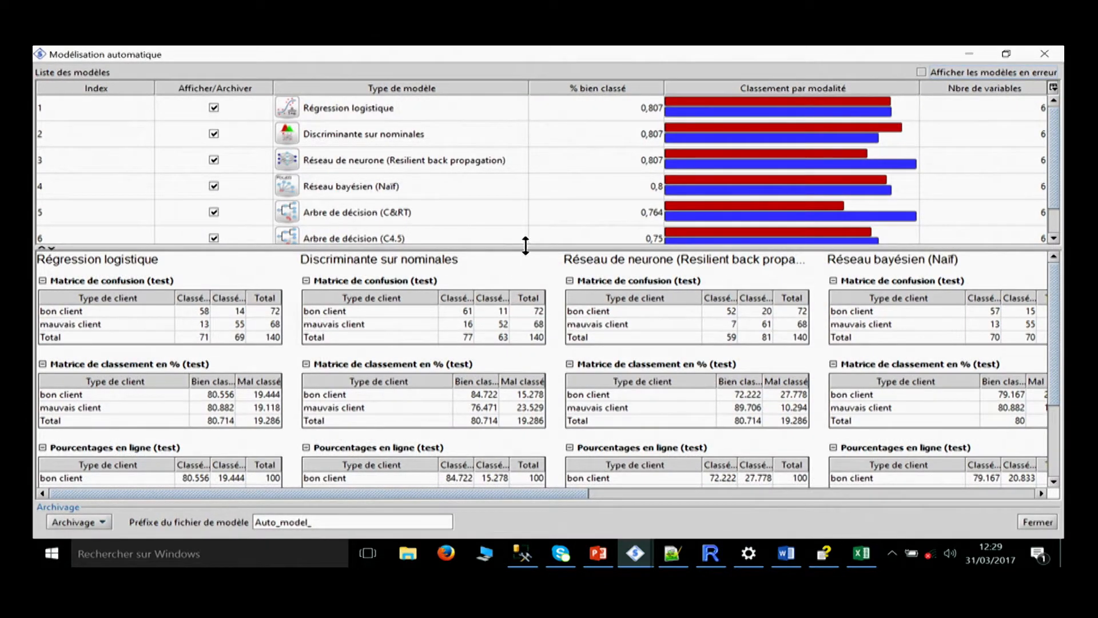
pyautogui.moveTo(525, 247); pyautogui.dragTo(529, 304)
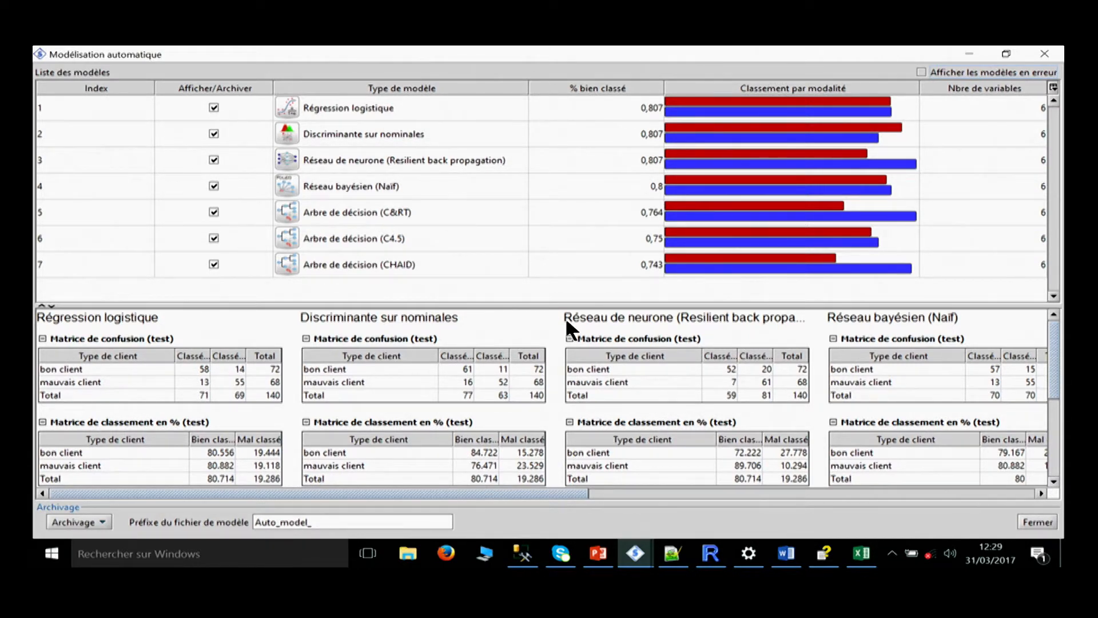
pyautogui.click(610, 107)
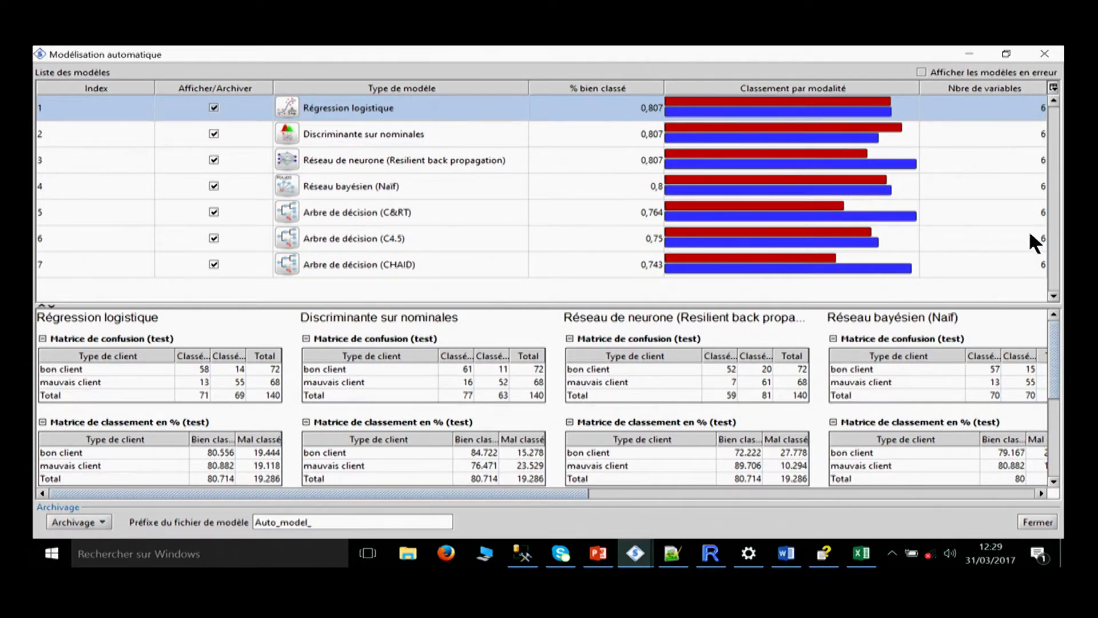
# Enlarge the area with the models' classification matrices, view the archiving options, and minimize the results window.
pyautogui.moveTo(514, 304); pyautogui.dragTo(515, 188)
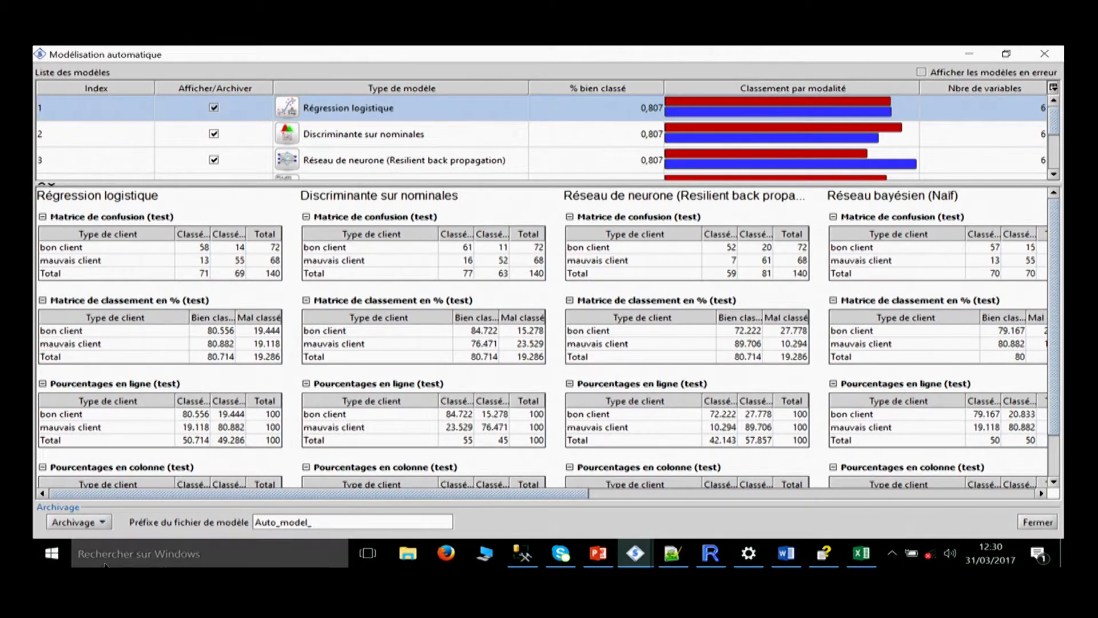
pyautogui.click(86, 523)
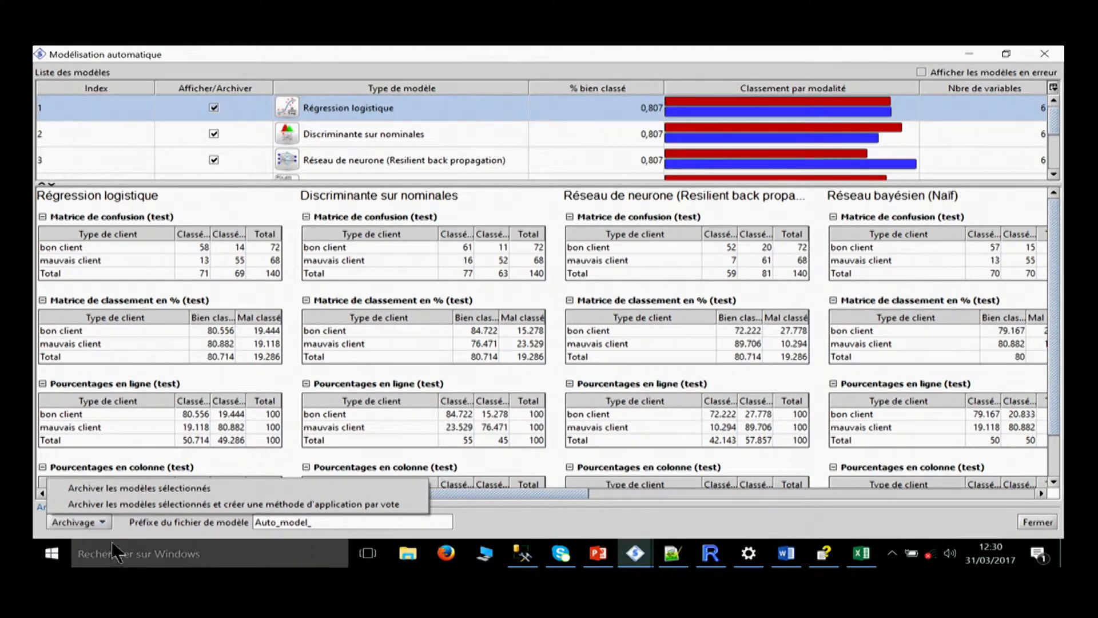
pyautogui.click(965, 49)
# Display the data of Application par vote and of Sélection - Ordre, enlarging the data table over the diagram.
pyautogui.click(665, 182)
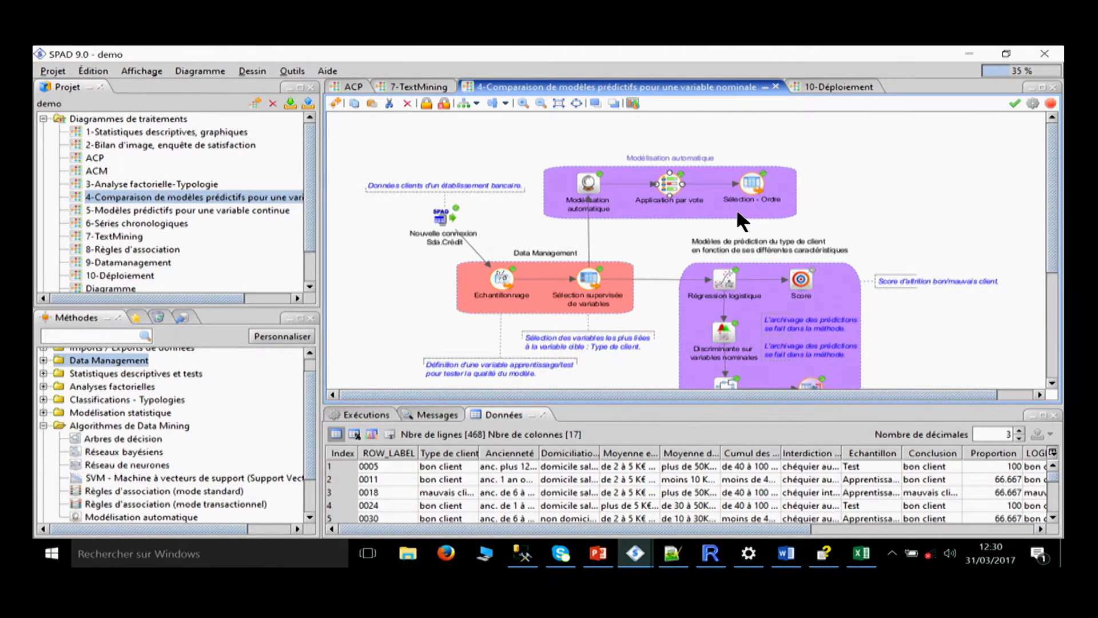
pyautogui.click(749, 178)
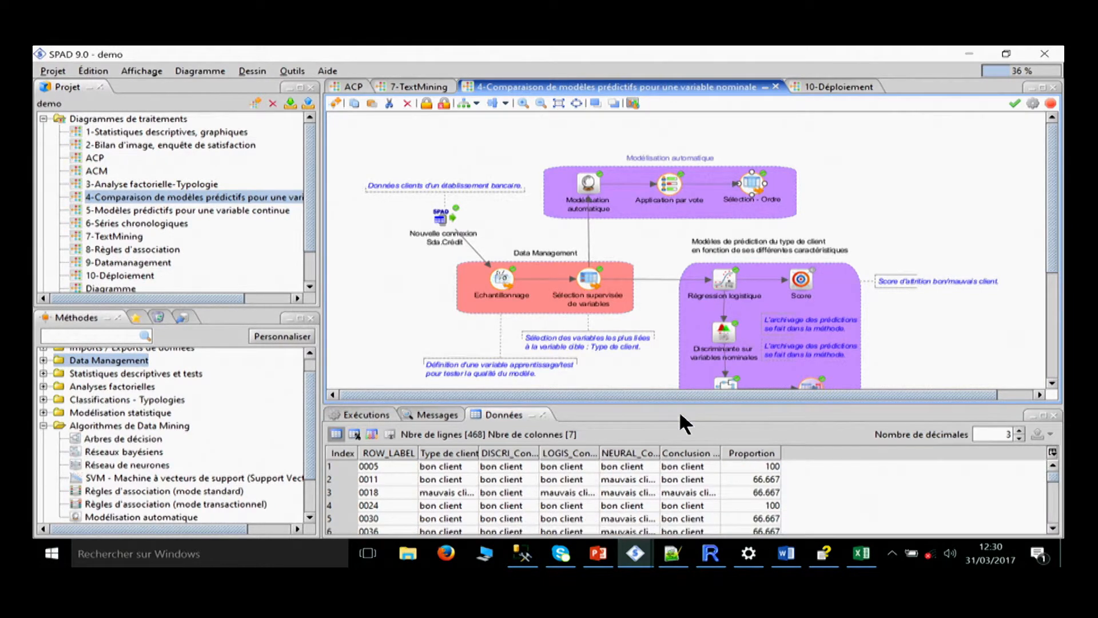
pyautogui.moveTo(684, 403); pyautogui.dragTo(681, 174)
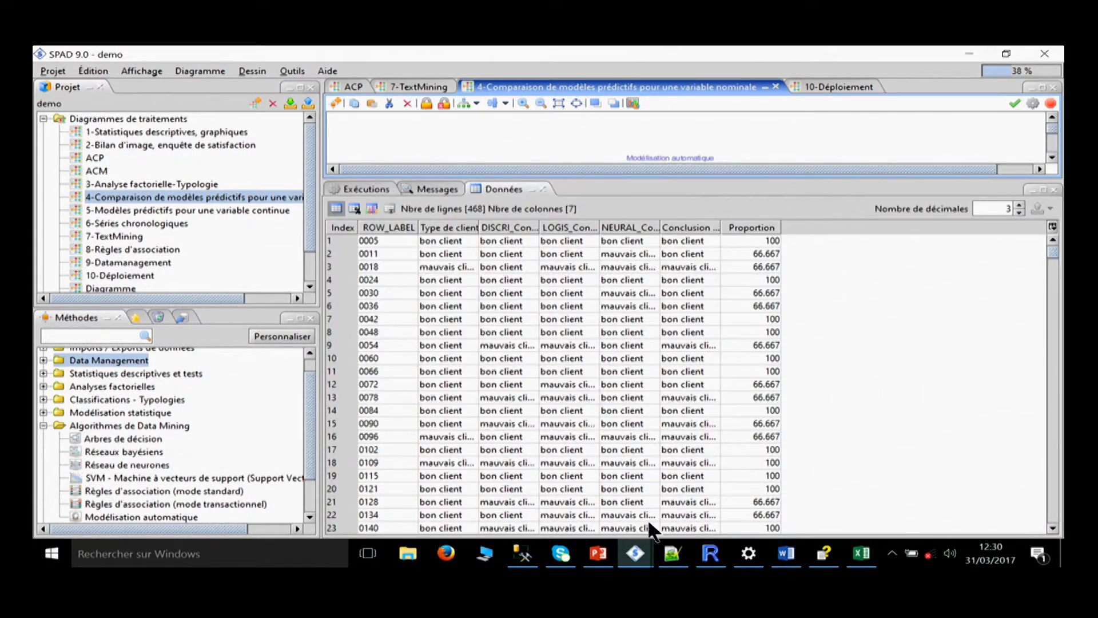
# Widen the Type de client column and highlight its values over the first rows.
pyautogui.moveTo(478, 227); pyautogui.dragTo(575, 227)
pyautogui.click(477, 239)
pyautogui.moveTo(475, 237); pyautogui.dragTo(474, 501)
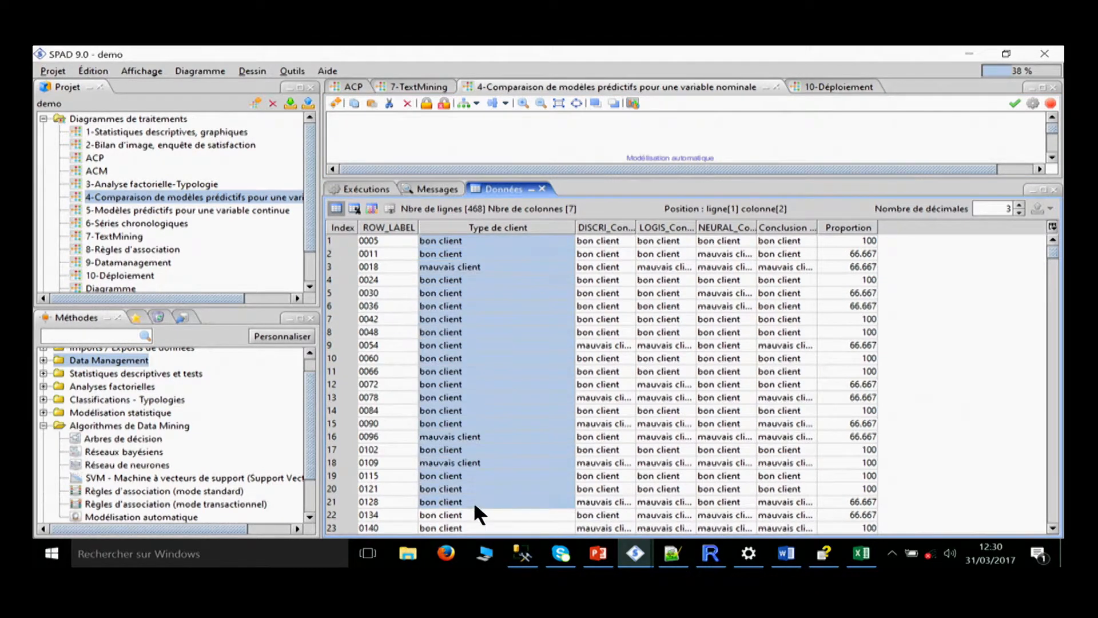
pyautogui.click(478, 393)
pyautogui.moveTo(495, 240); pyautogui.dragTo(502, 450)
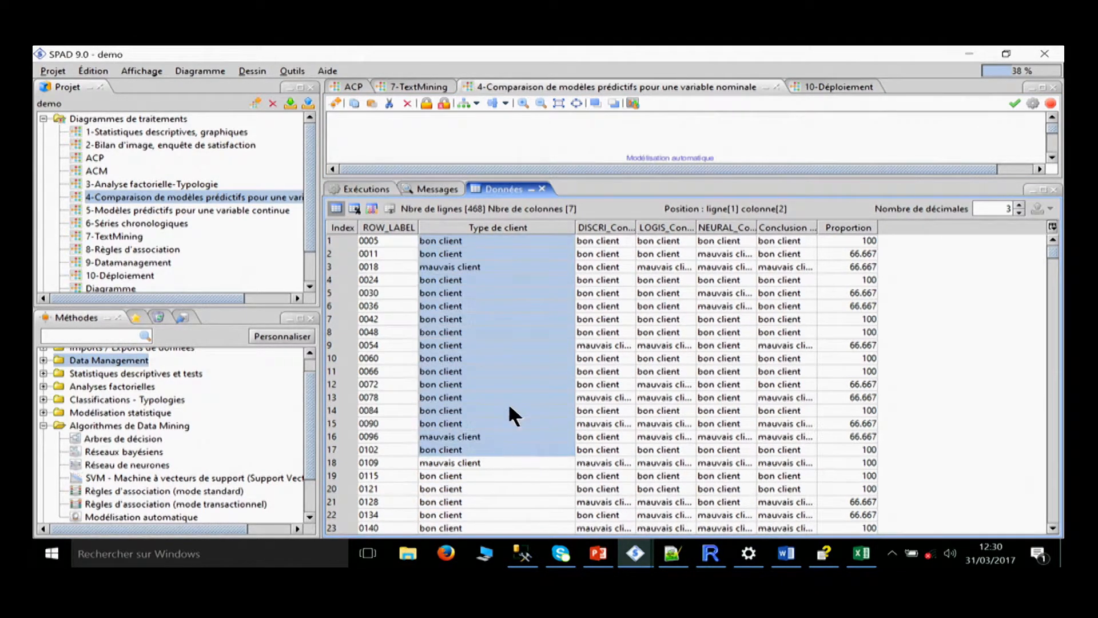
# Widen the DISCRI, LOGIS and NEURAL conclusion columns and compare the three predictions for the first two rows.
pyautogui.moveTo(635, 227); pyautogui.dragTo(860, 227)
pyautogui.click(700, 242)
pyautogui.moveTo(700, 241); pyautogui.dragTo(771, 239)
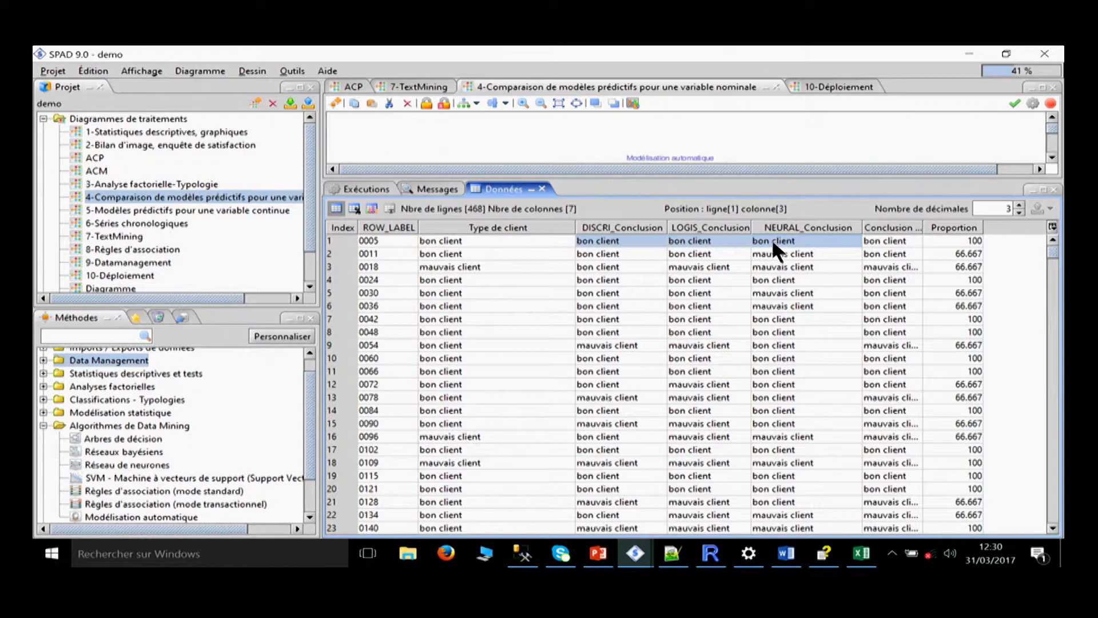
pyautogui.moveTo(650, 255); pyautogui.dragTo(770, 255)
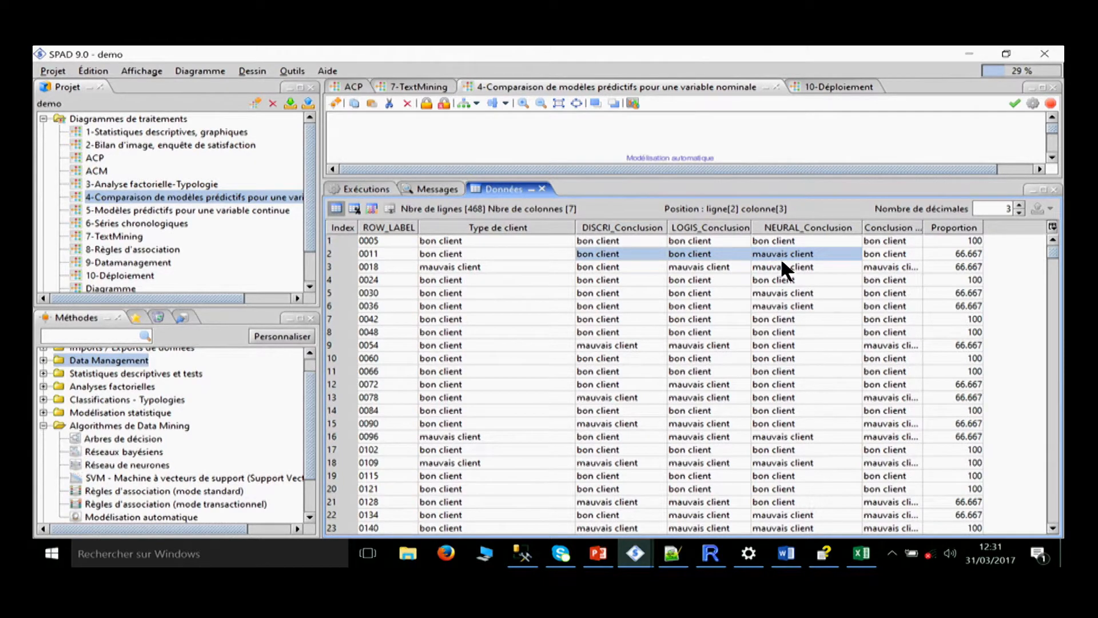
# Widen the Conclusion votes column and examine the voted conclusions and their Proportion values in the first rows.
pyautogui.moveTo(881, 243); pyautogui.dragTo(924, 493)
pyautogui.moveTo(912, 546); pyautogui.dragTo(901, 541)
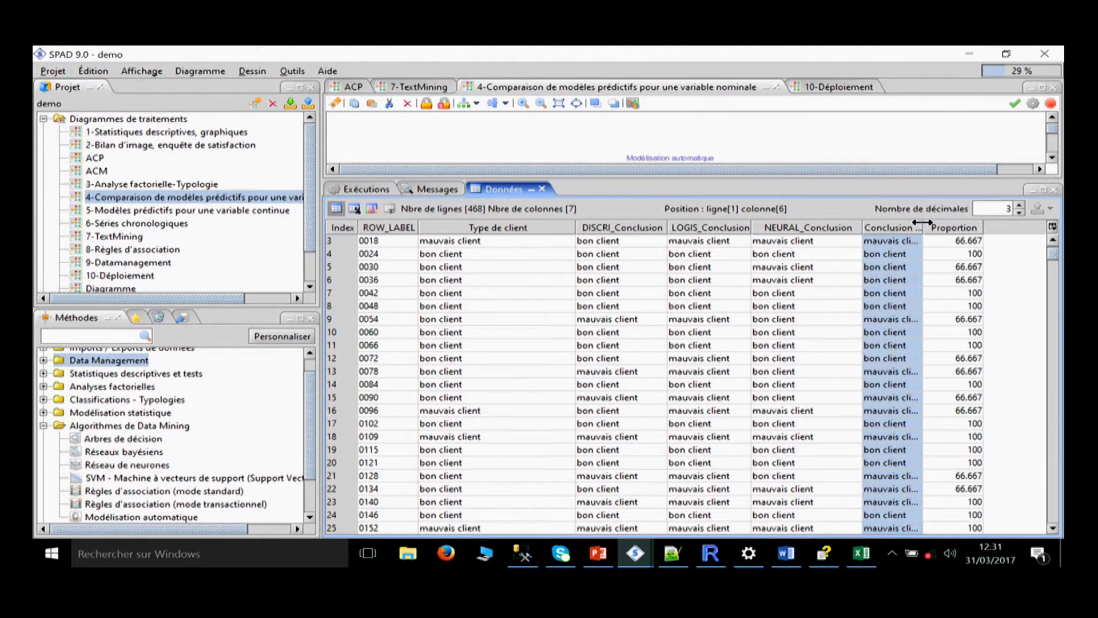
pyautogui.moveTo(922, 222); pyautogui.dragTo(951, 225)
pyautogui.scroll(1, 896, 380)
pyautogui.click(975, 236)
pyautogui.click(917, 242)
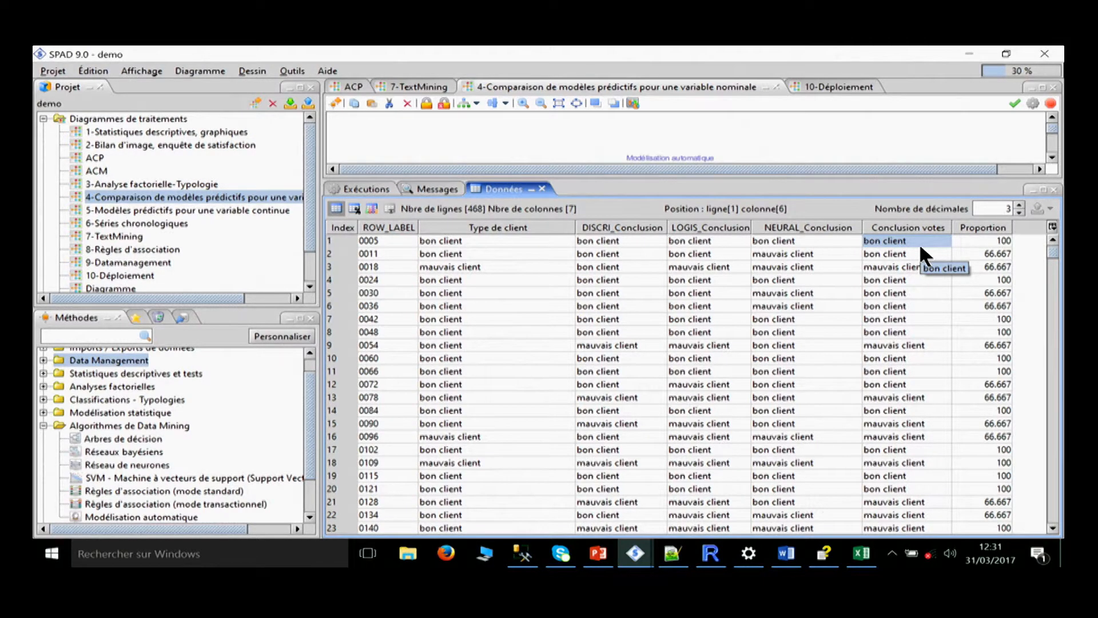
pyautogui.click(995, 240)
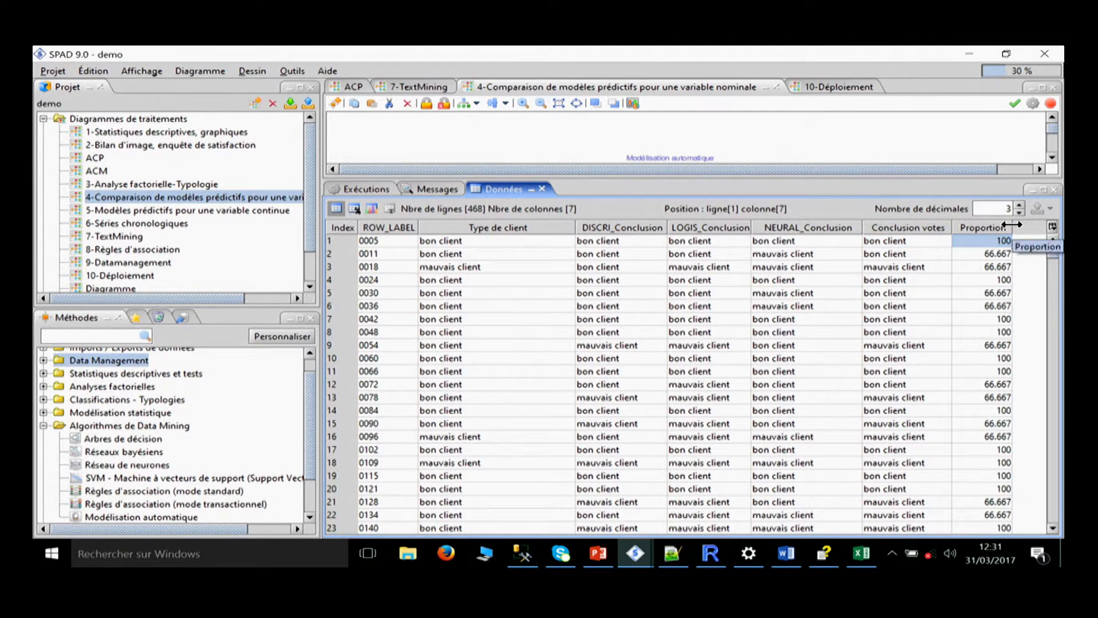
pyautogui.click(920, 253)
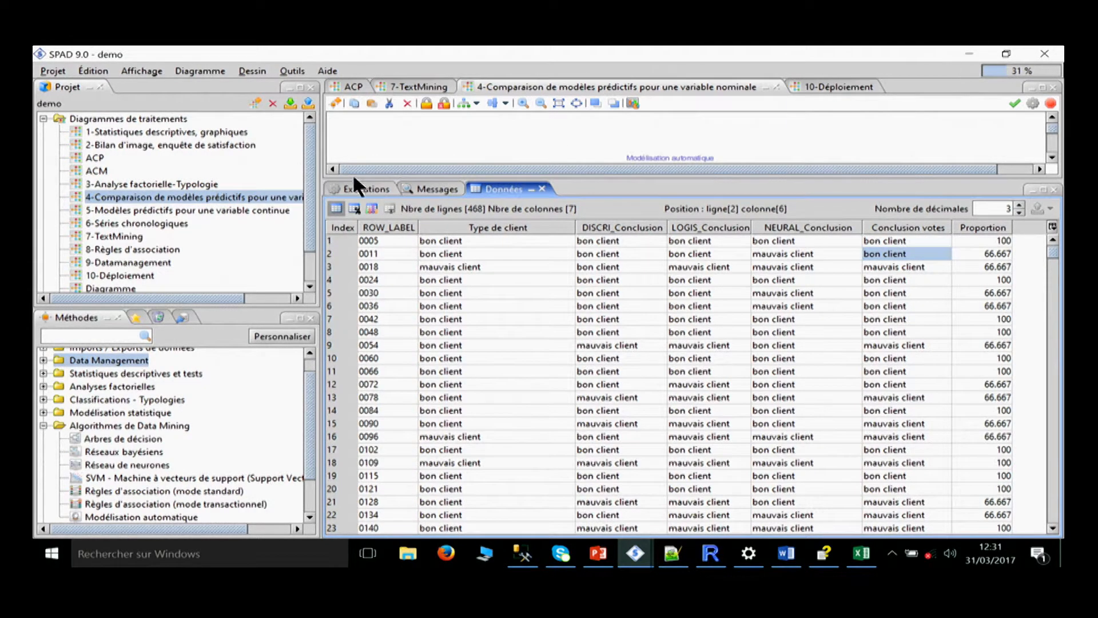
# Shrink the data table to bring the diagram back and show the block of predictive models.
pyautogui.moveTo(392, 177); pyautogui.dragTo(475, 441)
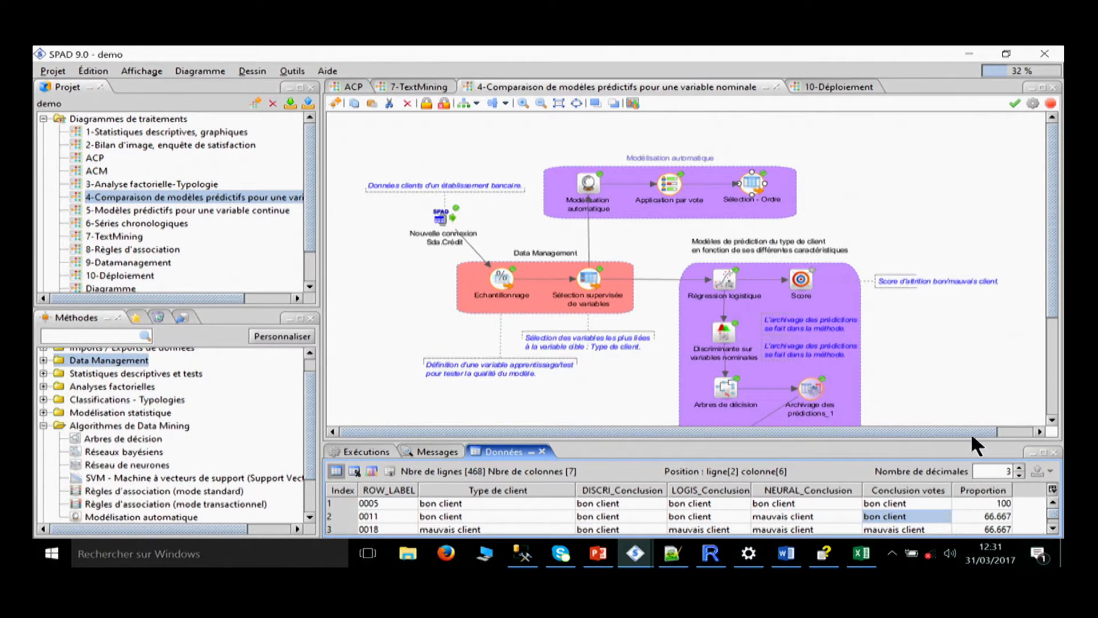
pyautogui.moveTo(946, 393); pyautogui.dragTo(916, 248)
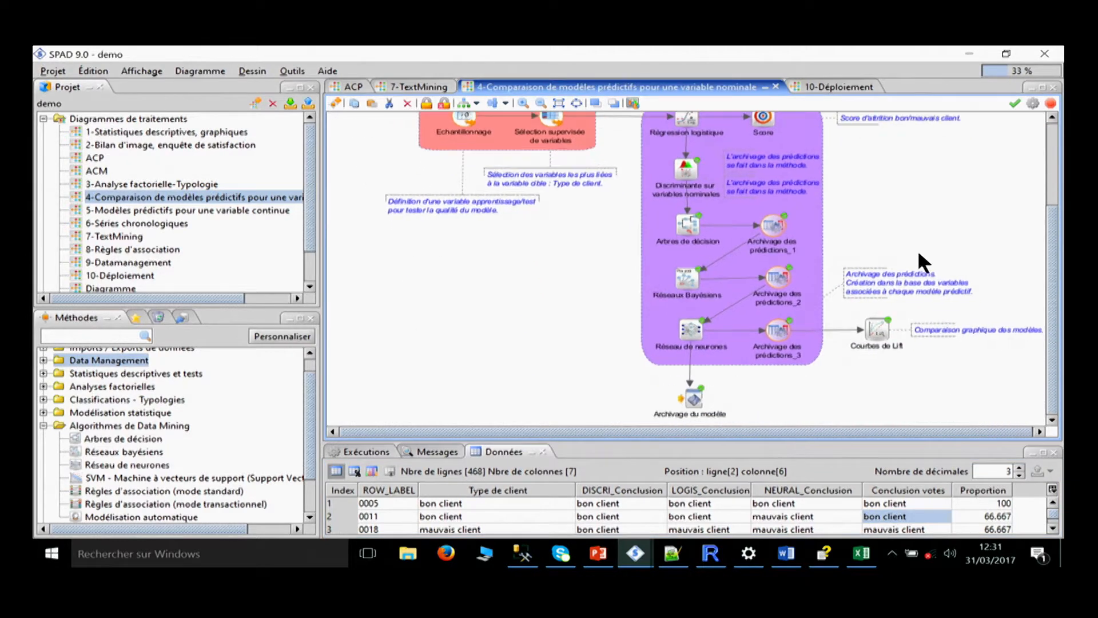
pyautogui.click(942, 246)
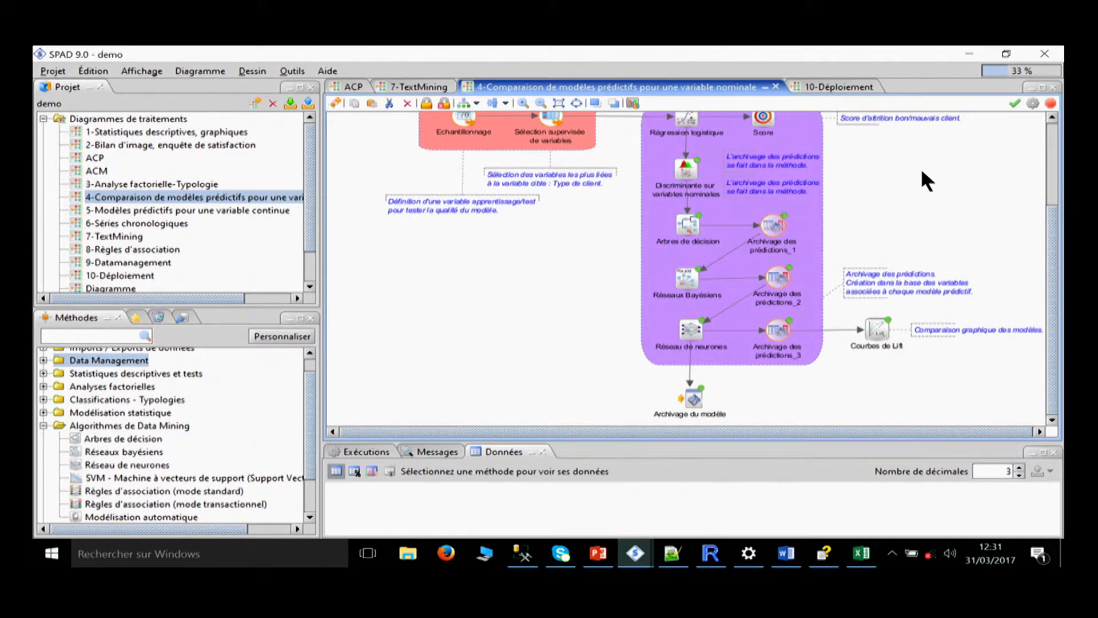
pyautogui.moveTo(920, 166); pyautogui.dragTo(916, 224)
# Request the interactive tree of the Arbres de décision method and close the automatic modelling results window.
pyautogui.click(690, 274)
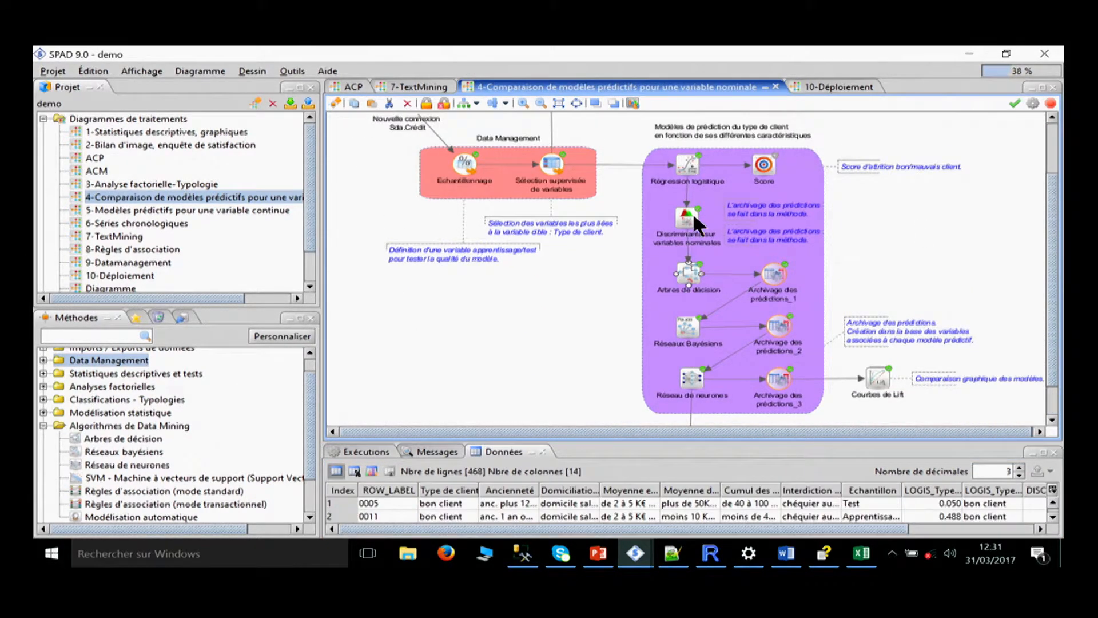
pyautogui.rightClick(690, 272)
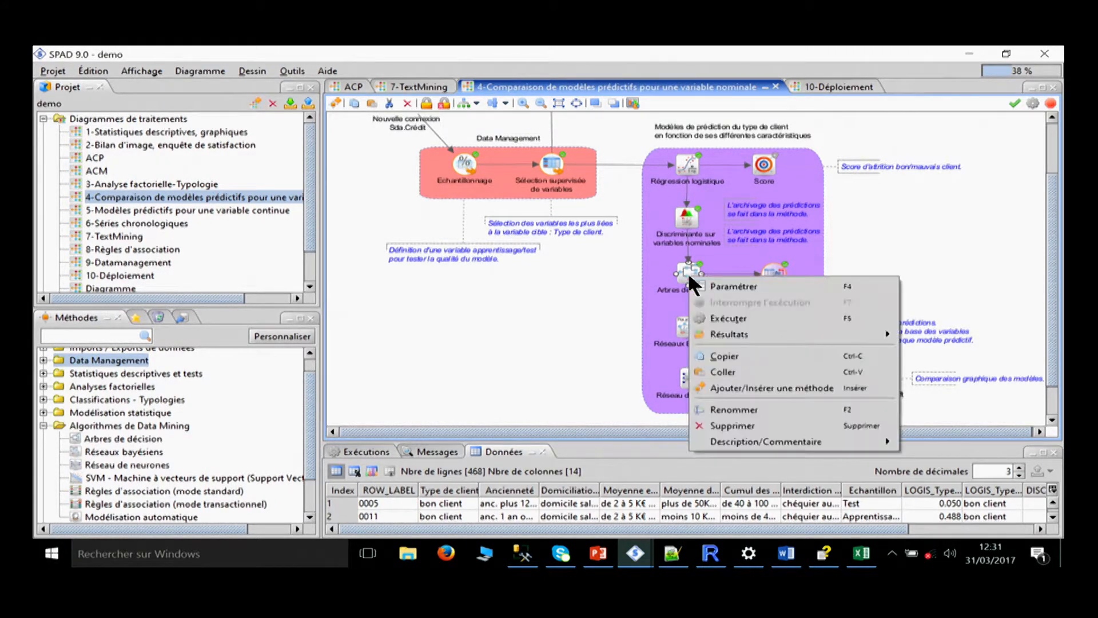
pyautogui.moveTo(783, 334)
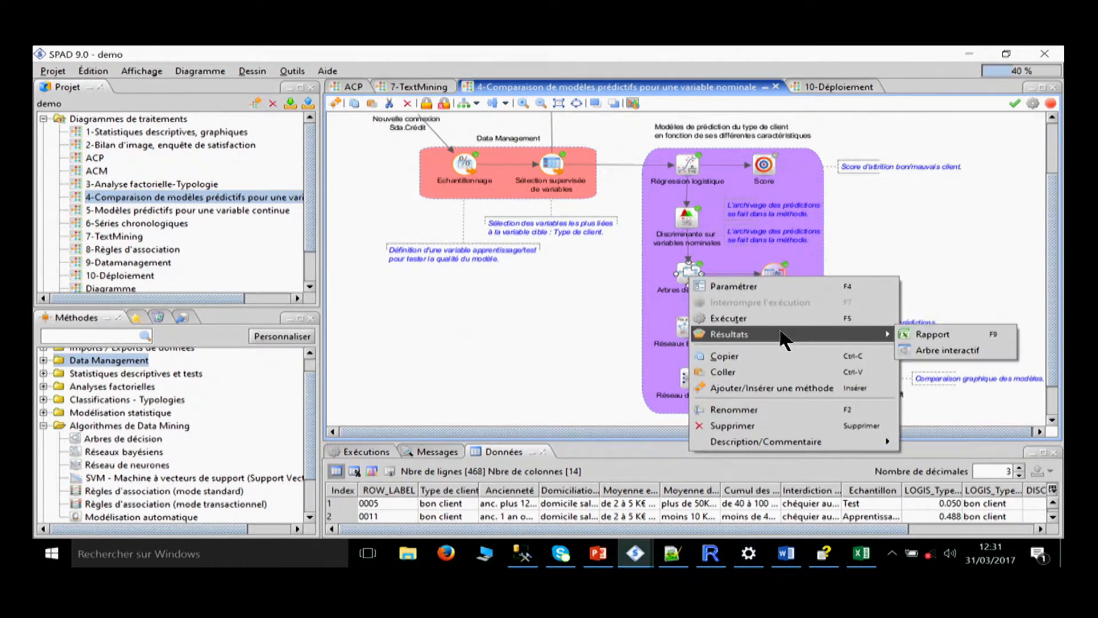
pyautogui.click(938, 351)
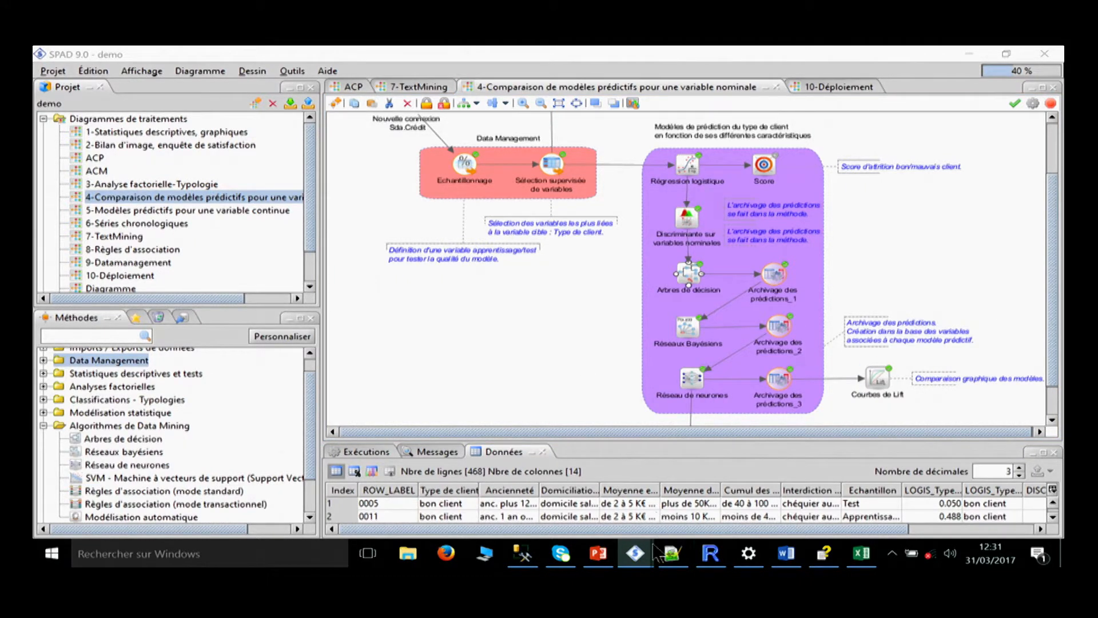
pyautogui.moveTo(635, 553)
pyautogui.click(869, 473)
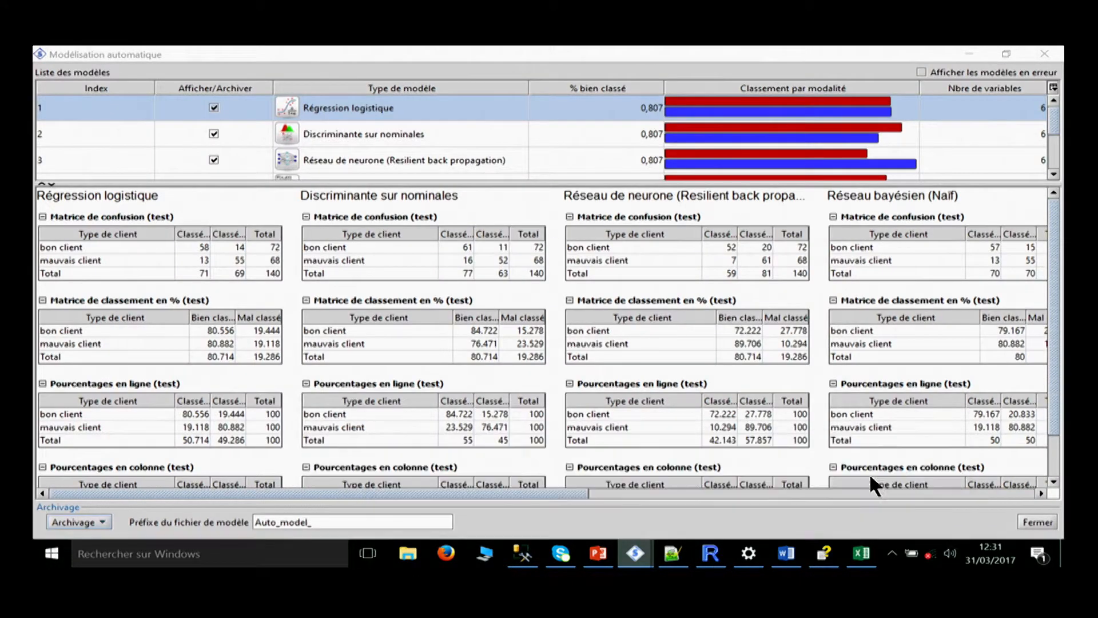
pyautogui.click(1041, 57)
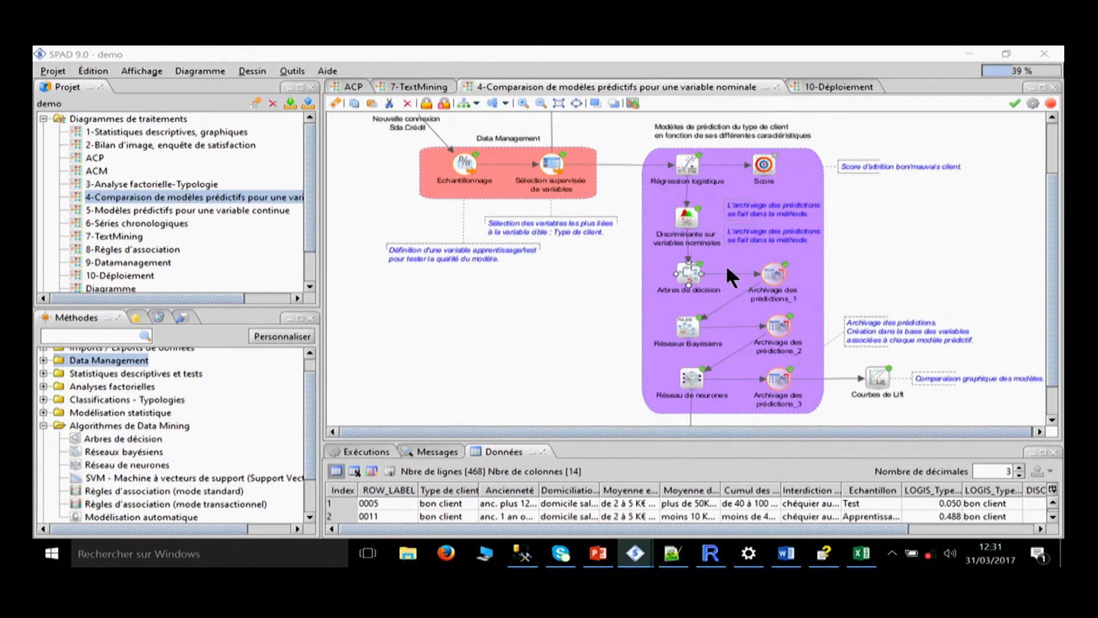
# Open the interactive tree of the Arbres de décision method in the graph window and remove its Vue aérienne overview.
pyautogui.rightClick(688, 268)
pyautogui.moveTo(721, 329)
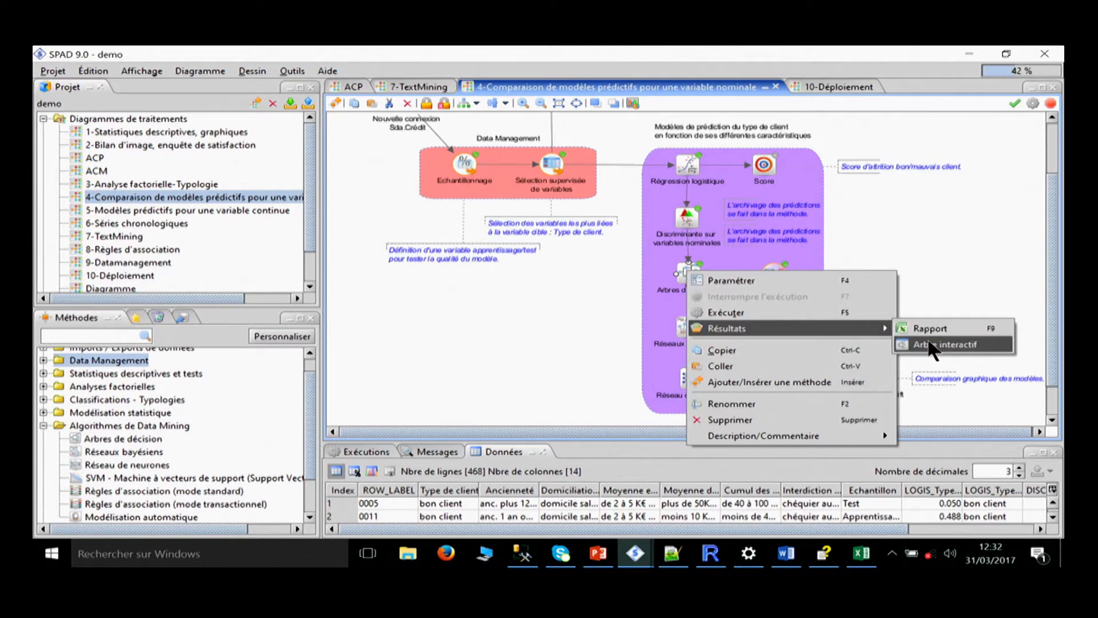
pyautogui.click(932, 344)
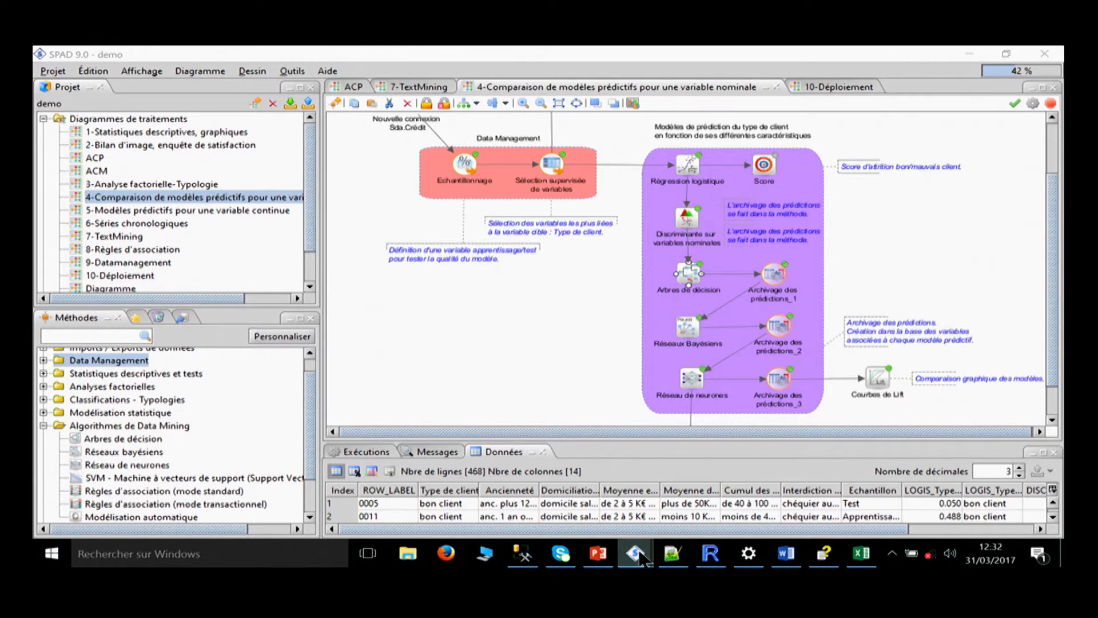
pyautogui.moveTo(634, 553)
pyautogui.click(800, 487)
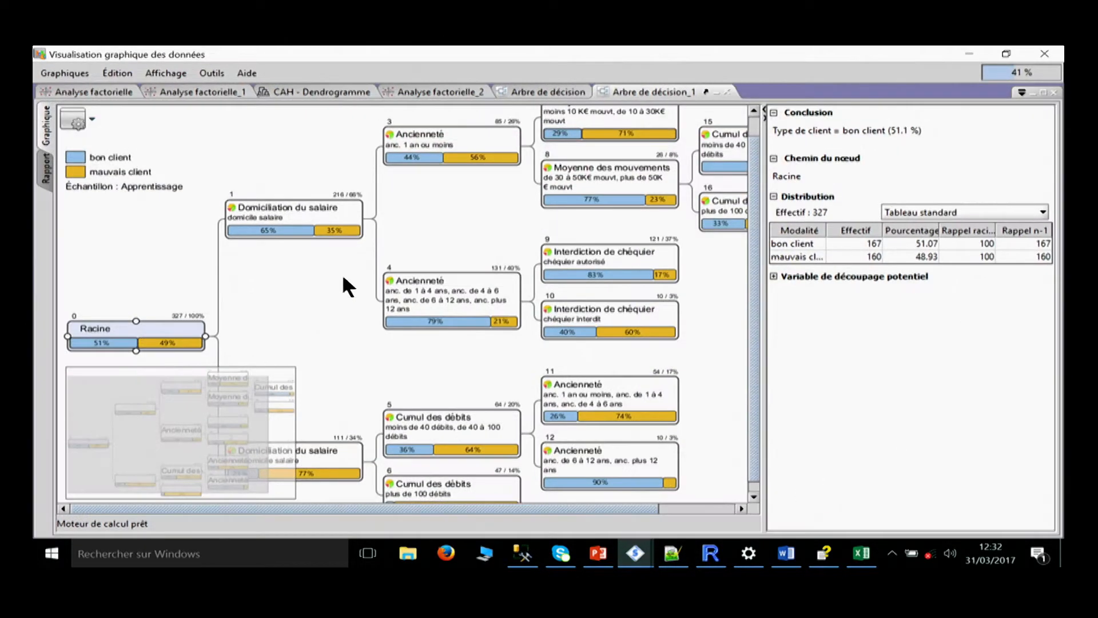
pyautogui.click(209, 411)
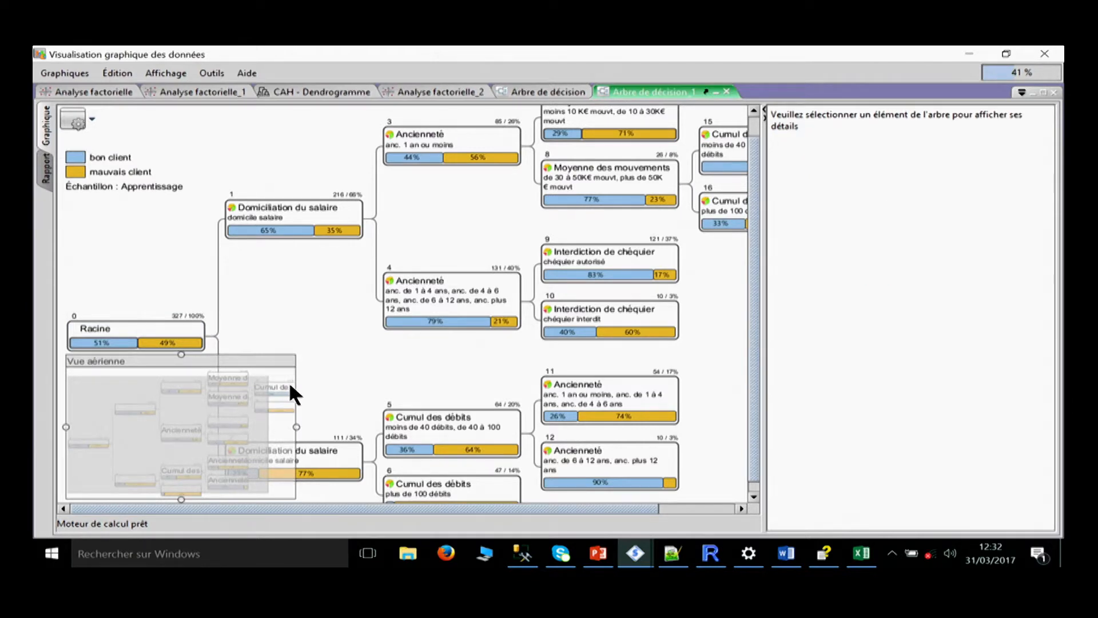
pyautogui.press('Delete')
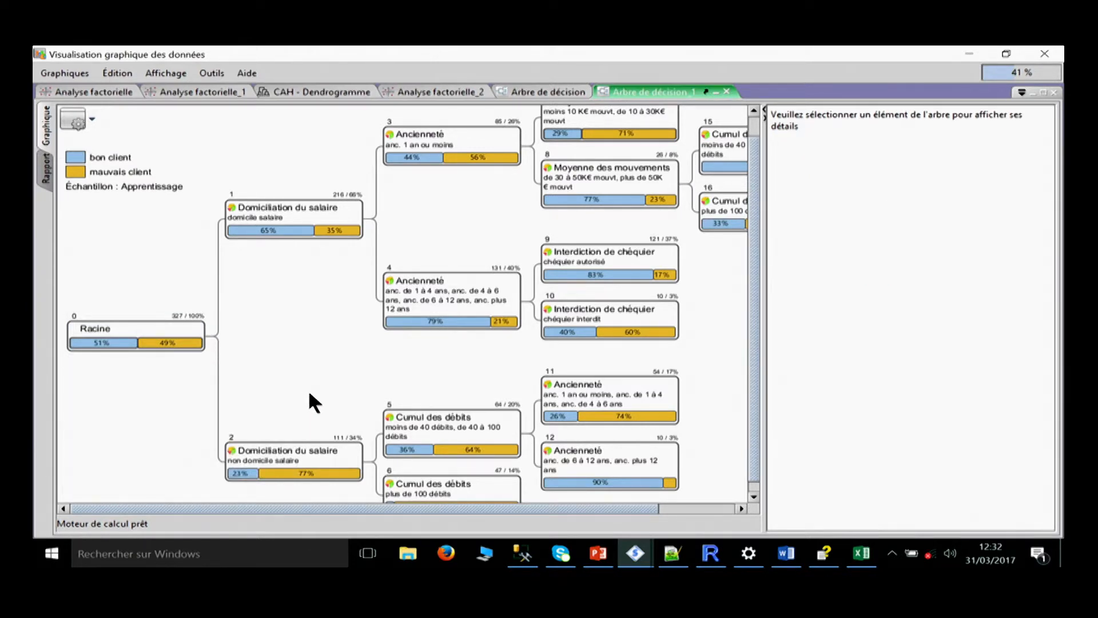
# Examine the details of the root, both Domiciliation du salaire nodes and the Ancienneté nodes under domicile salaire.
pyautogui.click(110, 327)
pyautogui.click(304, 211)
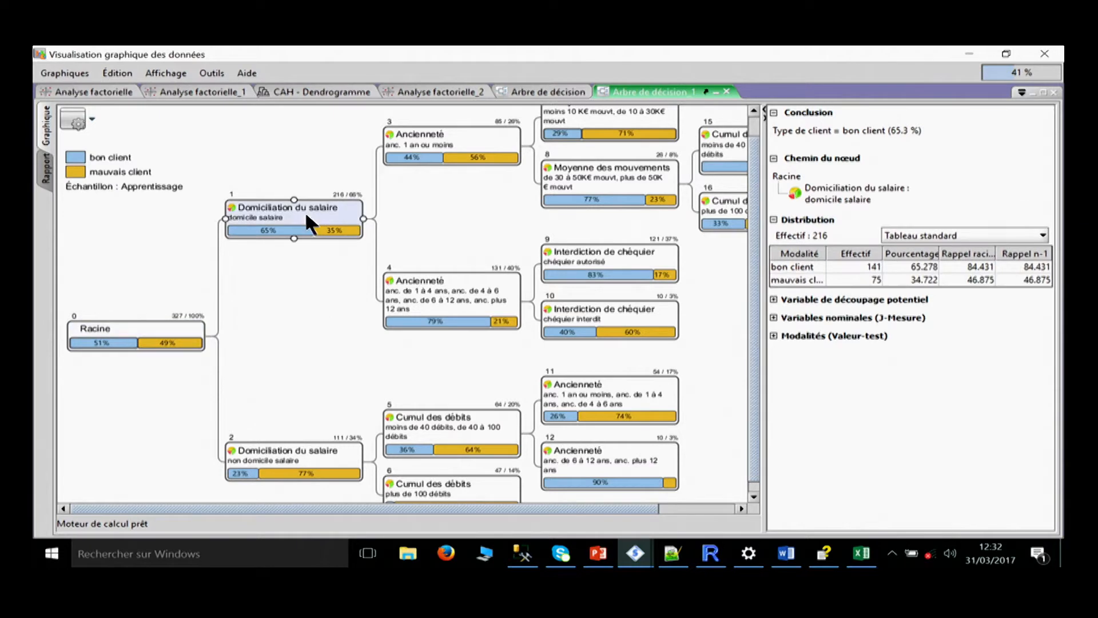
pyautogui.click(315, 458)
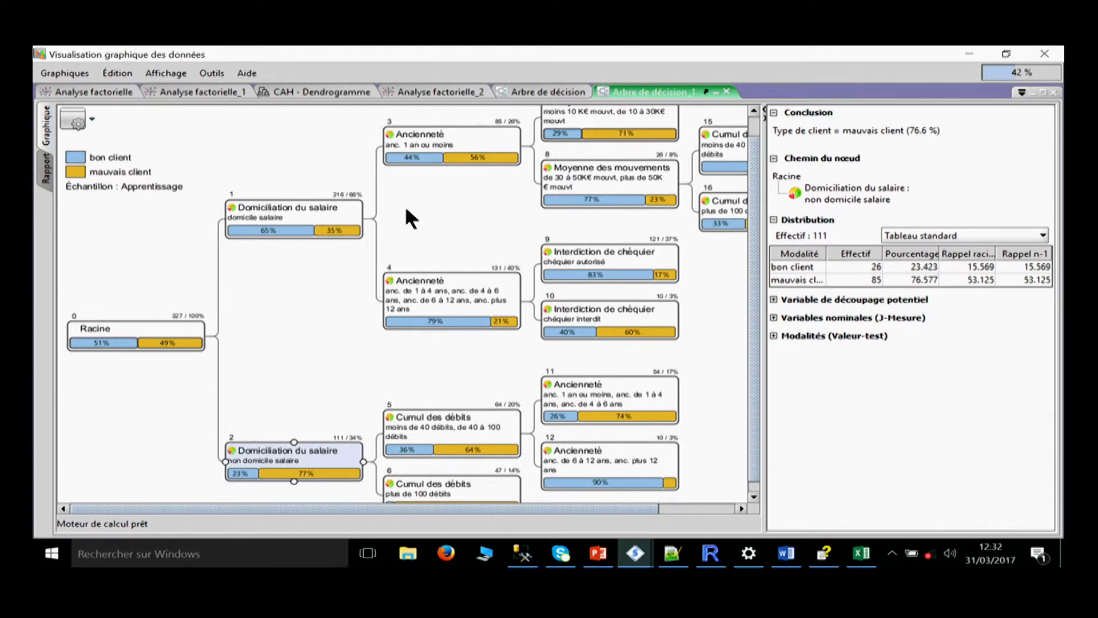
pyautogui.click(433, 282)
pyautogui.click(636, 252)
pyautogui.click(437, 296)
pyautogui.click(444, 134)
pyautogui.click(312, 227)
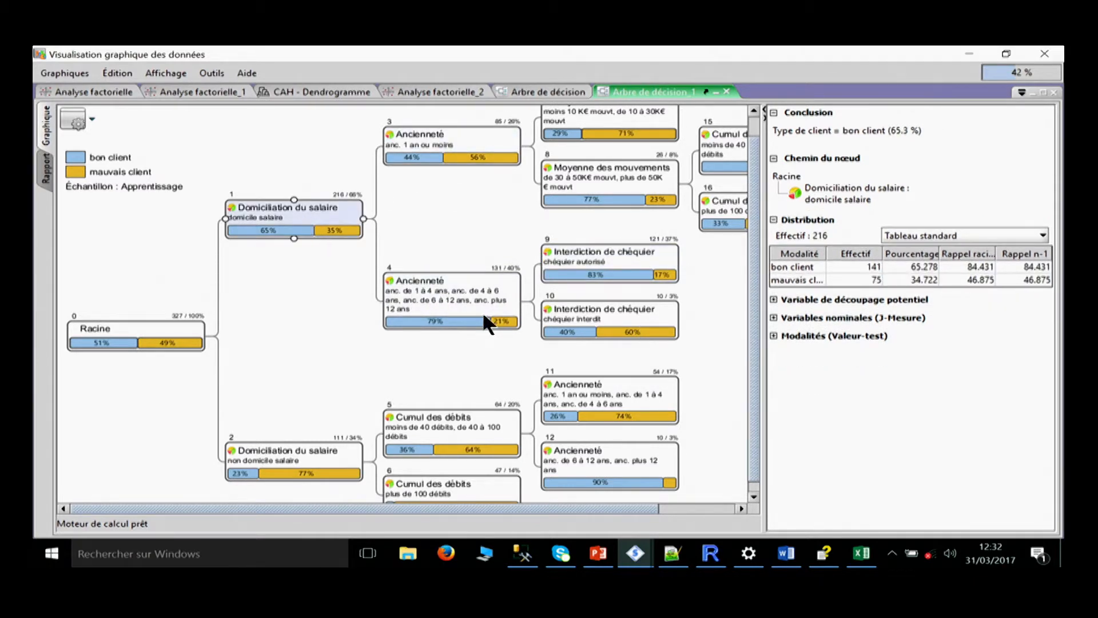
# Compare the paths and distributions of node 4 and the deeper Moyenne des mouvements, Interdiction de chéquier and Cumul des débits nodes.
pyautogui.click(482, 311)
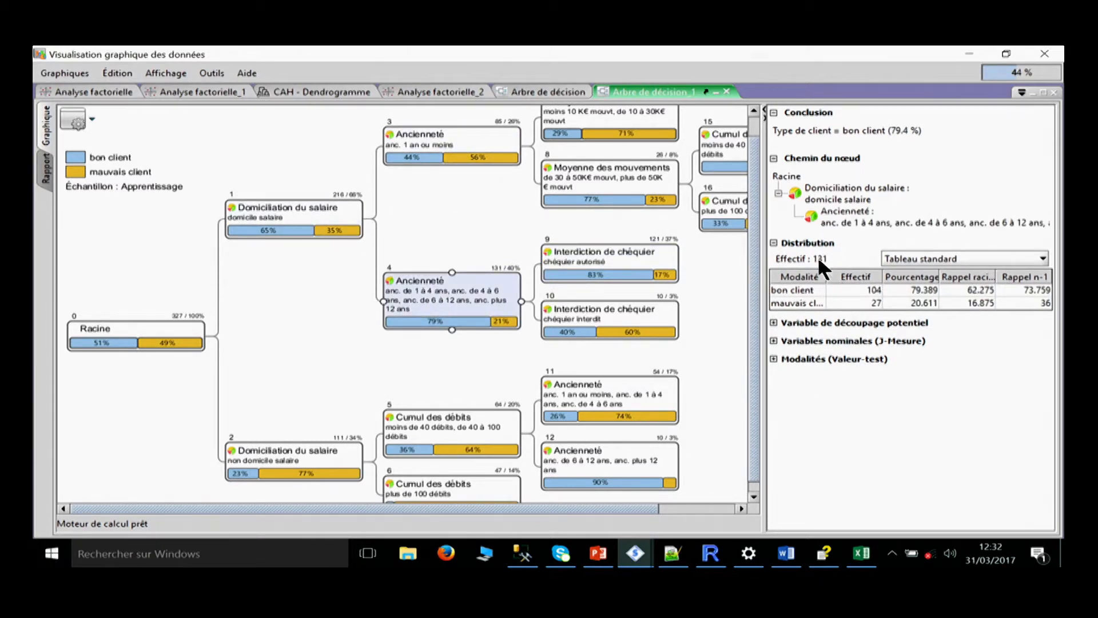
pyautogui.click(624, 191)
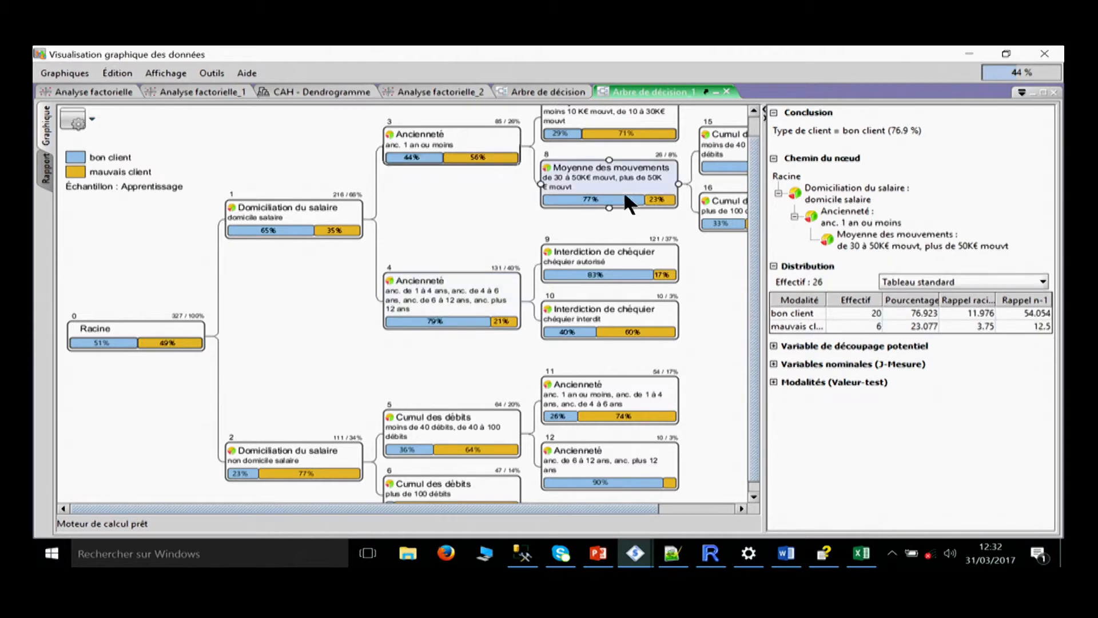
pyautogui.click(626, 269)
pyautogui.click(621, 314)
pyautogui.click(703, 220)
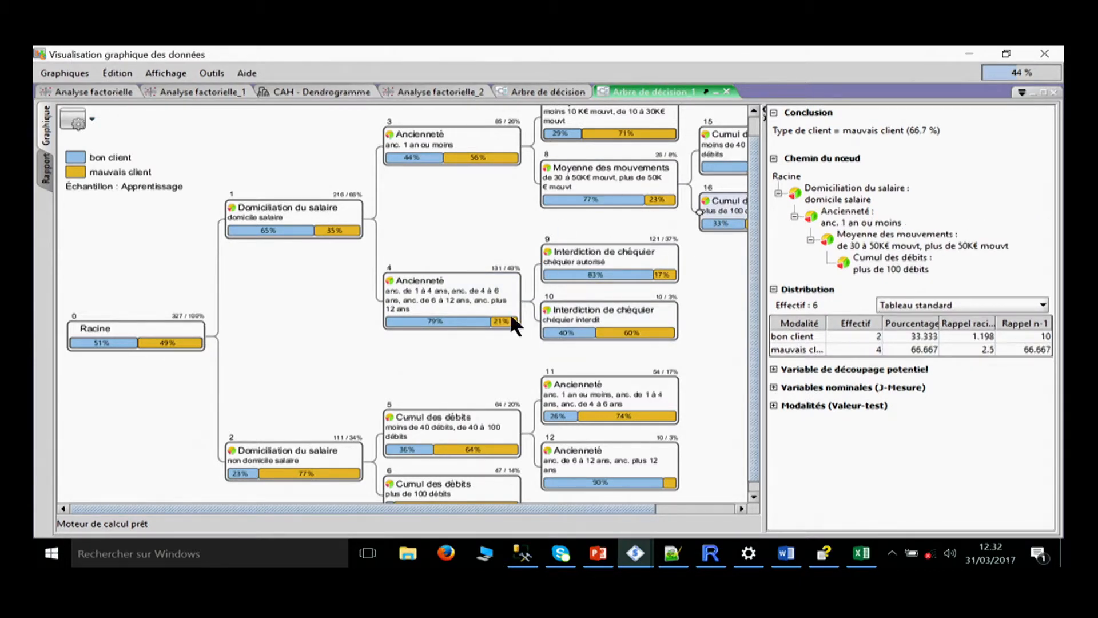
pyautogui.click(594, 314)
# Prune the branches below Ancienneté node 4, which groups clients of one year and more.
pyautogui.click(446, 290)
pyautogui.rightClick(456, 295)
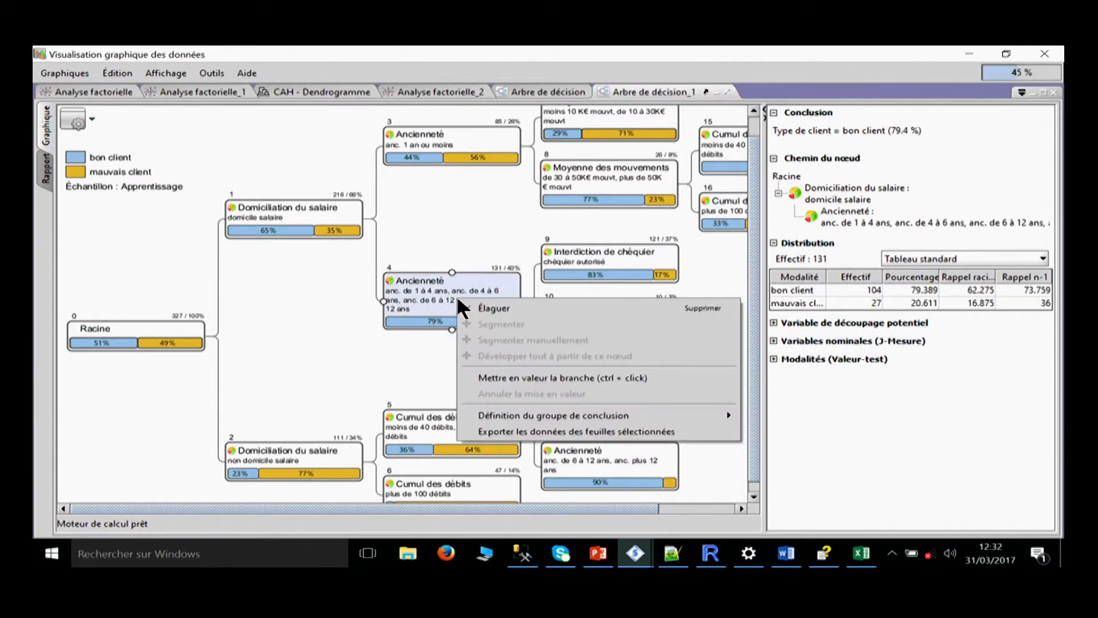
pyautogui.click(472, 307)
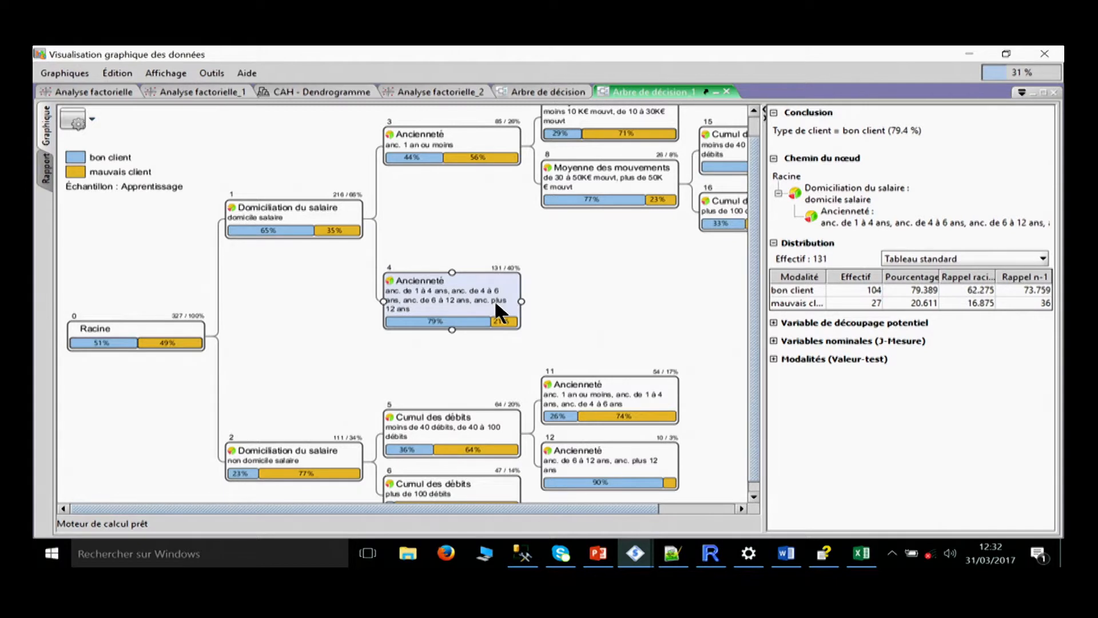
# Look through the tree's display options and view the report comparing the pruned tree with the reference model.
pyautogui.click(92, 121)
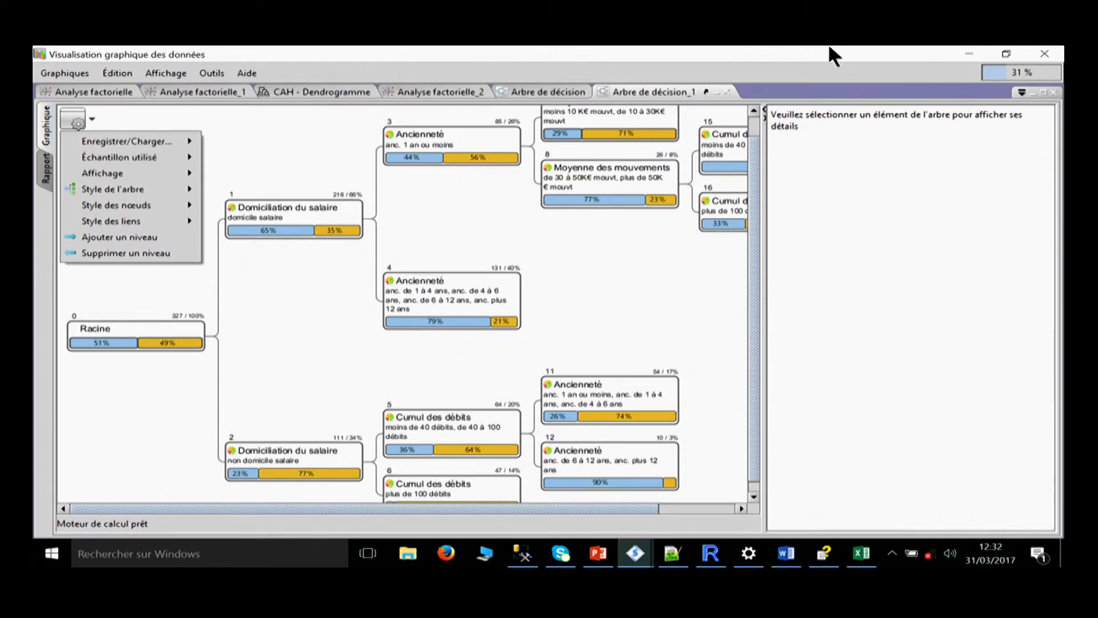
pyautogui.click(312, 354)
pyautogui.click(48, 169)
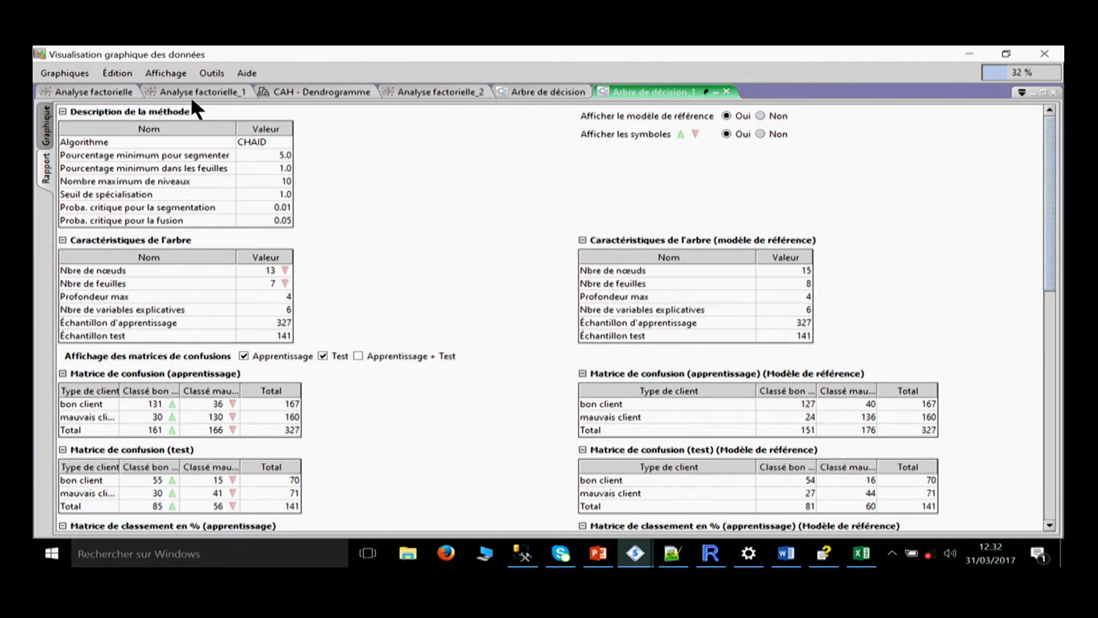
pyautogui.click(47, 125)
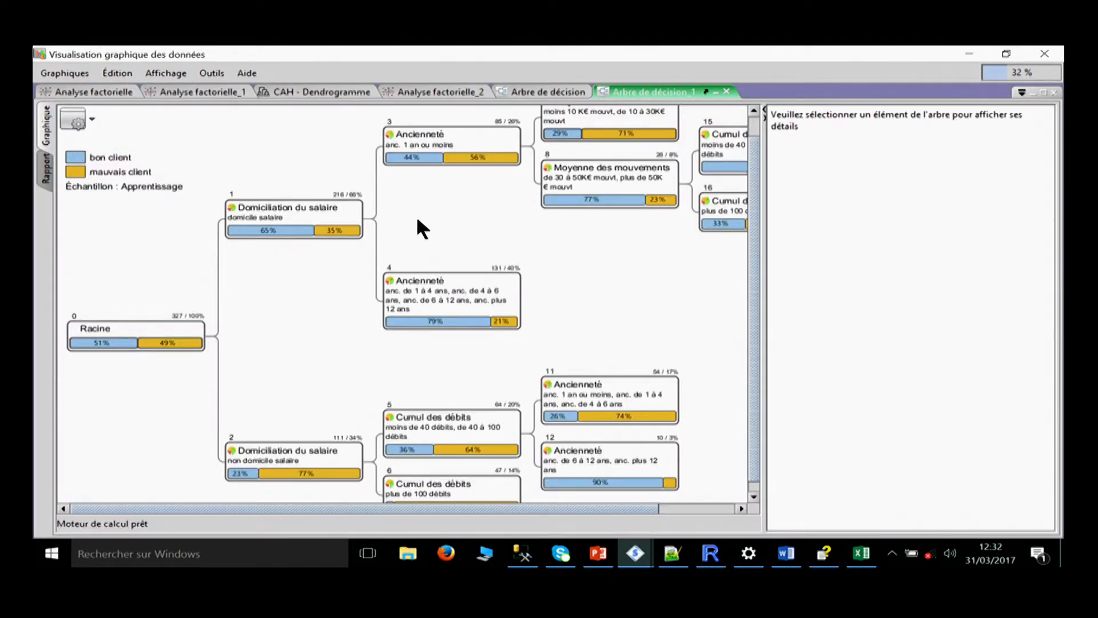
# Check the pruned Ancienneté node 4, and compare the report's confusion and classification matrices with those of the reference model.
pyautogui.click(441, 279)
pyautogui.rightClick(440, 280)
pyautogui.click(51, 172)
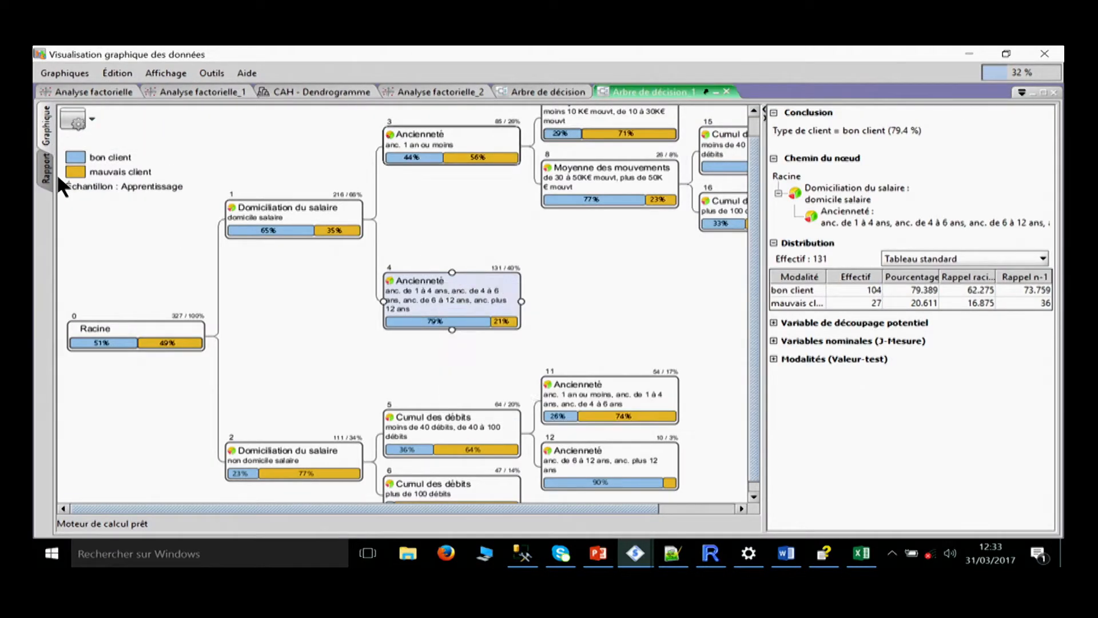
pyautogui.click(50, 173)
pyautogui.scroll(-2, 252, 397)
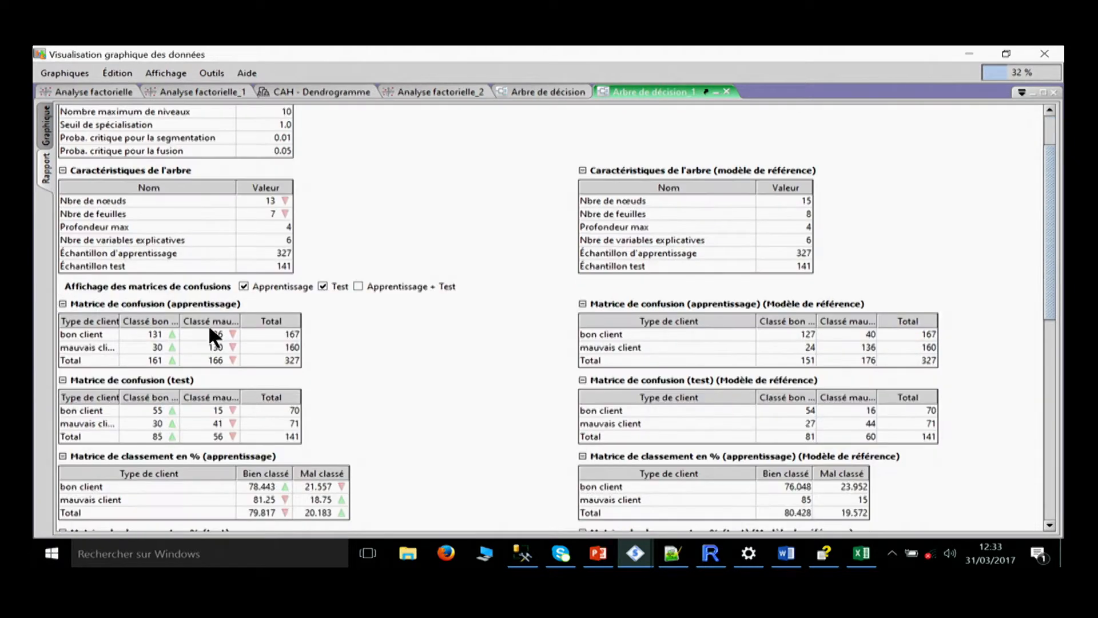
pyautogui.scroll(-1, 553, 449)
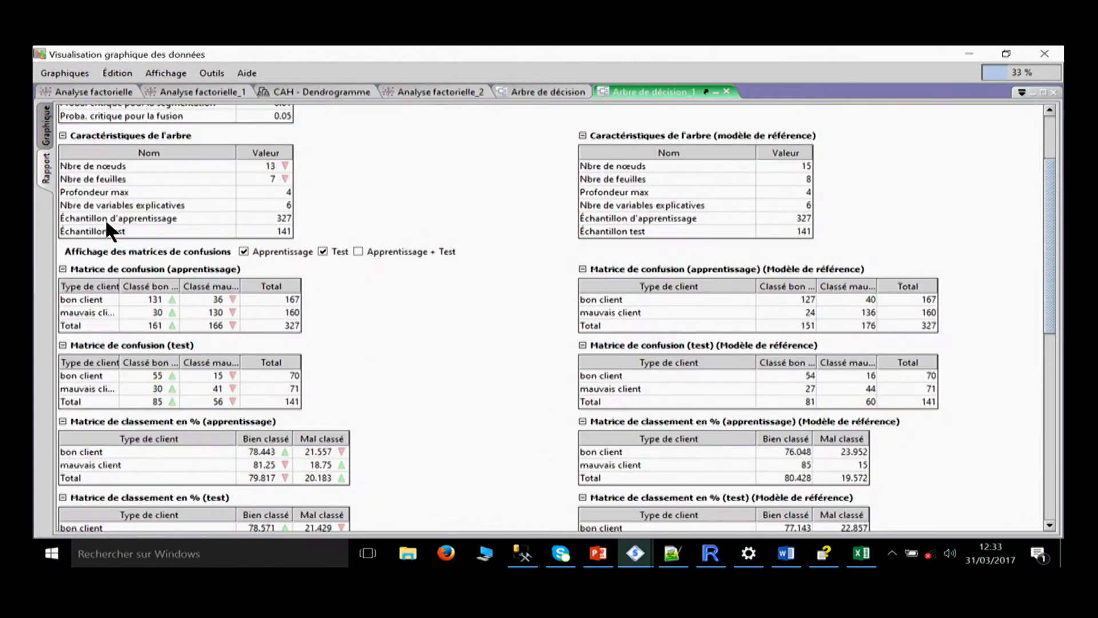
# Return to the tree graph and view the manual segmentation choices for Ancienneté node 4, leaving without splitting it.
pyautogui.click(50, 144)
pyautogui.click(492, 290)
pyautogui.rightClick(492, 290)
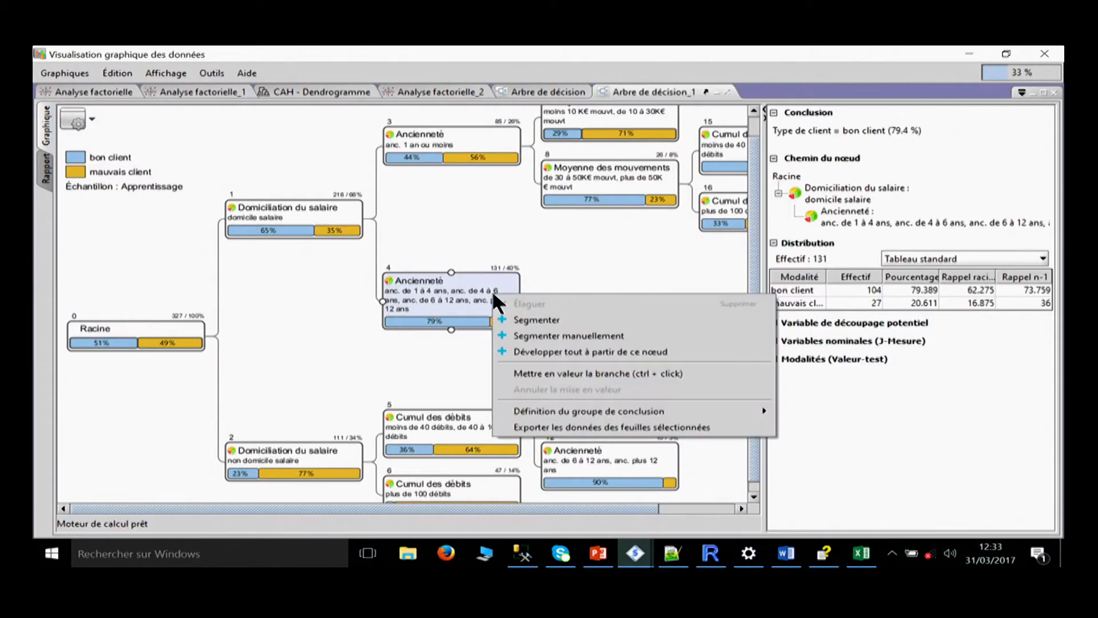
pyautogui.click(523, 338)
pyautogui.click(840, 73)
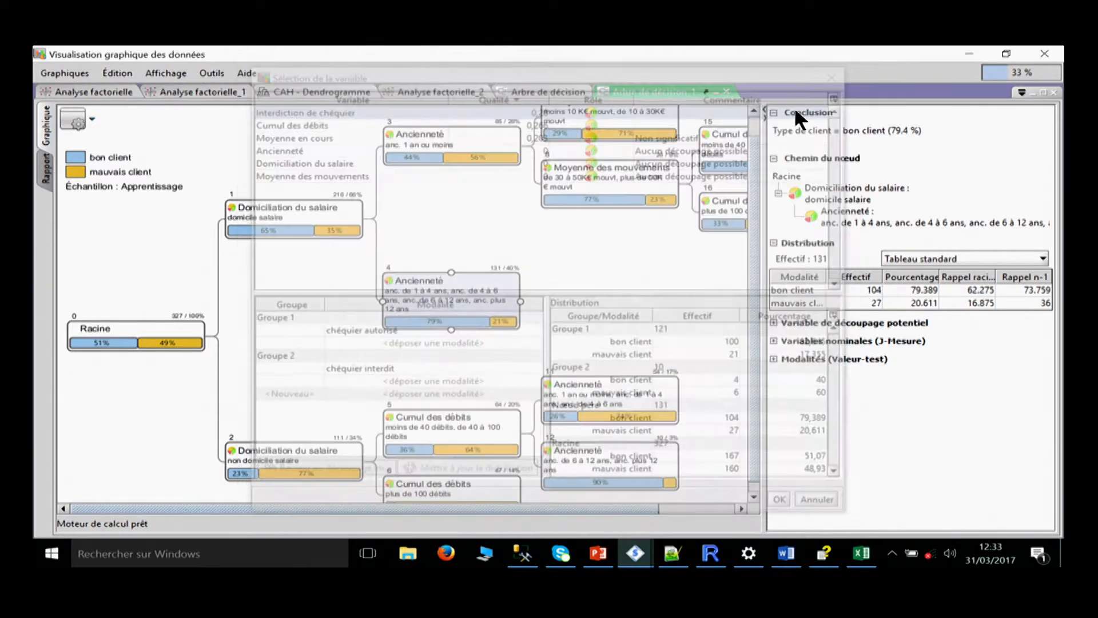
# Segment Ancienneté node 4 automatically and review the updated tree report against the reference model.
pyautogui.rightClick(468, 286)
pyautogui.click(488, 314)
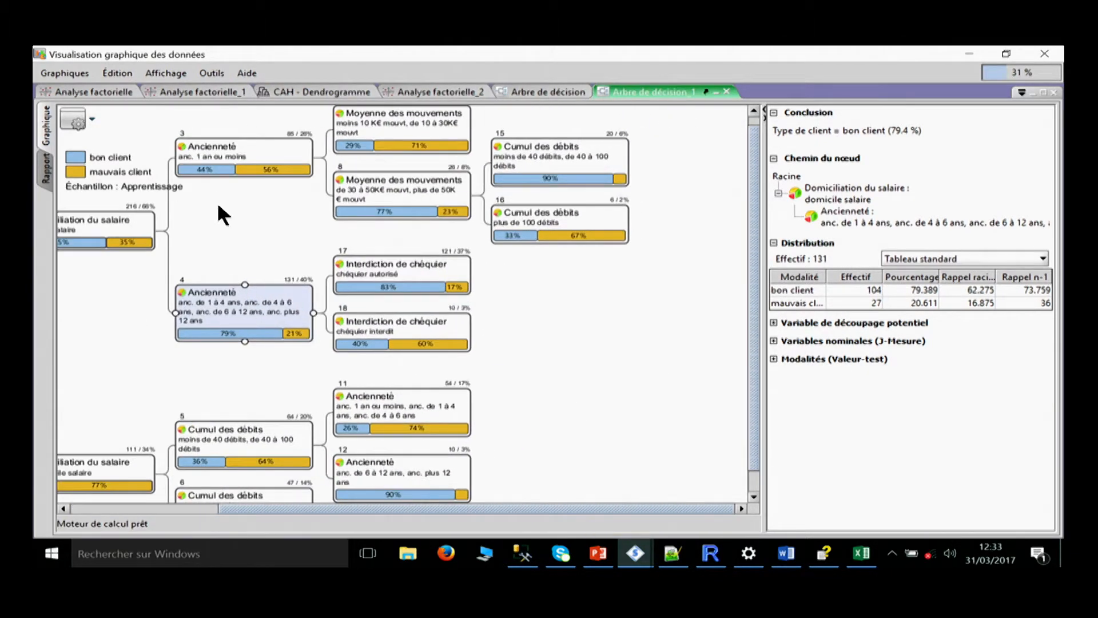
pyautogui.click(47, 172)
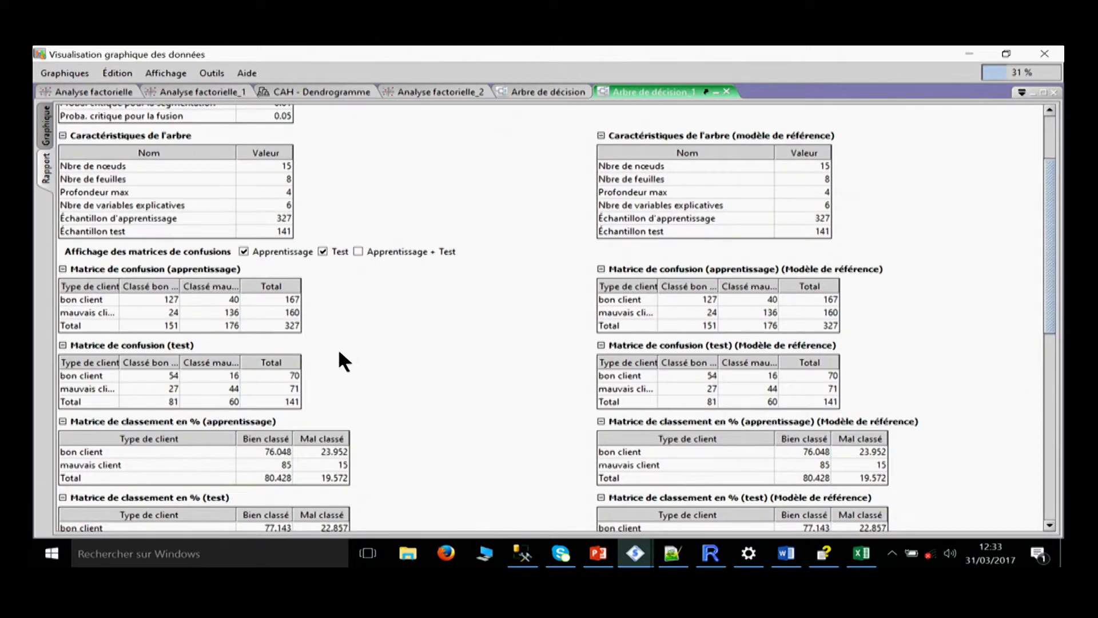
pyautogui.scroll(-3, 213, 440)
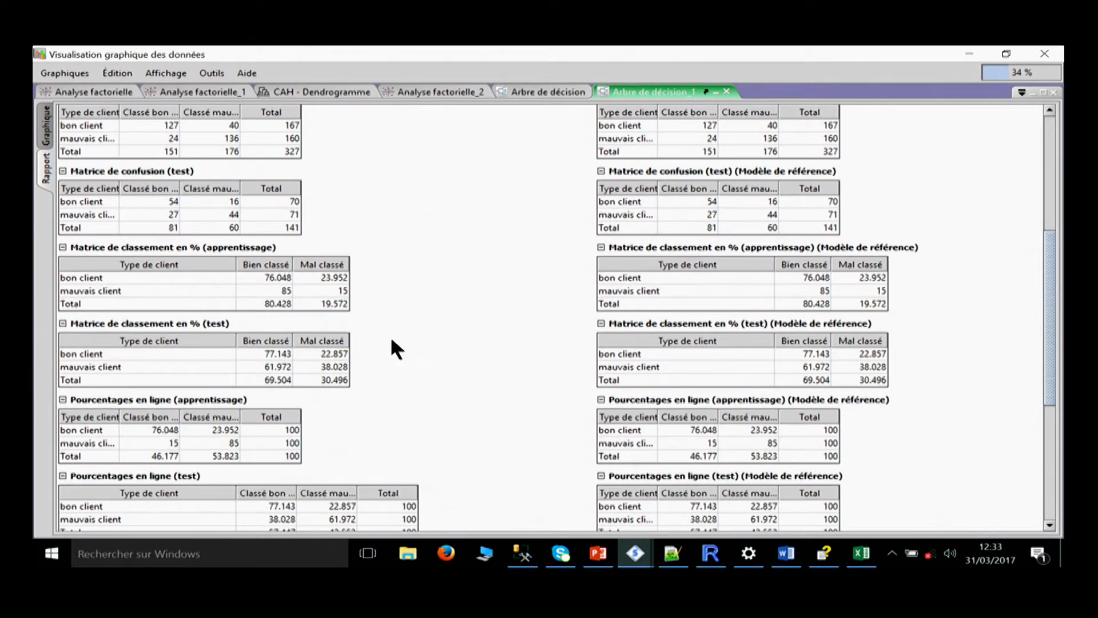
pyautogui.scroll(5, 255, 289)
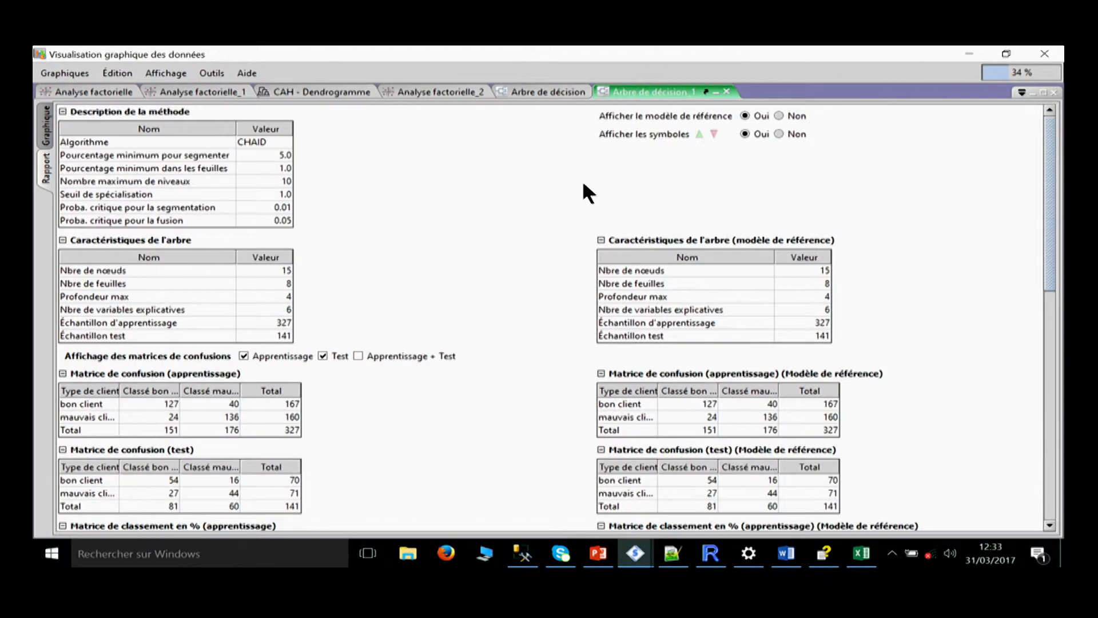
# Return to the diagram and open the results graph of the Courbes de Lift method comparing the predictive models.
pyautogui.click(979, 53)
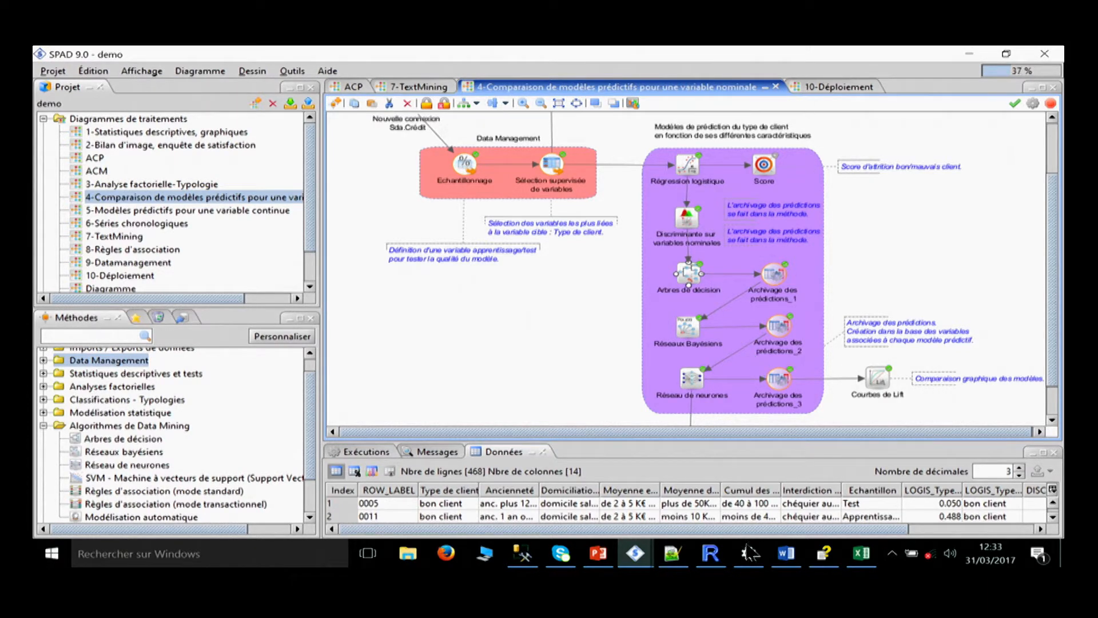
pyautogui.click(879, 375)
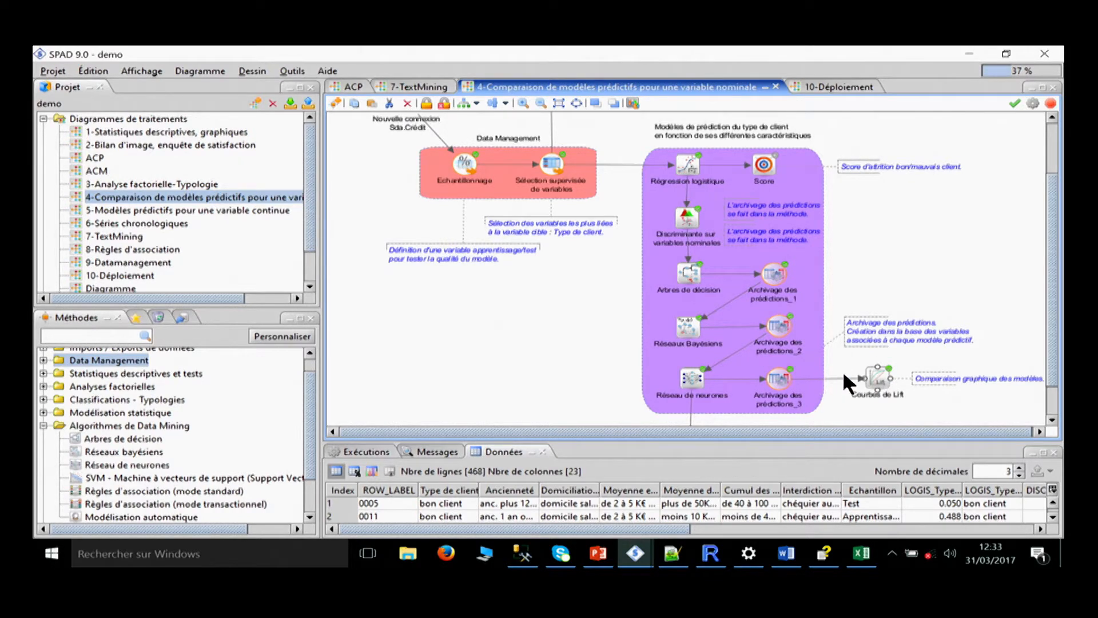
pyautogui.rightClick(880, 370)
pyautogui.moveTo(897, 431)
pyautogui.click(804, 429)
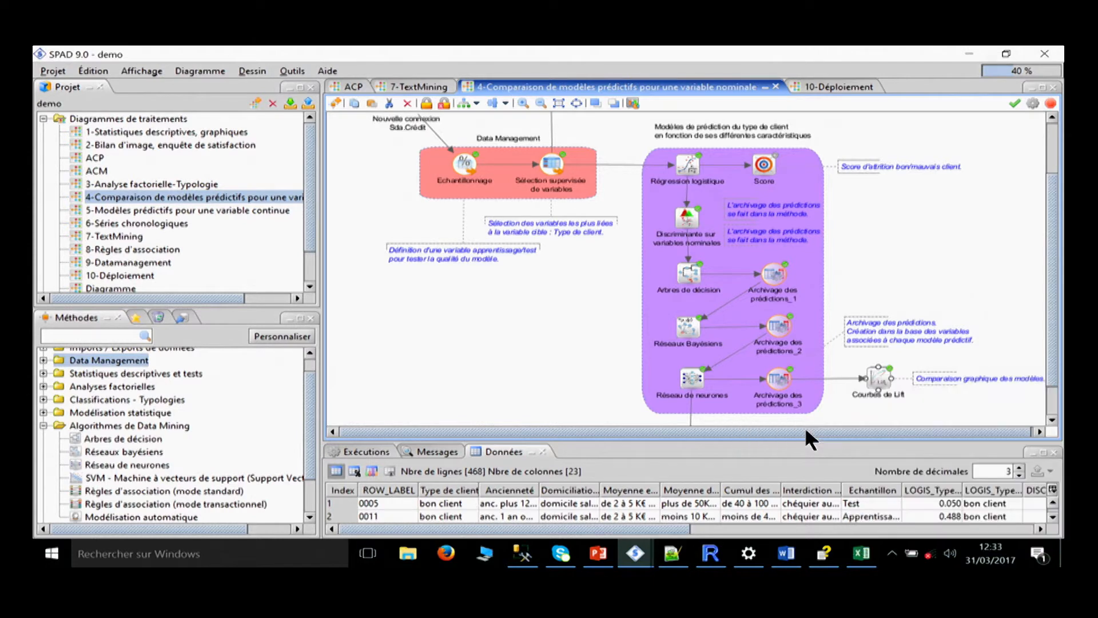
pyautogui.click(143, 108)
pyautogui.moveTo(635, 553)
pyautogui.click(790, 475)
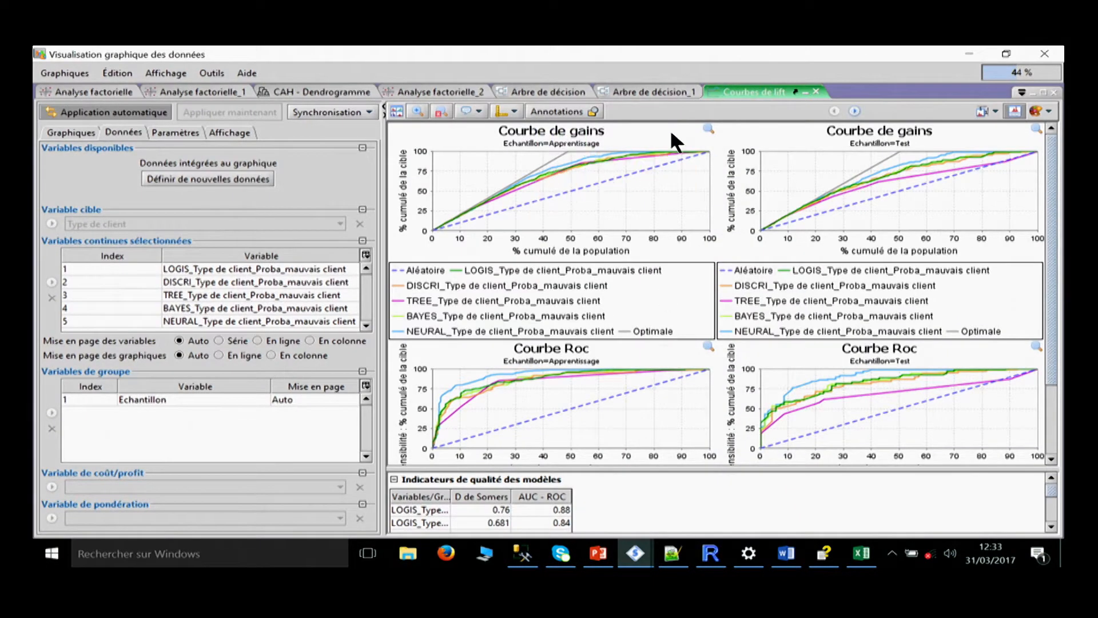
# Enlarge the Courbe de gains chart for the Apprentissage sample and compare the models' curves.
pyautogui.click(708, 128)
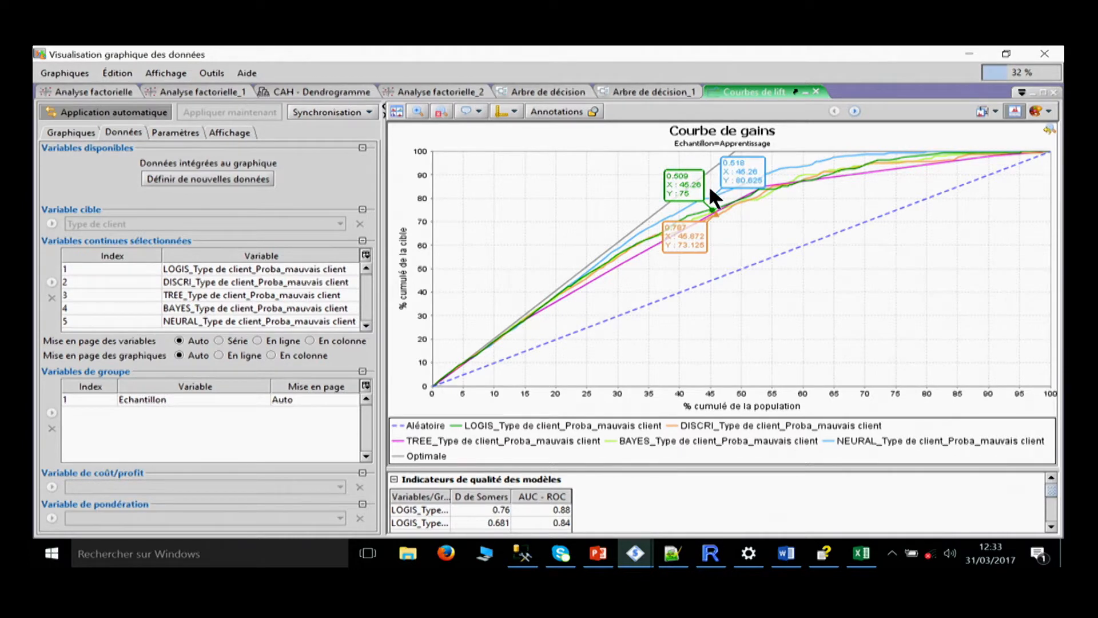
# Close all open graphs, discarding the changes to the factorial analyses and the CAH dendrogram but saving the modified decision tree.
pyautogui.click(1052, 92)
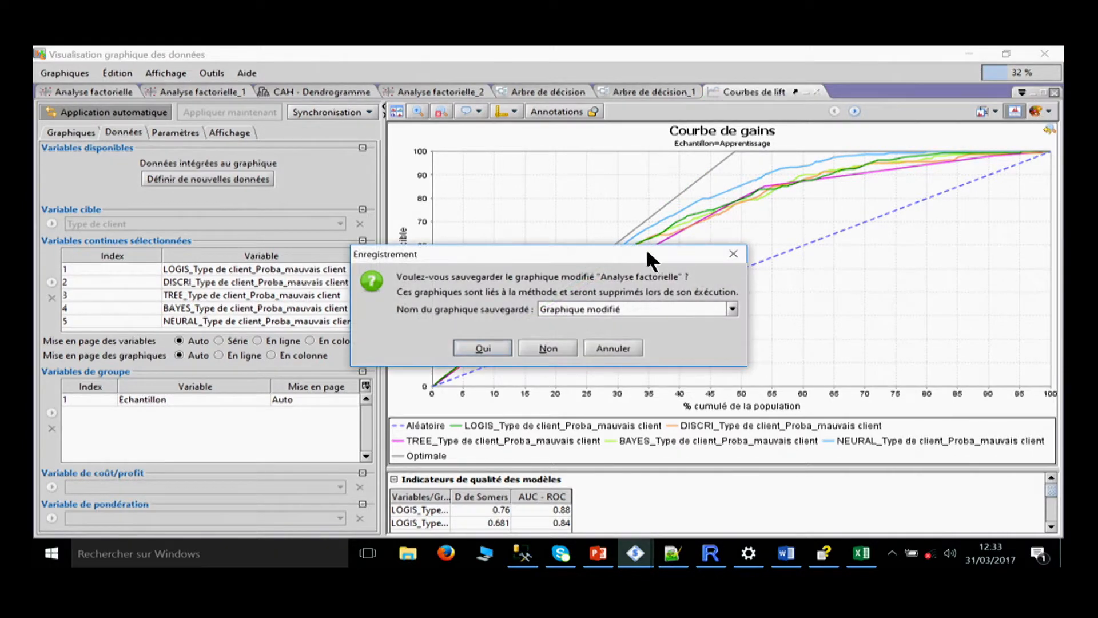
pyautogui.click(561, 343)
pyautogui.click(568, 345)
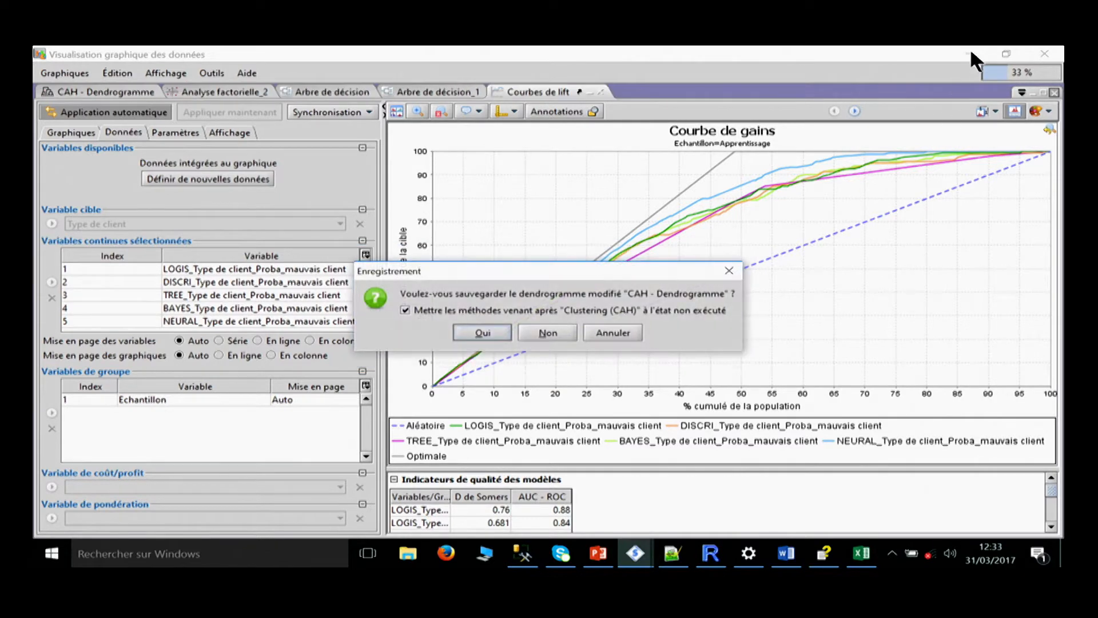
pyautogui.click(547, 333)
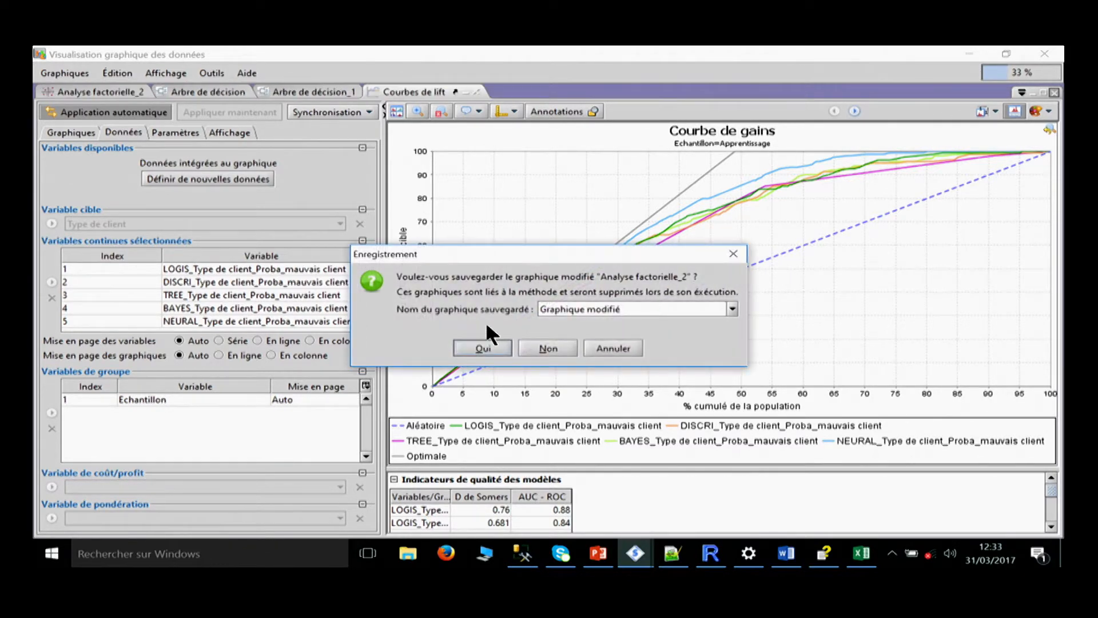
pyautogui.click(558, 342)
pyautogui.click(509, 332)
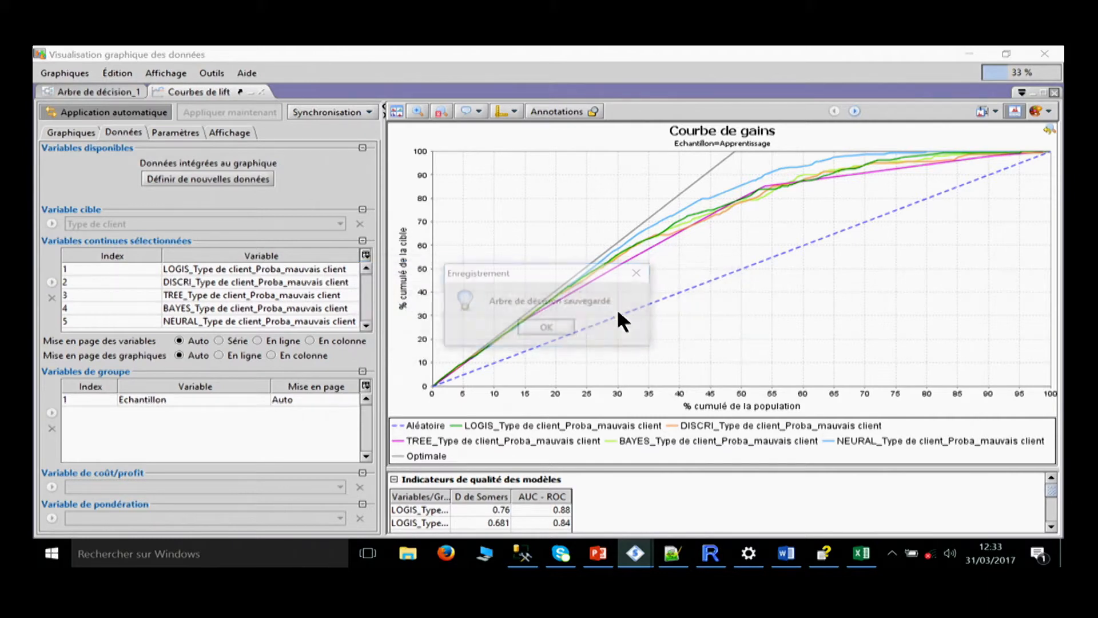
pyautogui.click(536, 330)
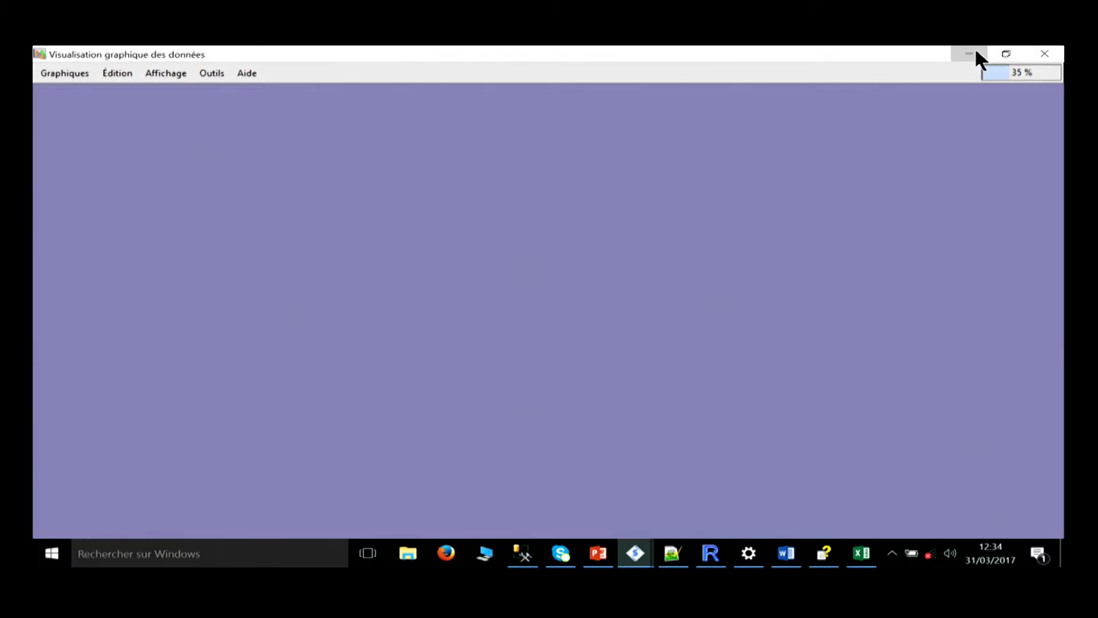
# Return to the demo project and open the 7-TextMining diagram.
pyautogui.click(969, 53)
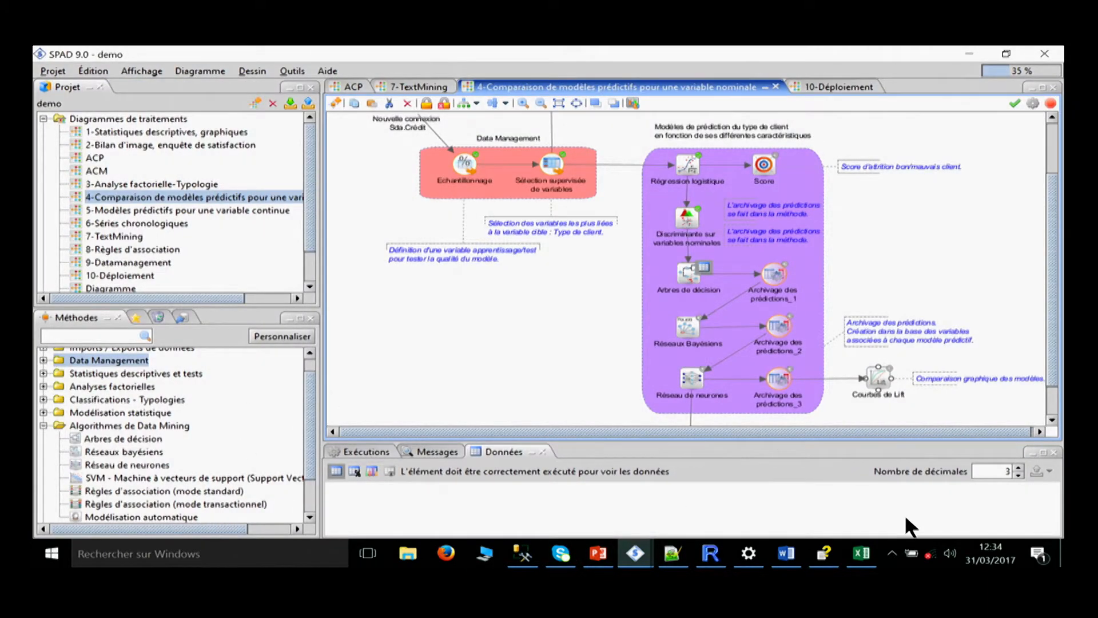
pyautogui.click(112, 225)
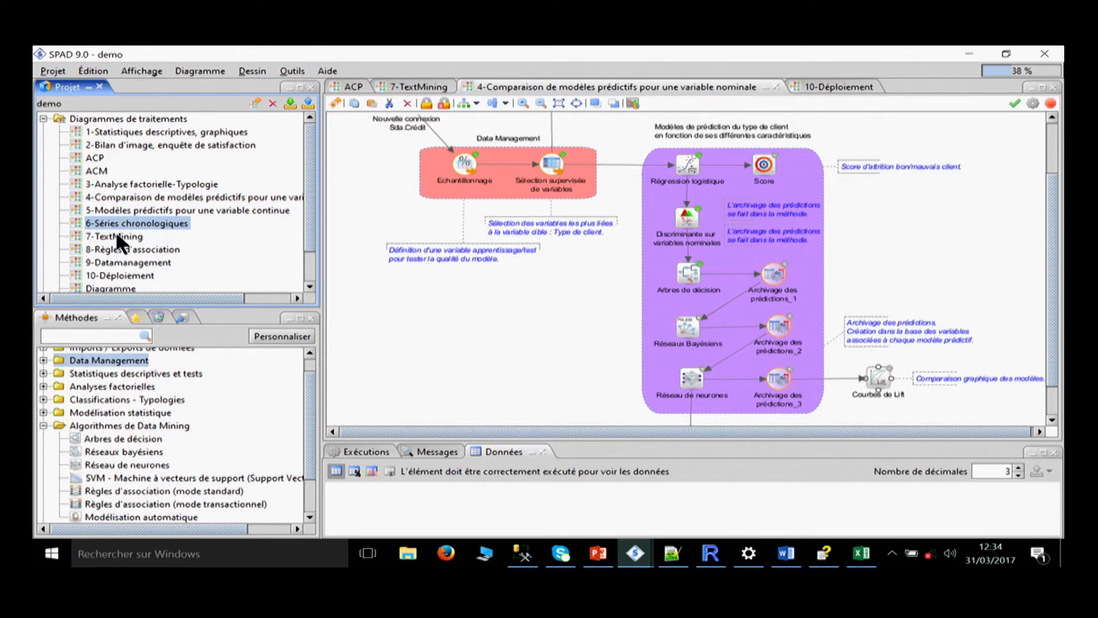
pyautogui.click(116, 237)
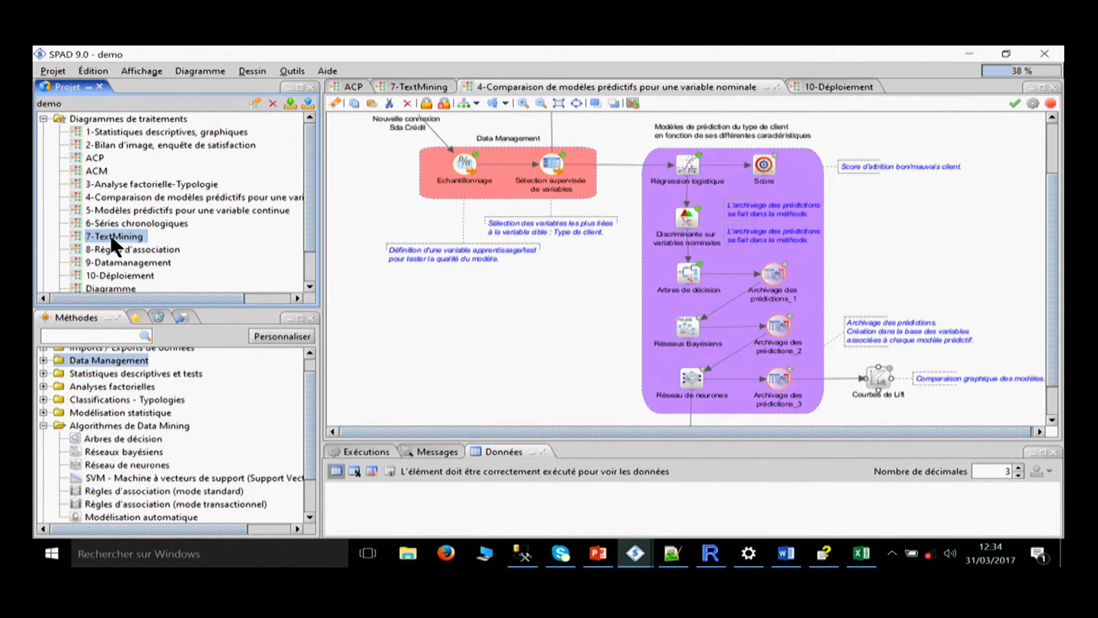
pyautogui.doubleClick(110, 234)
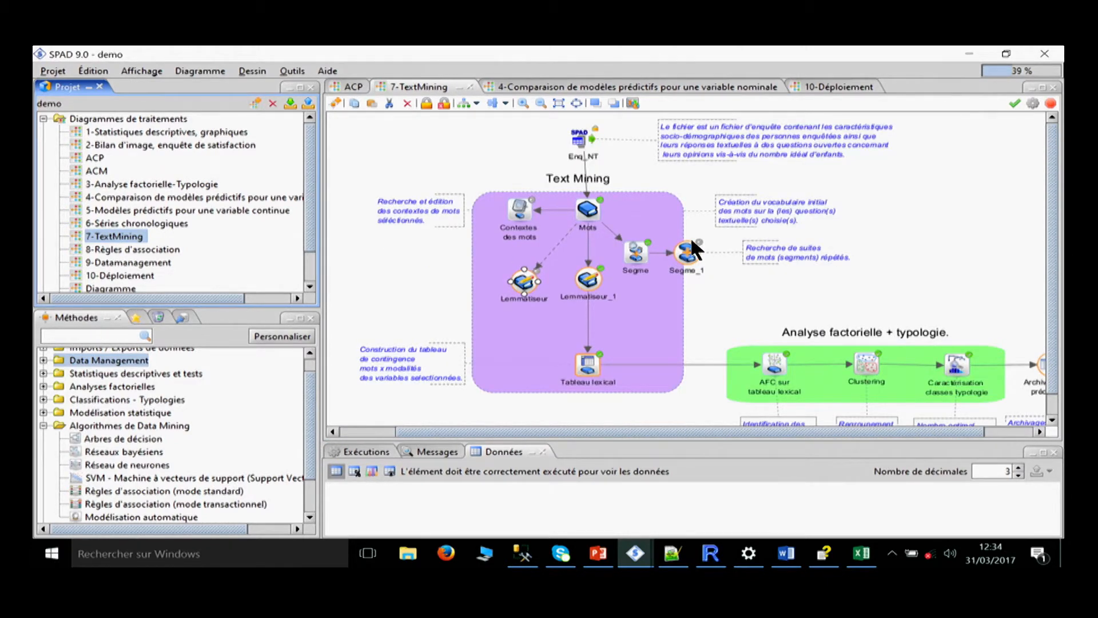
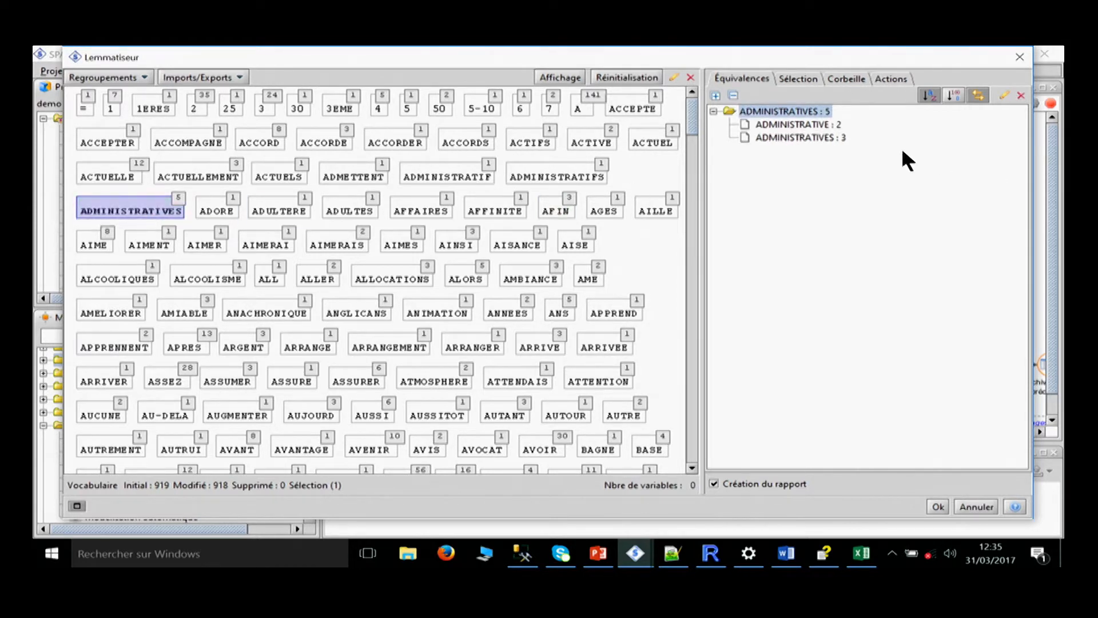
# Add the words ADMINISTRATIF and ADMINISTRATIFS to the ADMINISTRATIVES equivalence group in the vocabulary.
pyautogui.moveTo(559, 178); pyautogui.dragTo(133, 211)
pyautogui.moveTo(423, 182); pyautogui.dragTo(570, 192)
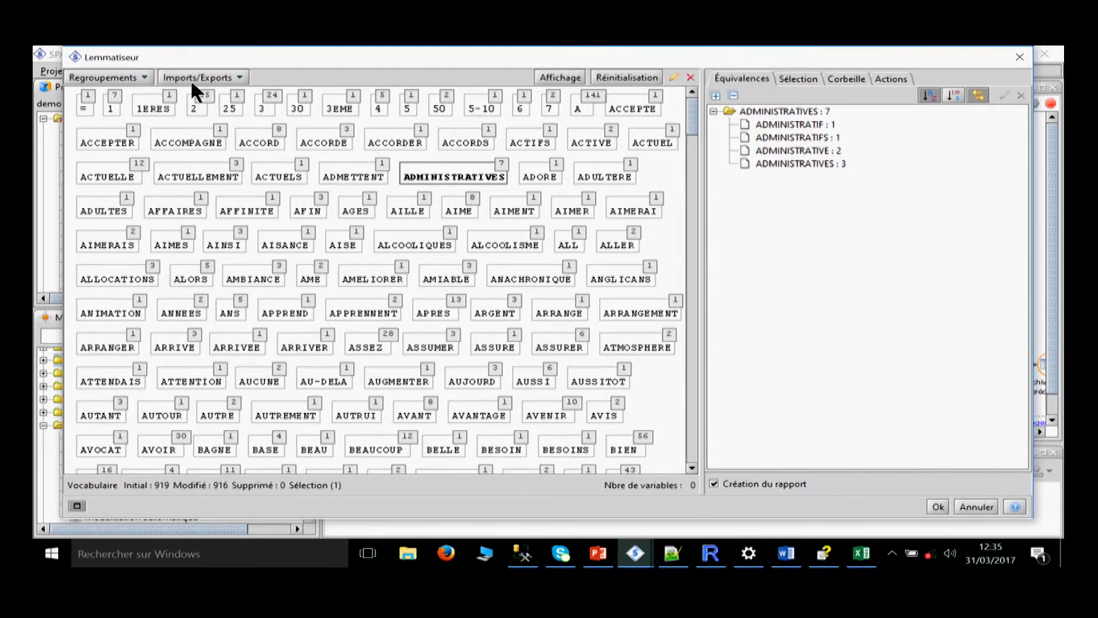
# Search for automatic equivalences by phonex/soundex in French and inspect the words grouped under proposed roots such as CONVICTION and DIFFICULTES.
pyautogui.click(131, 78)
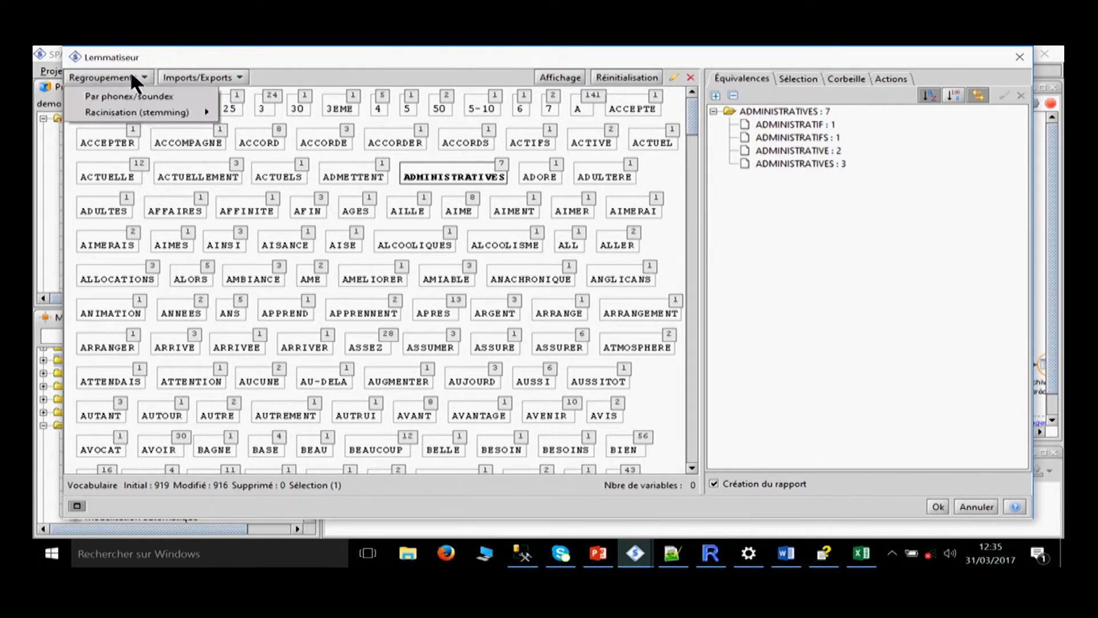
pyautogui.click(178, 96)
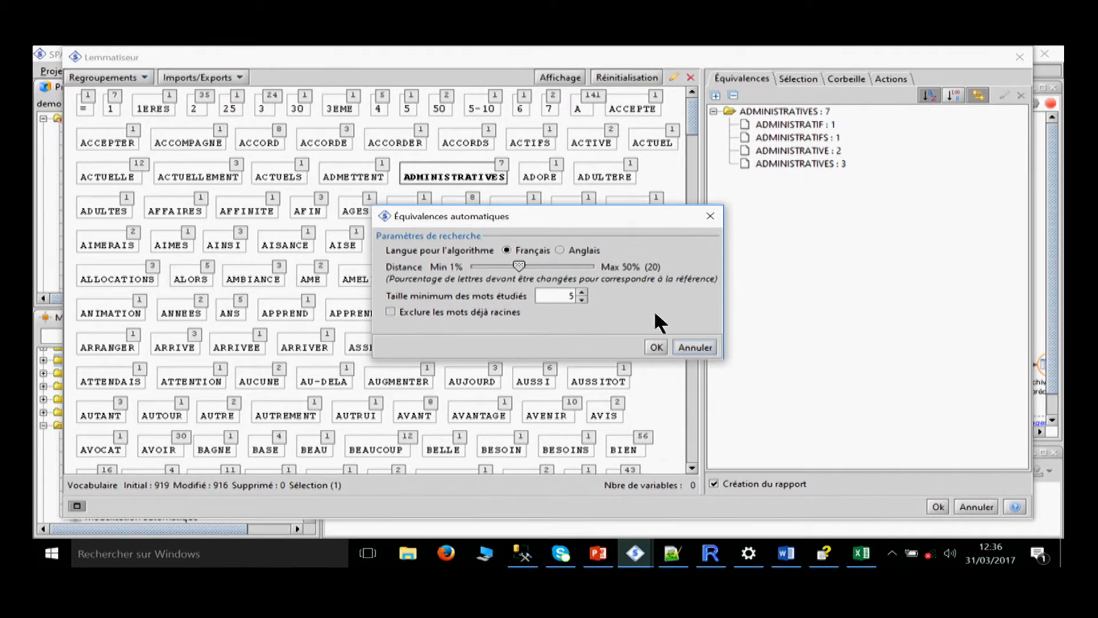
pyautogui.click(657, 346)
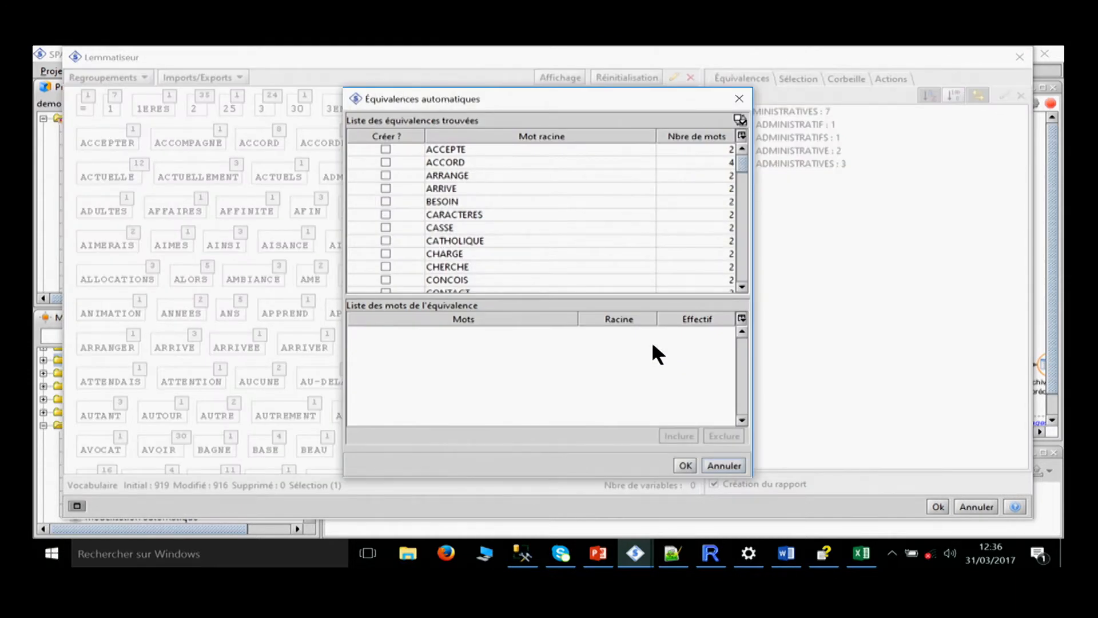
pyautogui.scroll(-2, 506, 239)
pyautogui.click(492, 227)
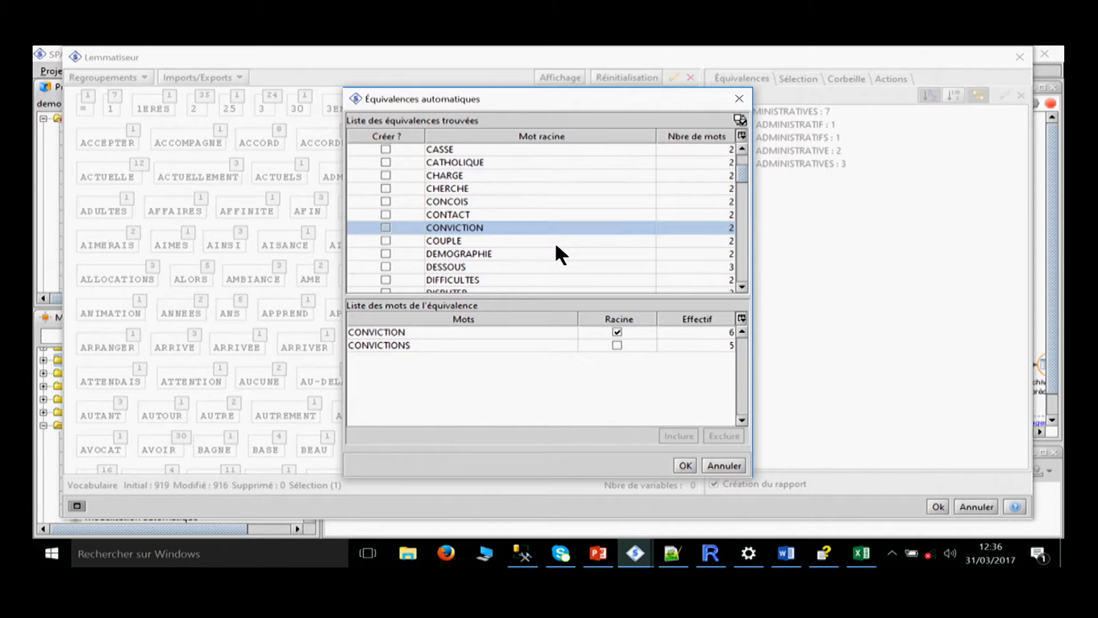
pyautogui.press('Down')
pyautogui.press('Down')
pyautogui.press('Down')
pyautogui.press('Down')
pyautogui.scroll(-1, 570, 219)
pyautogui.scroll(-15, 566, 215)
pyautogui.scroll(6, 558, 214)
pyautogui.scroll(10, 557, 214)
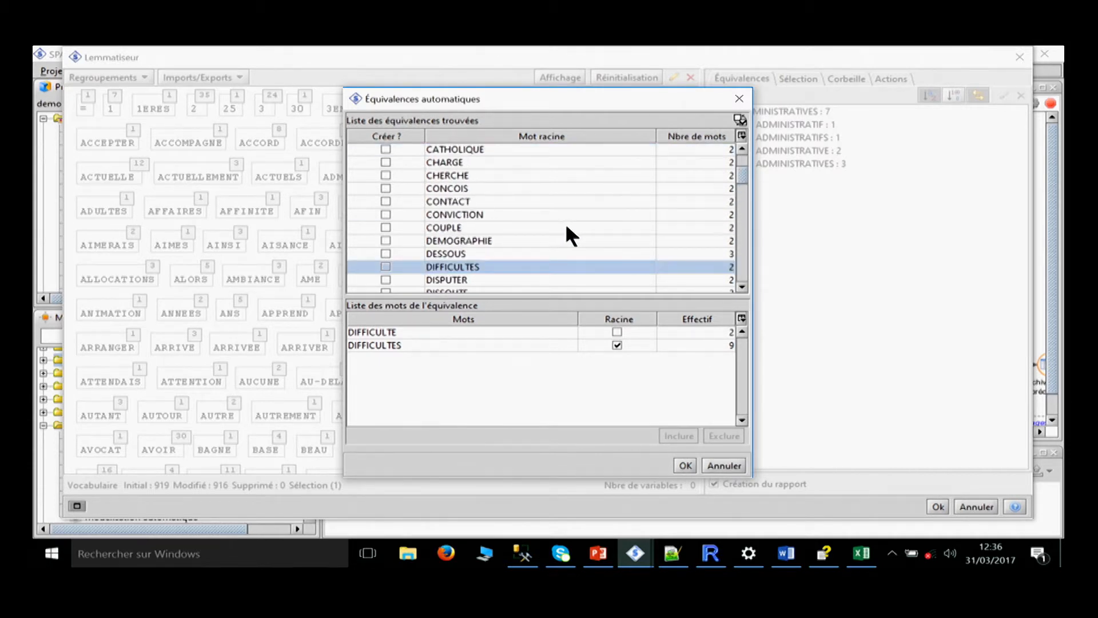
# Mark every equivalence proposed by the phonex/soundex search for creation and create them all.
pyautogui.hotkey('ctrl', 'a')
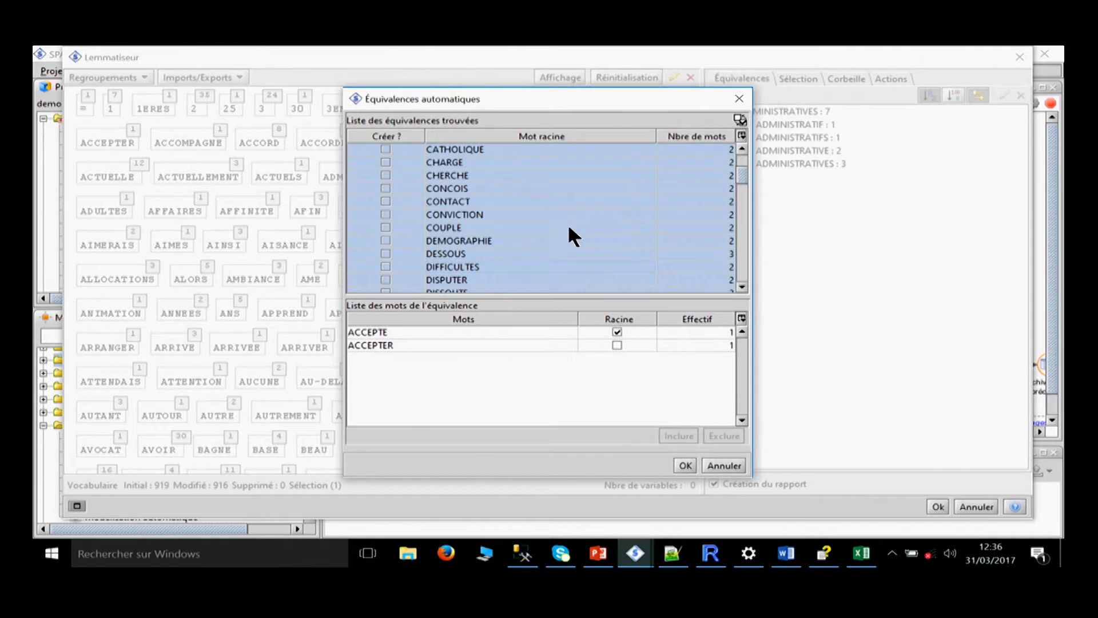
pyautogui.keyDown('shift'); pyautogui.click(385, 203); pyautogui.keyUp('shift')
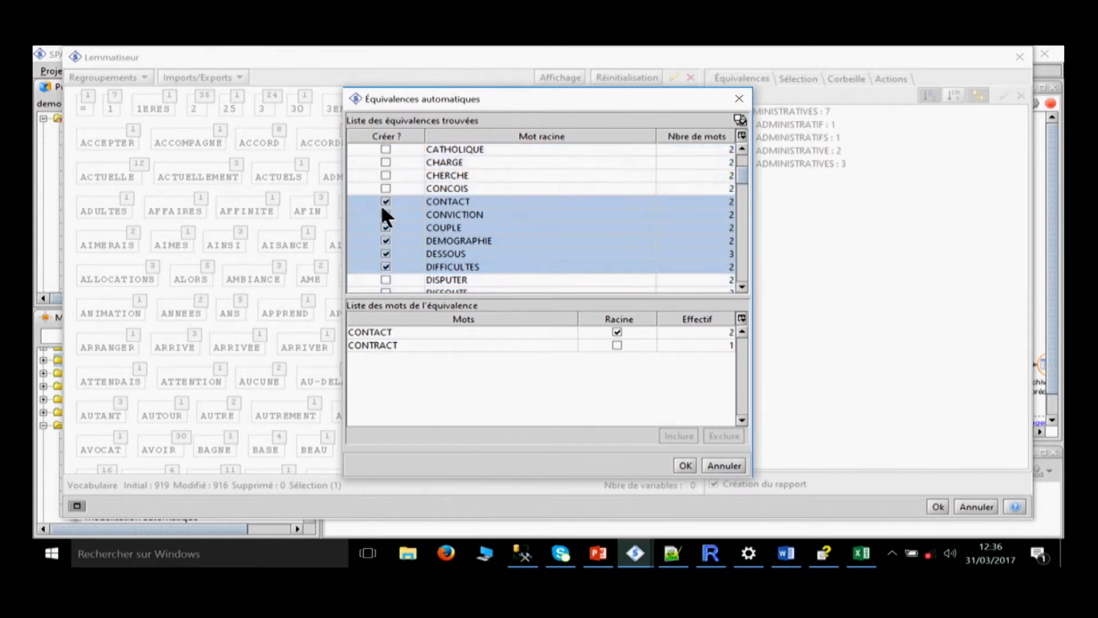
pyautogui.hotkey('ctrl', 'a')
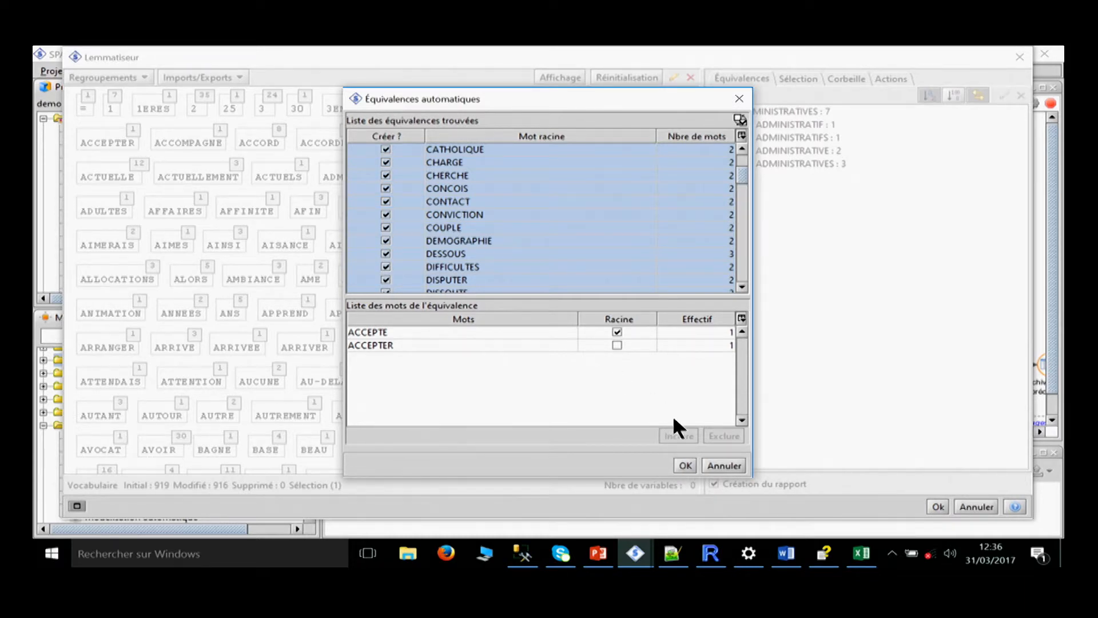
pyautogui.click(685, 465)
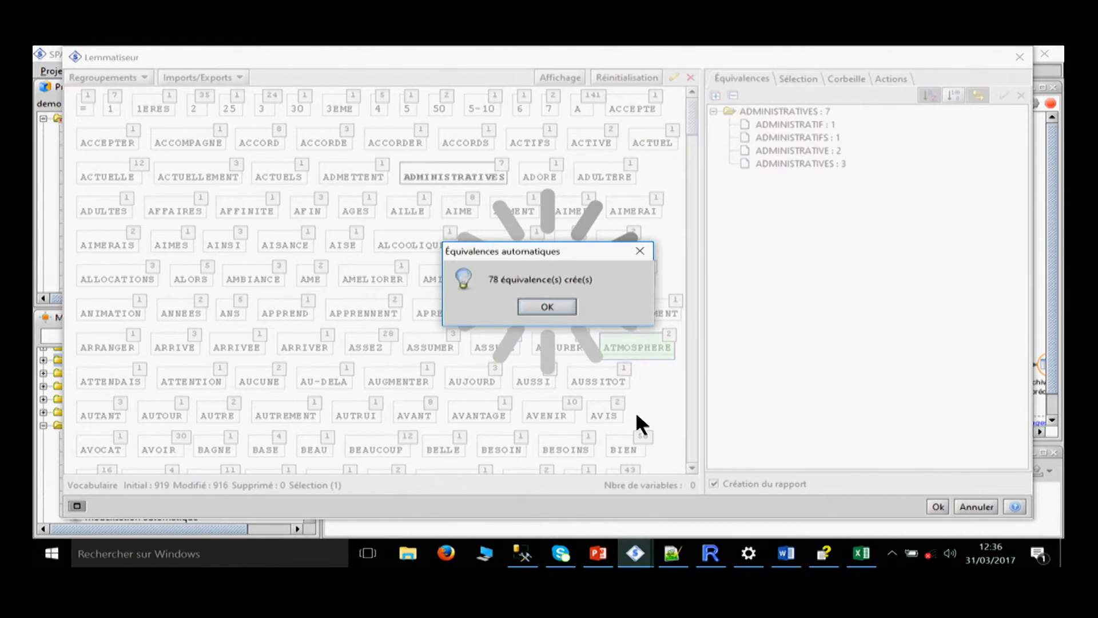
pyautogui.click(552, 306)
# Look through the created equivalence groups, expanding entries such as FAMILIAL to examine the words they contain.
pyautogui.click(713, 137)
pyautogui.scroll(-5, 756, 147)
pyautogui.click(713, 293)
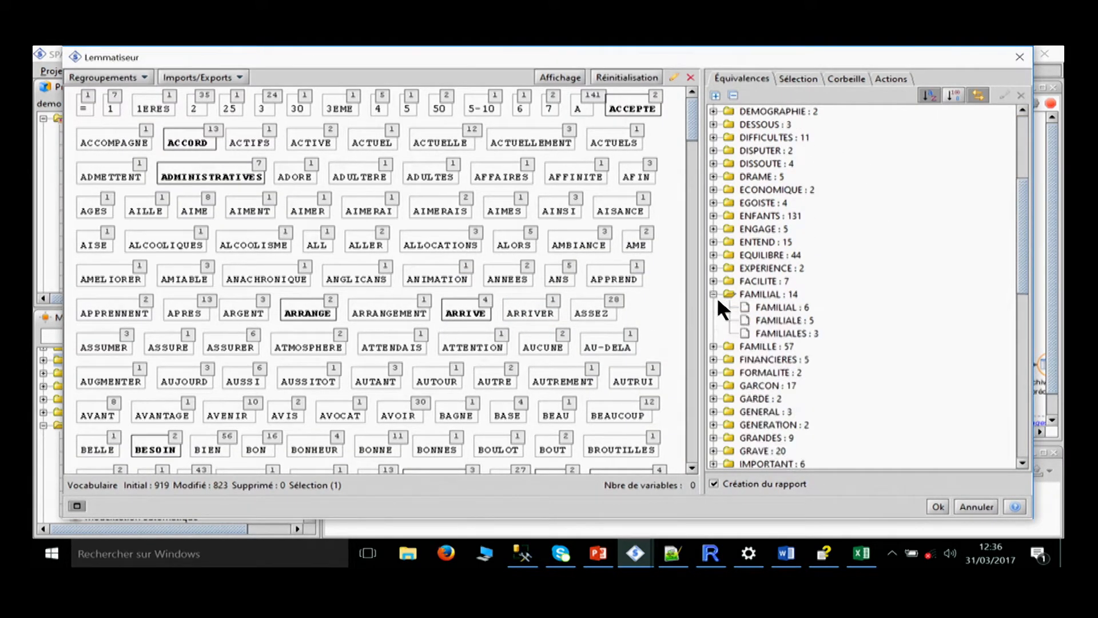
pyautogui.click(713, 346)
pyautogui.click(713, 385)
pyautogui.scroll(5, 852, 400)
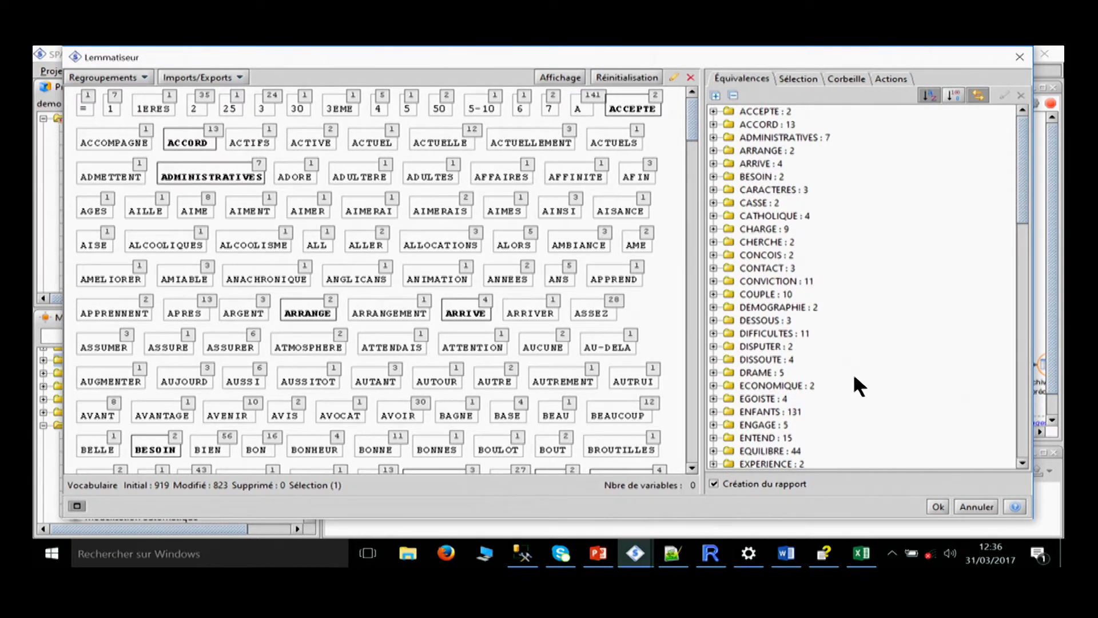
# Group the vocabulary by French stemming (Racinisation) and create all the equivalences it proposes.
pyautogui.click(144, 80)
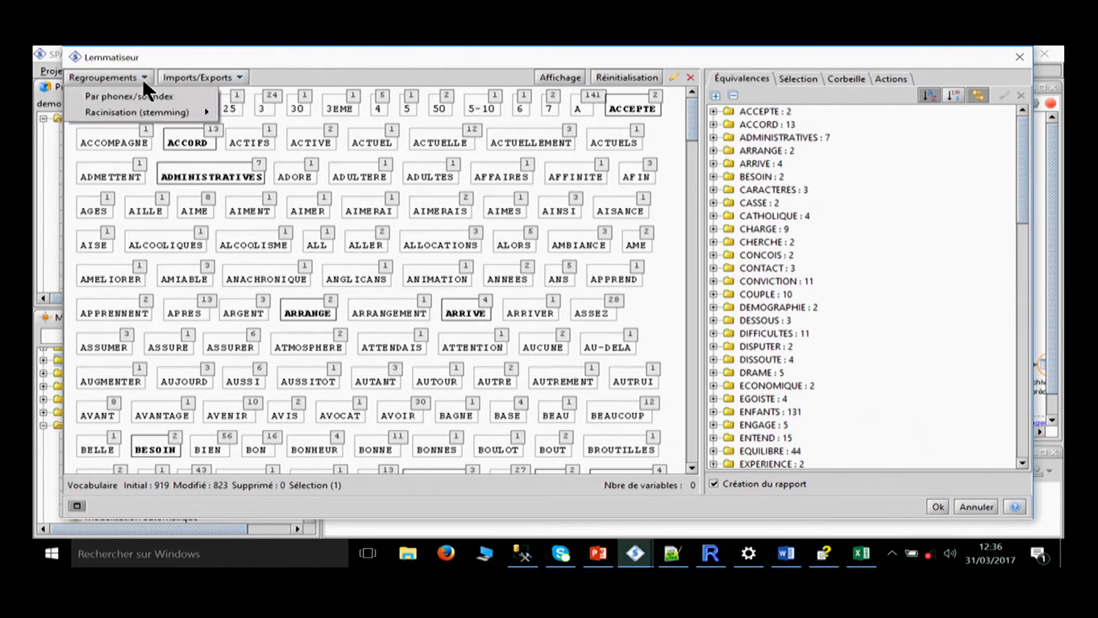
pyautogui.moveTo(135, 108)
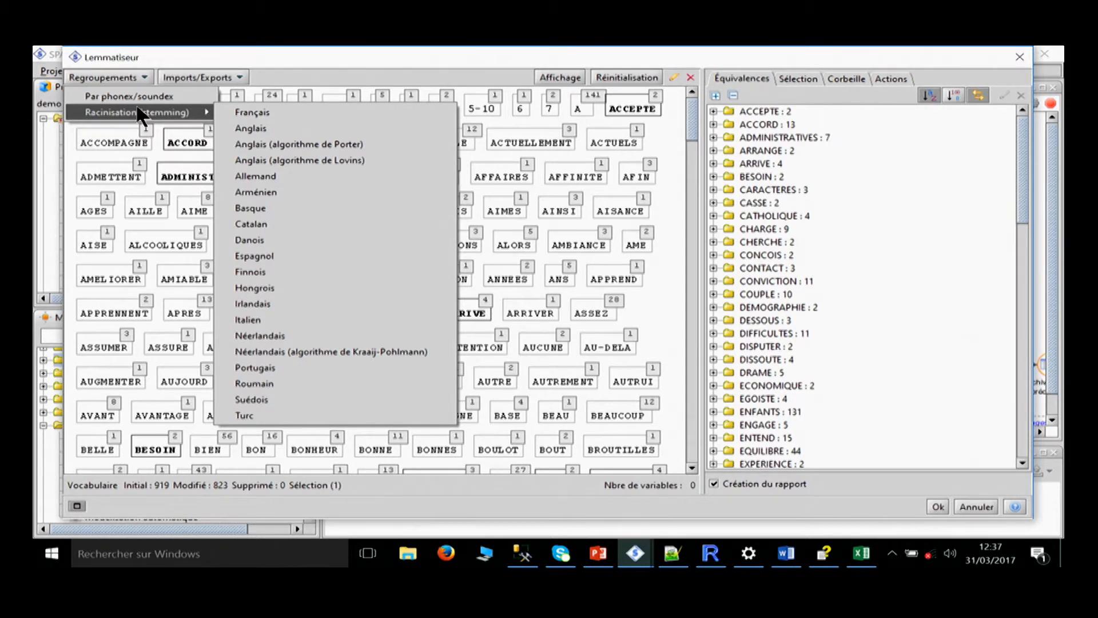
pyautogui.click(266, 111)
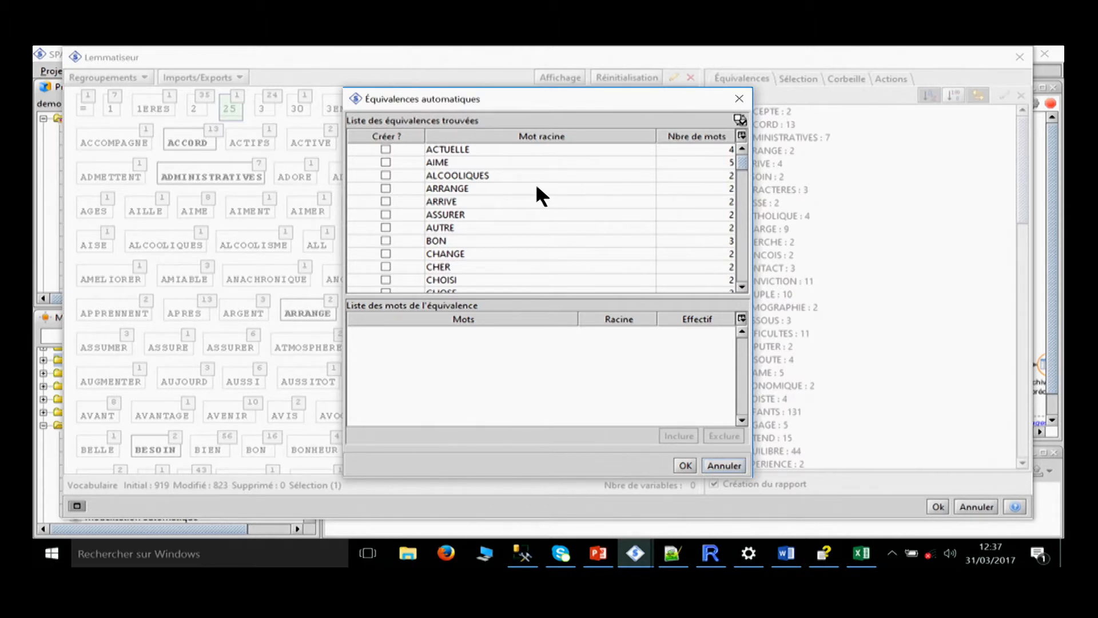
pyautogui.click(521, 188)
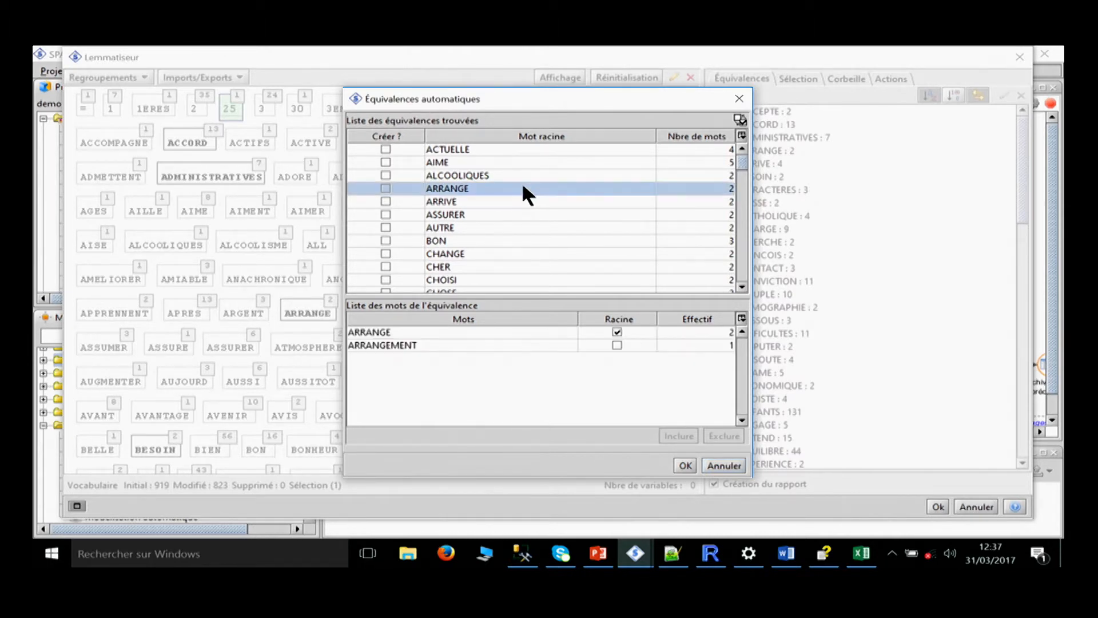
pyautogui.hotkey('ctrl', 'a')
pyautogui.click(385, 214)
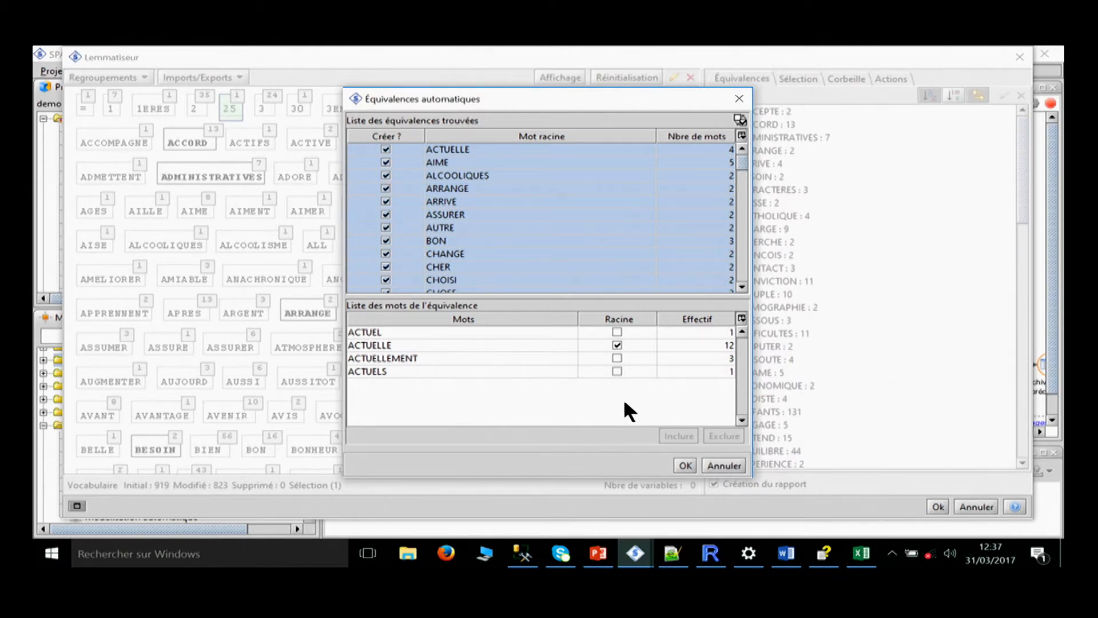
pyautogui.click(685, 465)
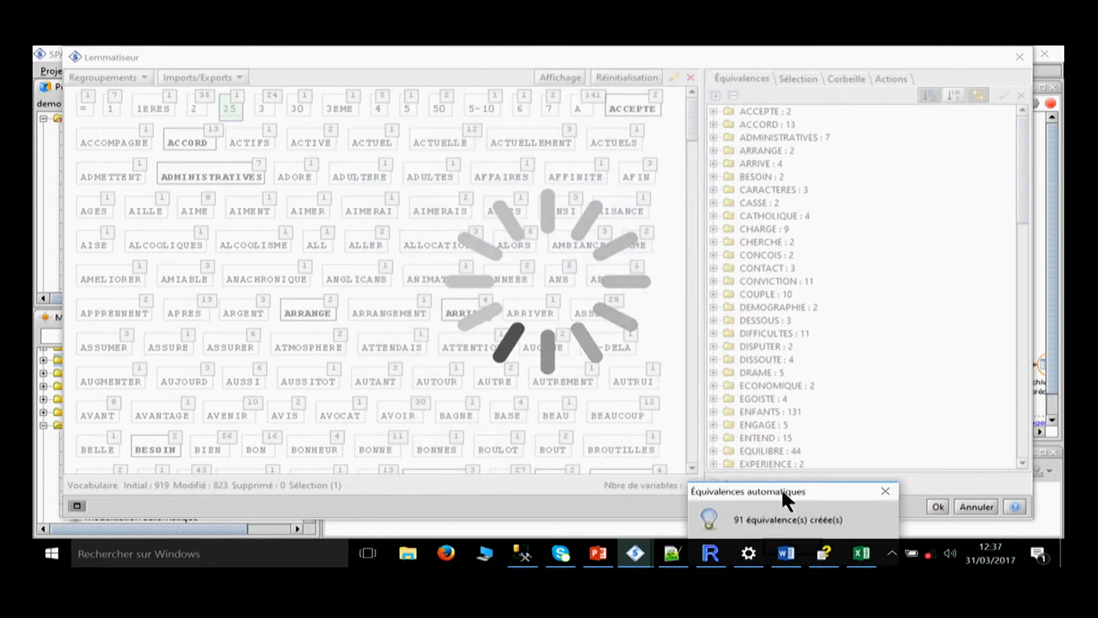
pyautogui.click(689, 386)
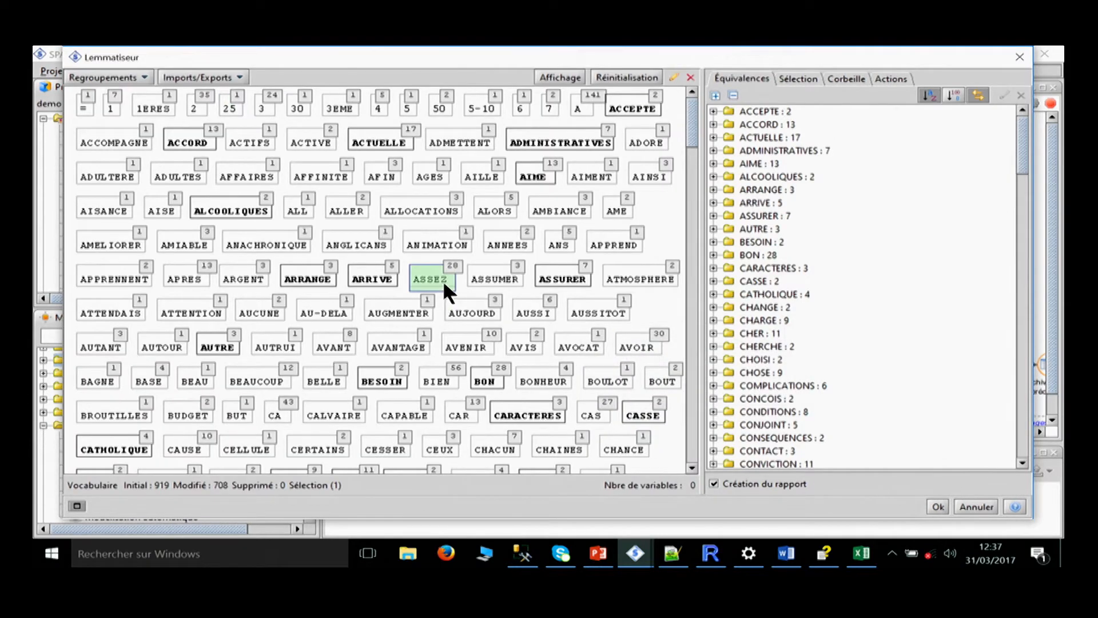
# Select only the words with a length less than or equal to 4 and delete them from the vocabulary.
pyautogui.click(799, 78)
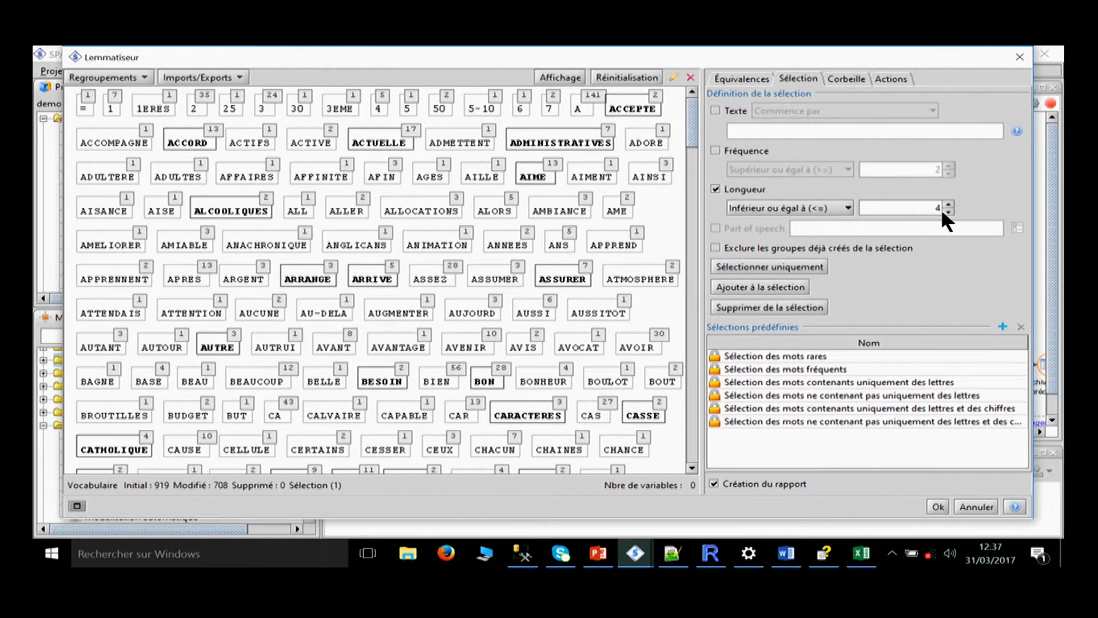
pyautogui.click(784, 268)
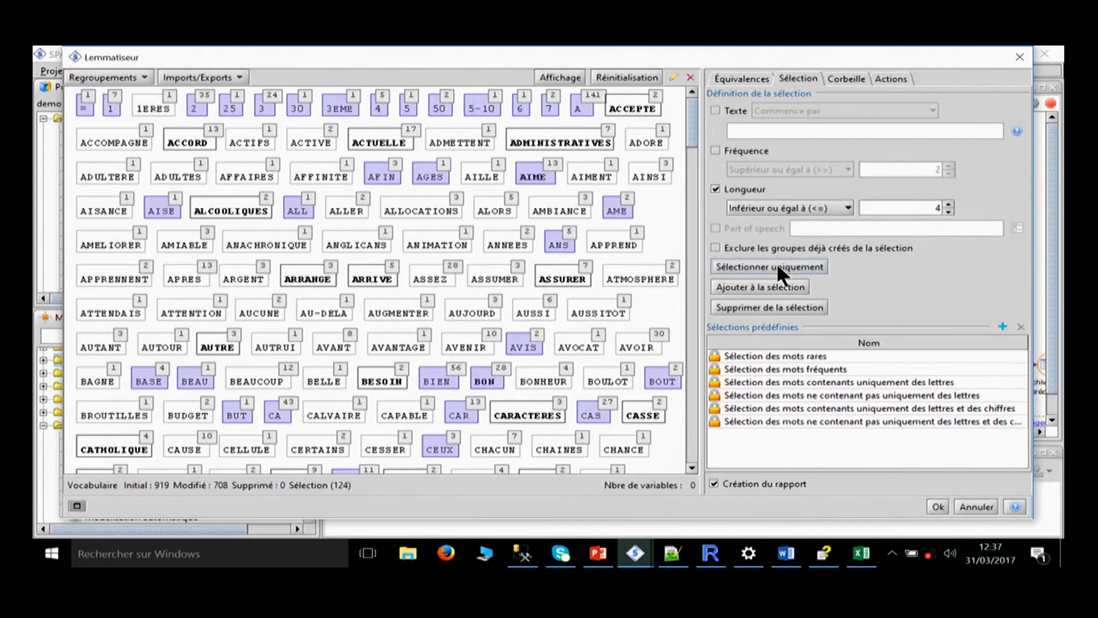
pyautogui.rightClick(426, 172)
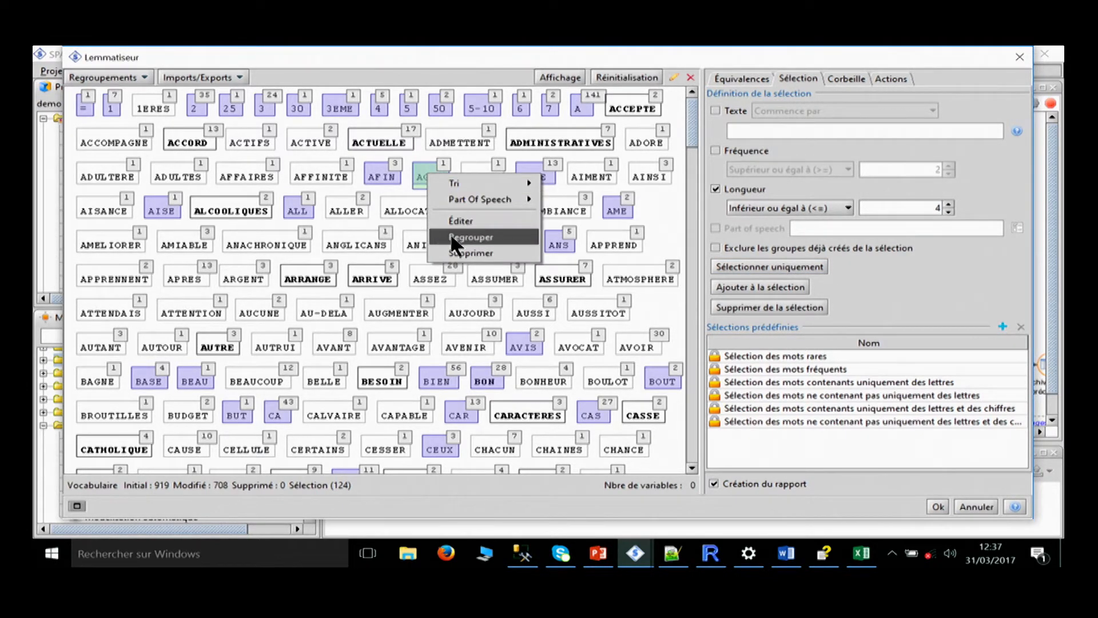
pyautogui.click(480, 253)
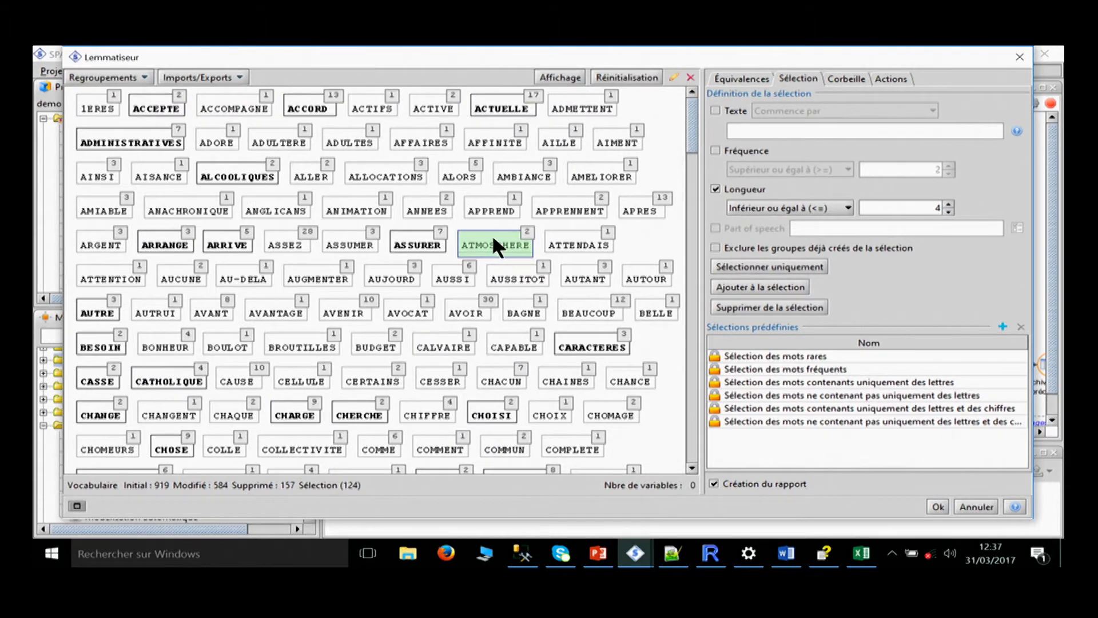
pyautogui.scroll(-15, 490, 198)
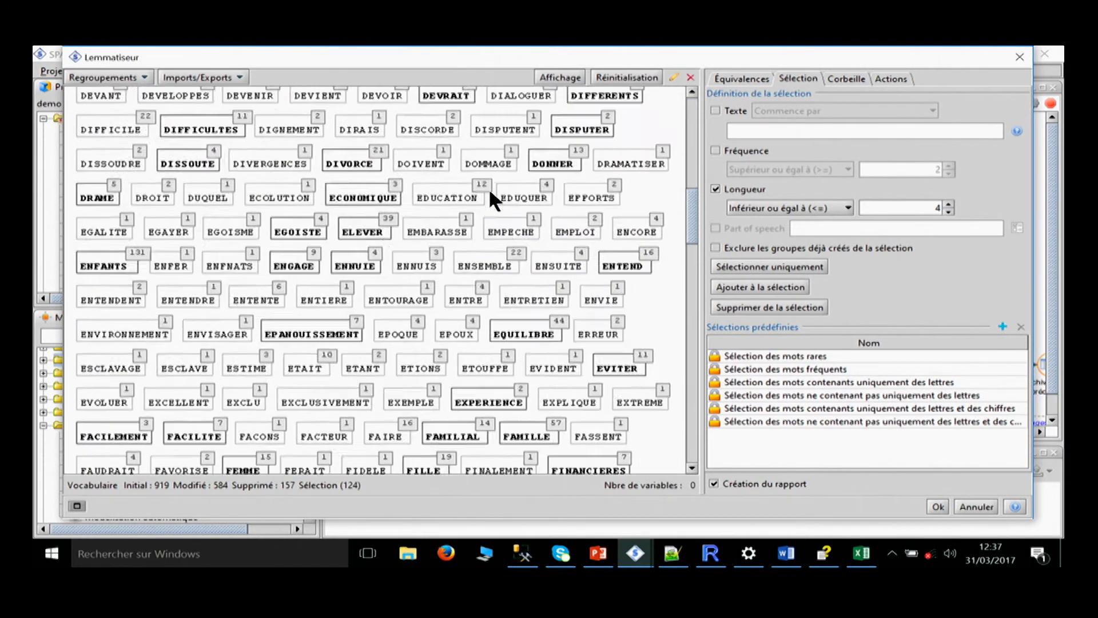
pyautogui.scroll(5, 489, 184)
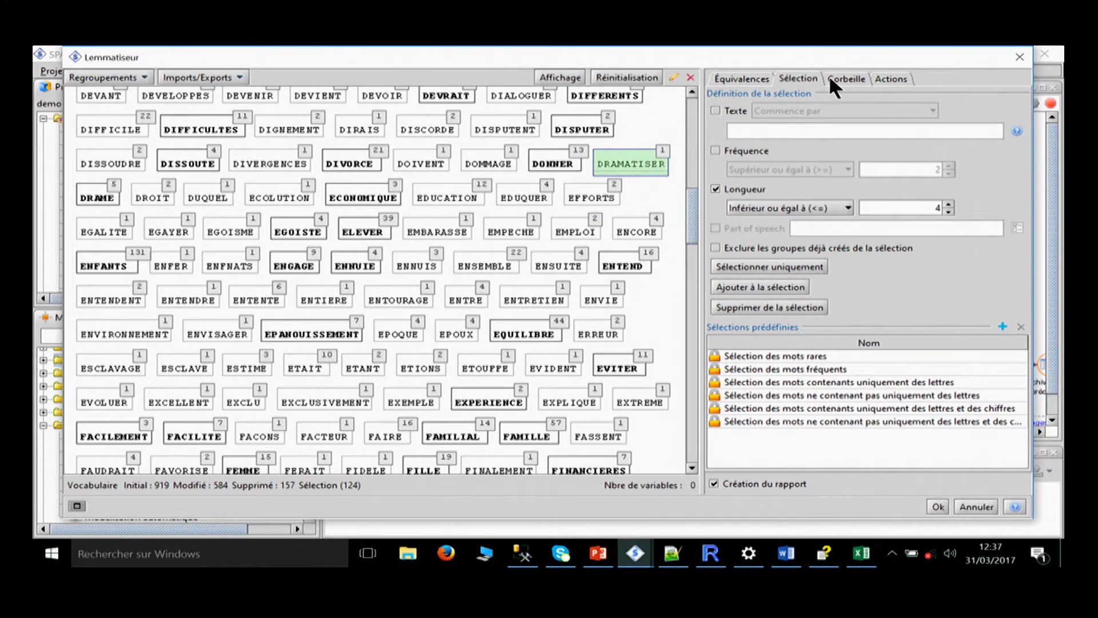
# Review the deleted words and the history of grouping actions, and leave the Lemmatiseur without applying the changes.
pyautogui.click(843, 78)
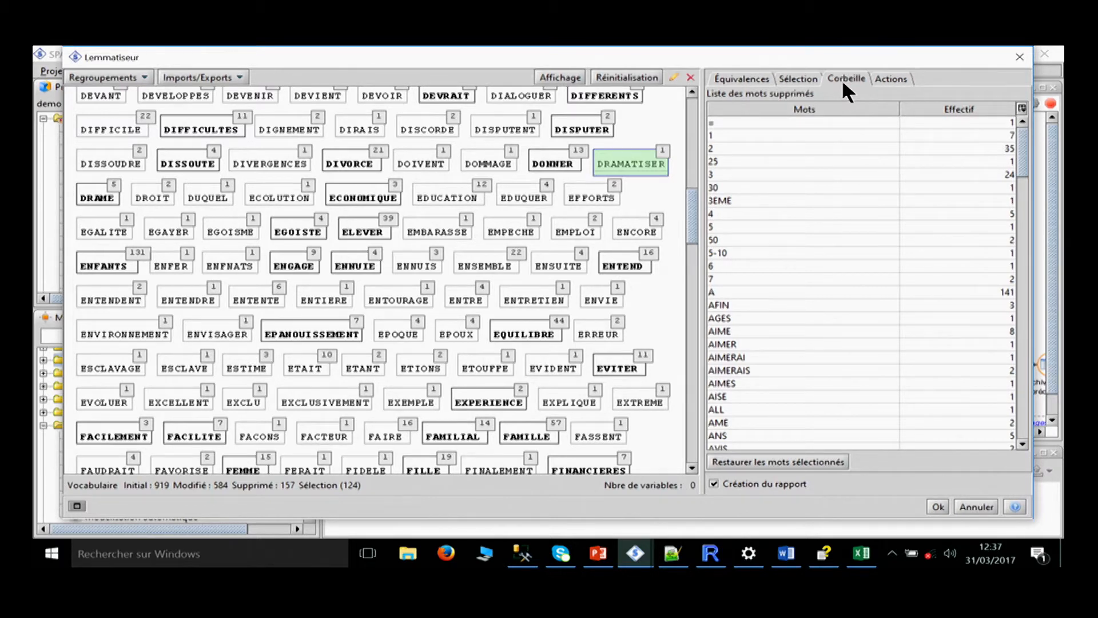
pyautogui.click(885, 77)
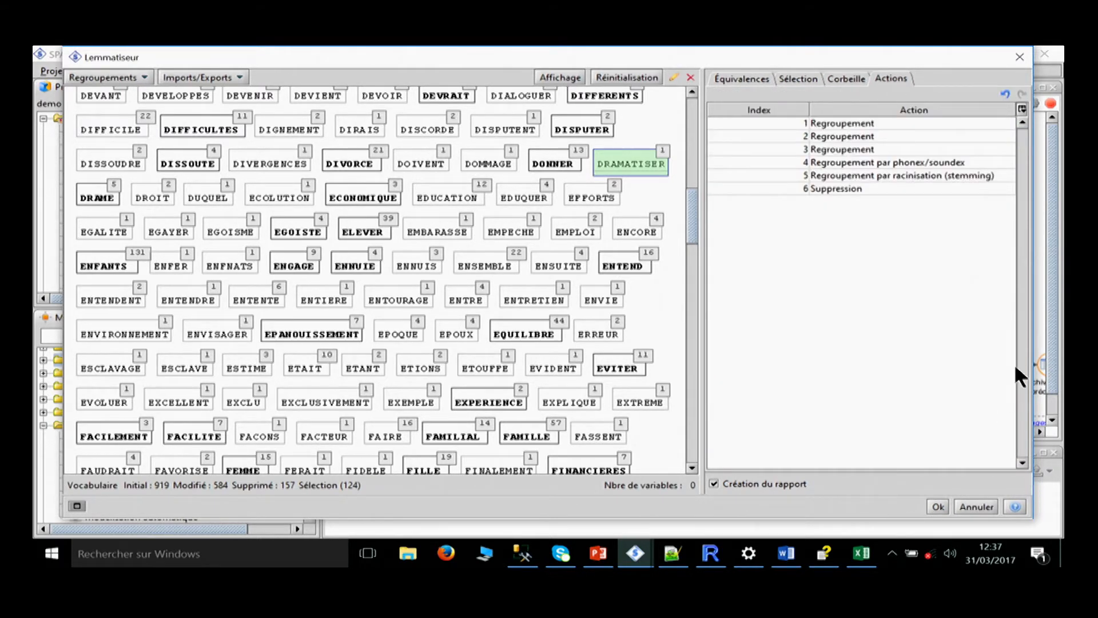
pyautogui.click(873, 162)
pyautogui.click(878, 149)
pyautogui.click(888, 136)
pyautogui.click(889, 122)
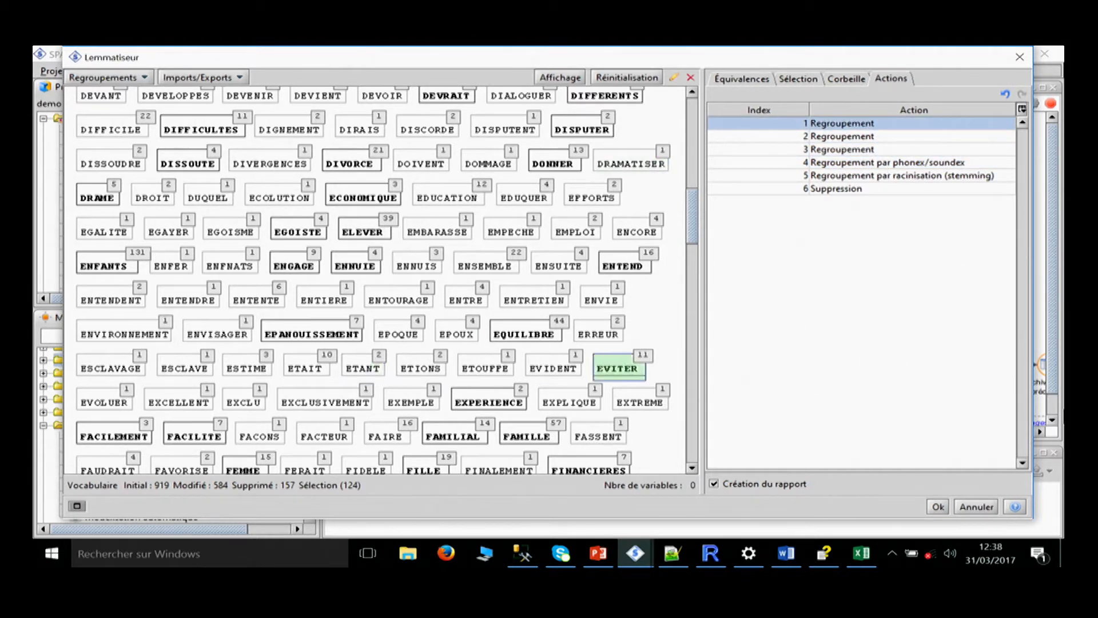
pyautogui.click(980, 505)
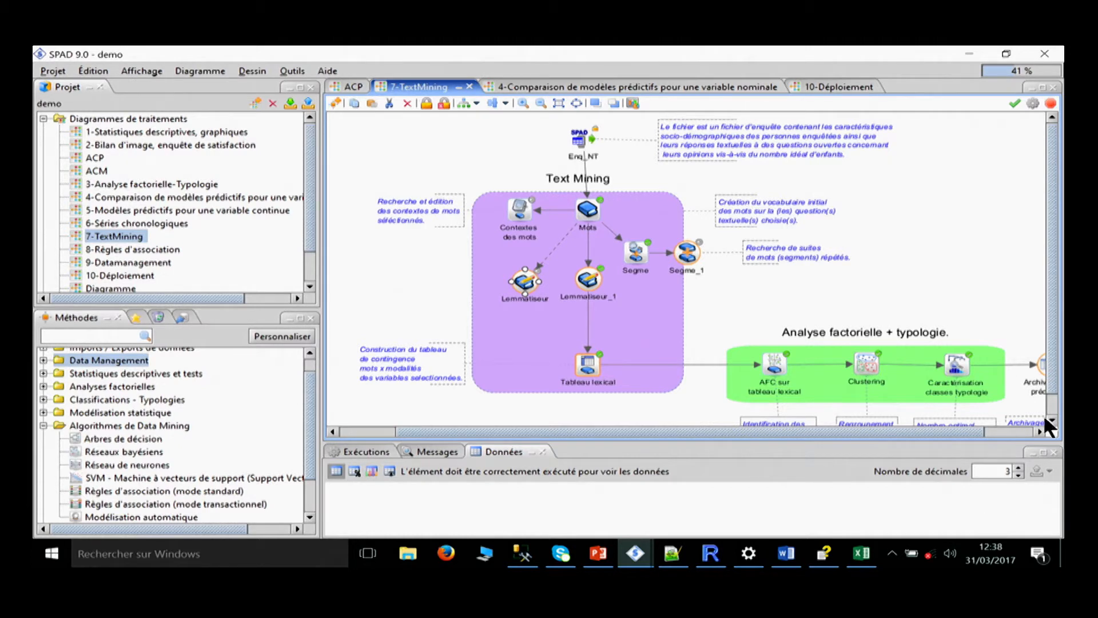
# Collapse the Algorithmes de Data Mining methods, expand Statistiques avec R and select the Script R method.
pyautogui.moveTo(711, 410)
pyautogui.mouseDown()
pyautogui.moveTo(630, 375)
pyautogui.moveTo(715, 379)
pyautogui.mouseUp()
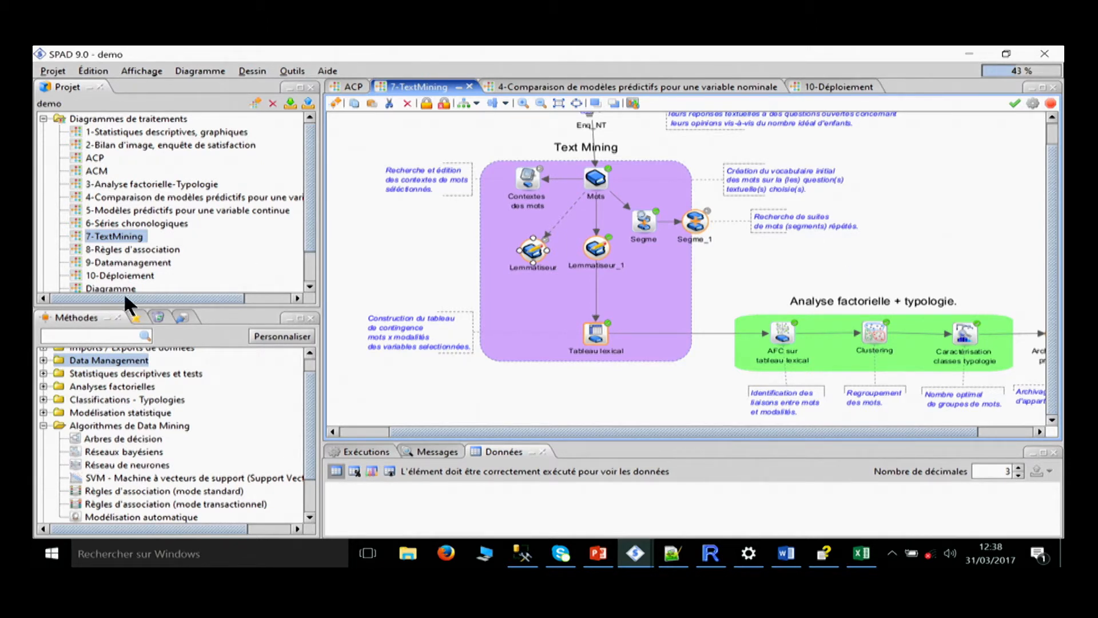
pyautogui.click(43, 425)
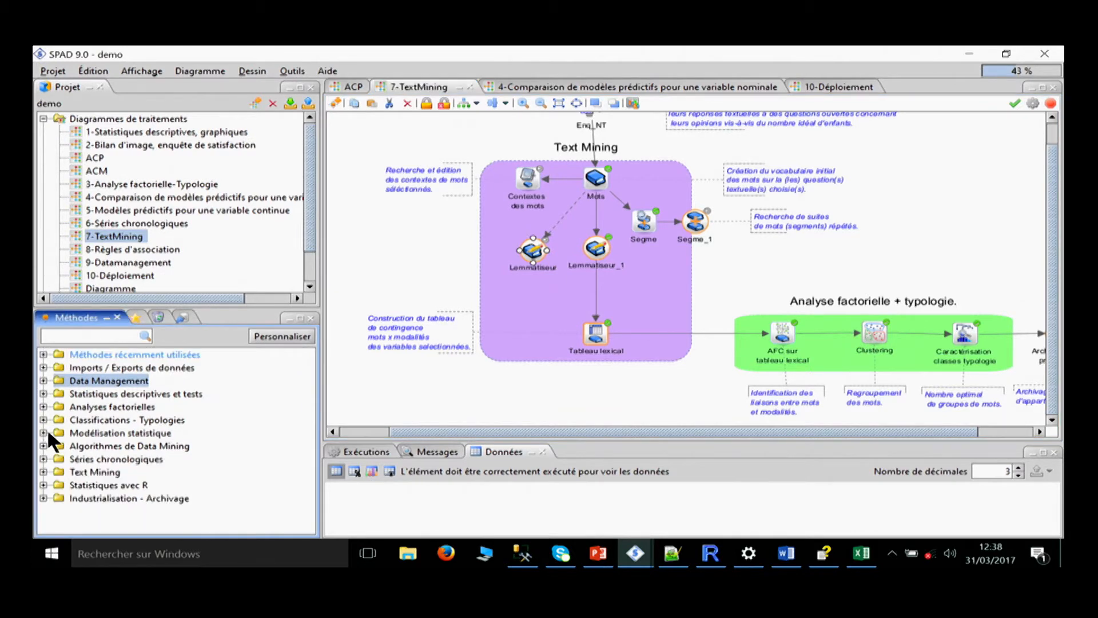
pyautogui.click(43, 484)
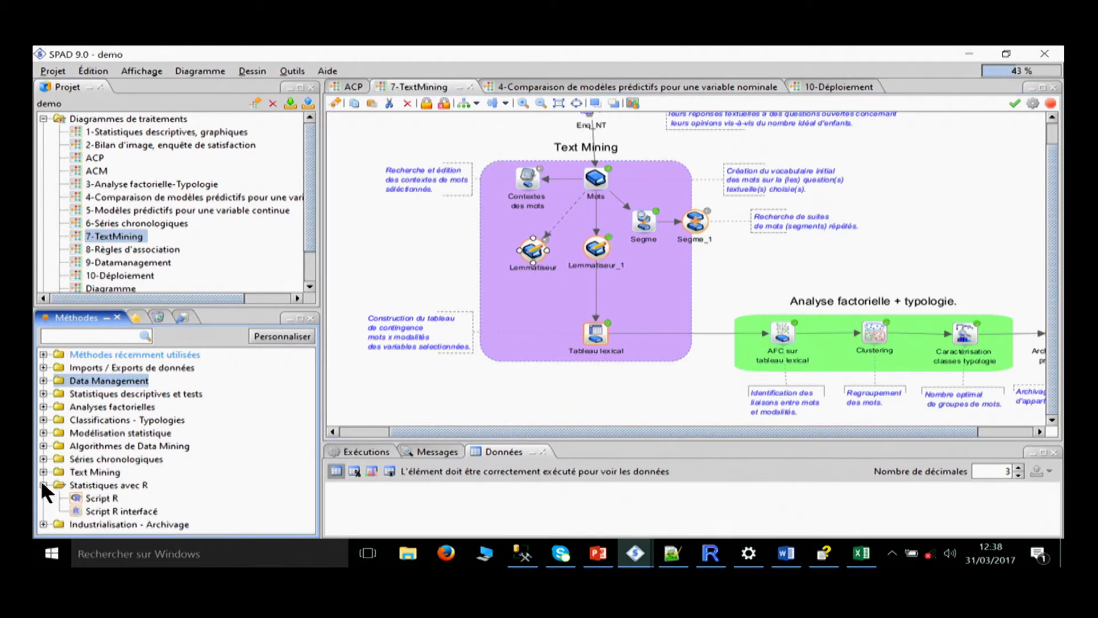
pyautogui.click(99, 498)
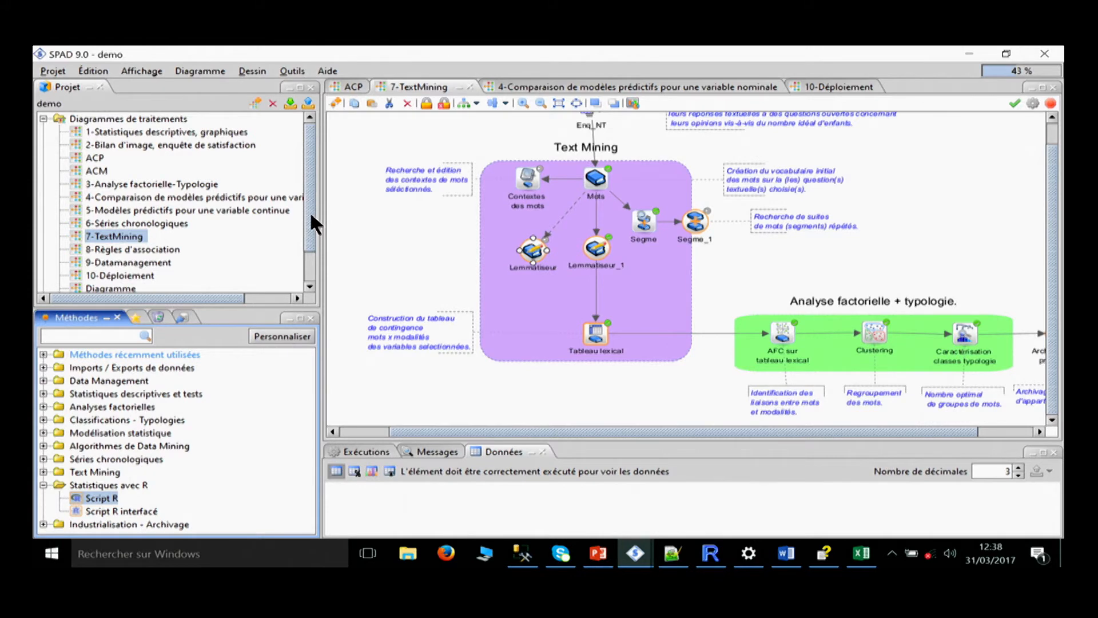
# Open the R diagram of the demo project and the settings of its MDS eurodist script method.
pyautogui.scroll(-1, 310, 215)
pyautogui.doubleClick(90, 260)
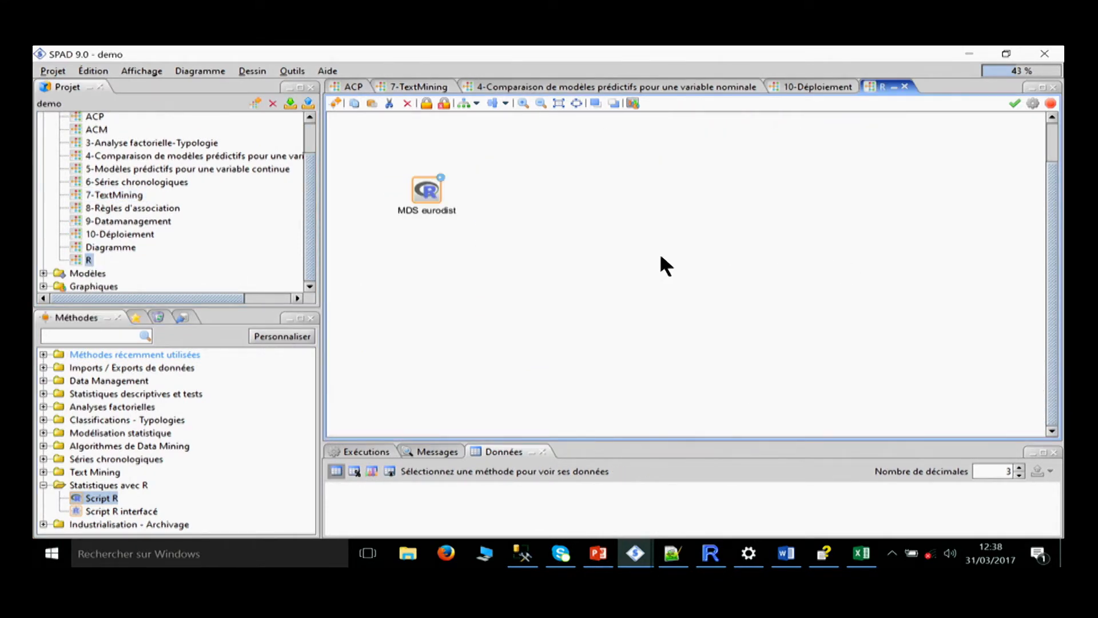
pyautogui.doubleClick(424, 186)
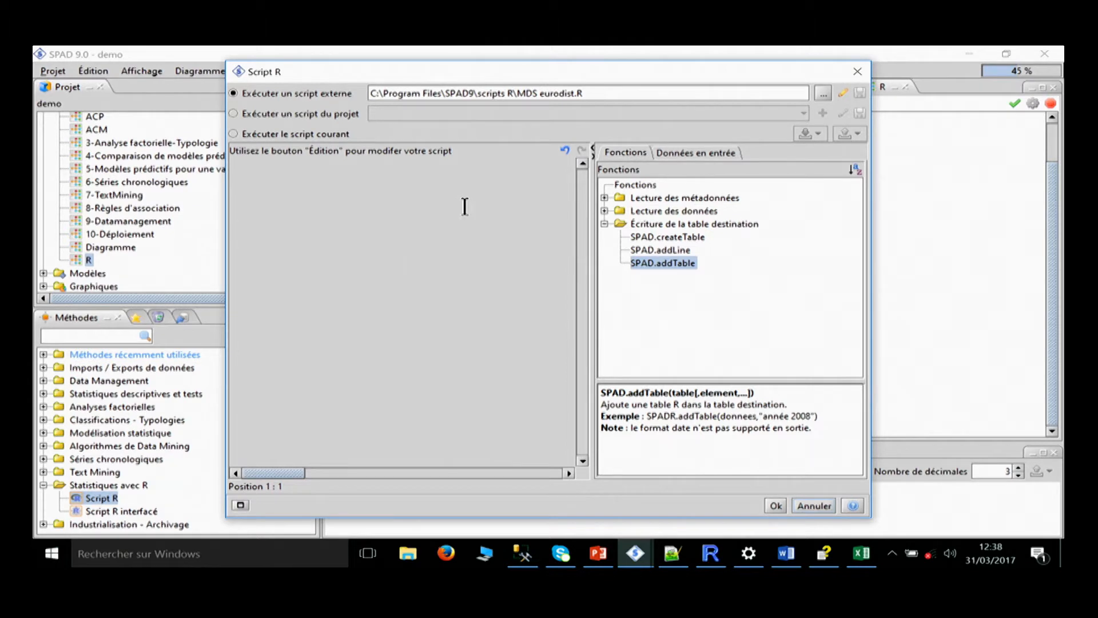
# Switch to Notepad++, reload the modified log file, examine the MDS eurodist.R script, and return to SPAD.
pyautogui.click(668, 555)
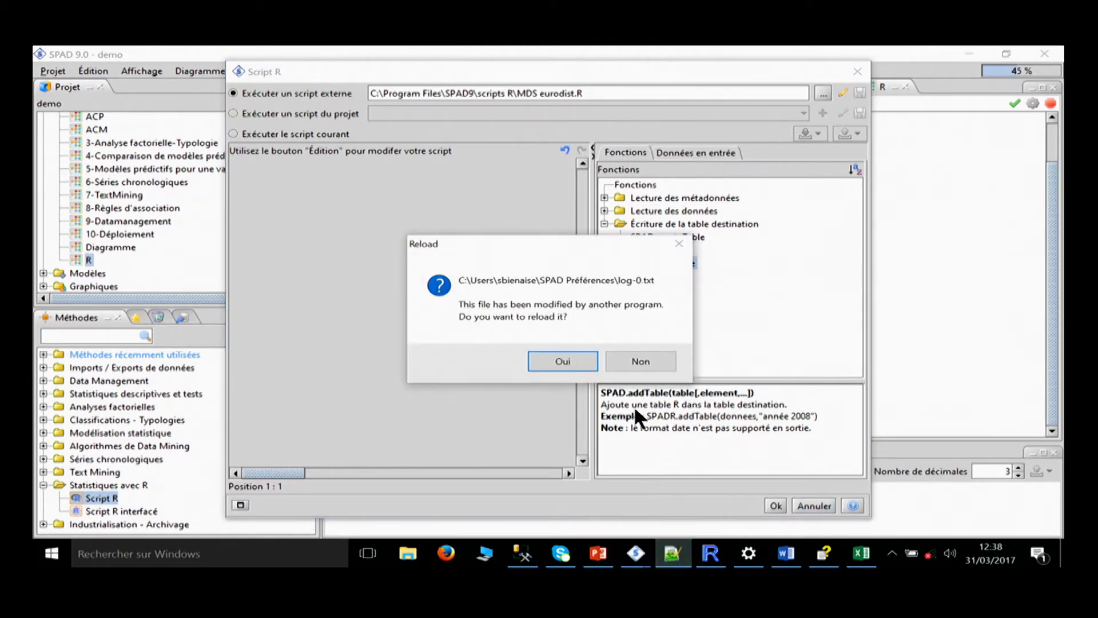
pyautogui.click(577, 360)
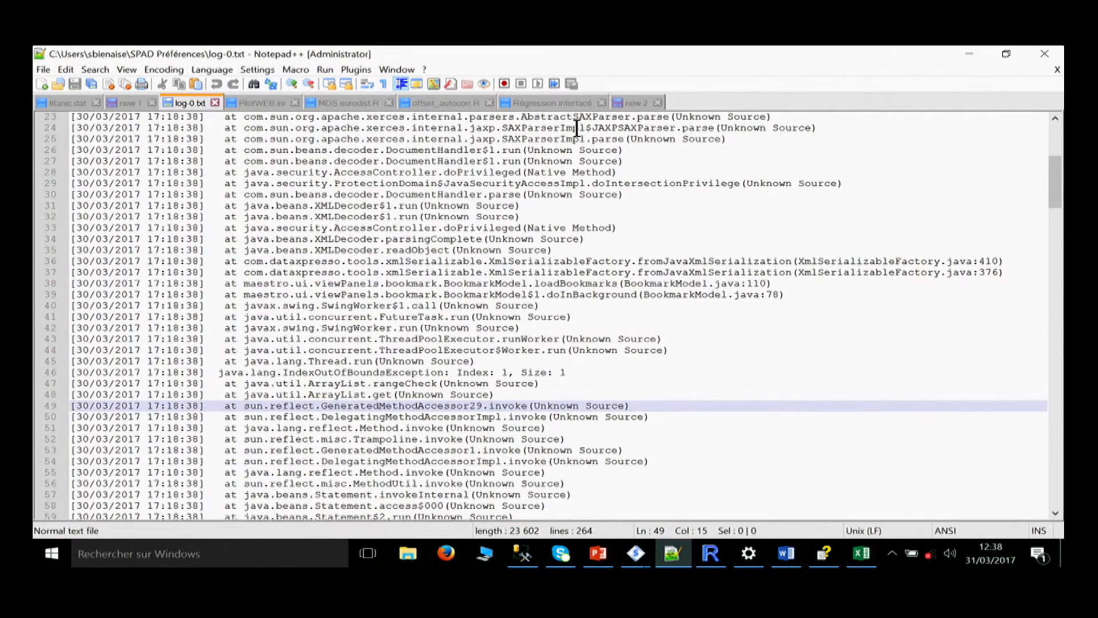
pyautogui.click(332, 102)
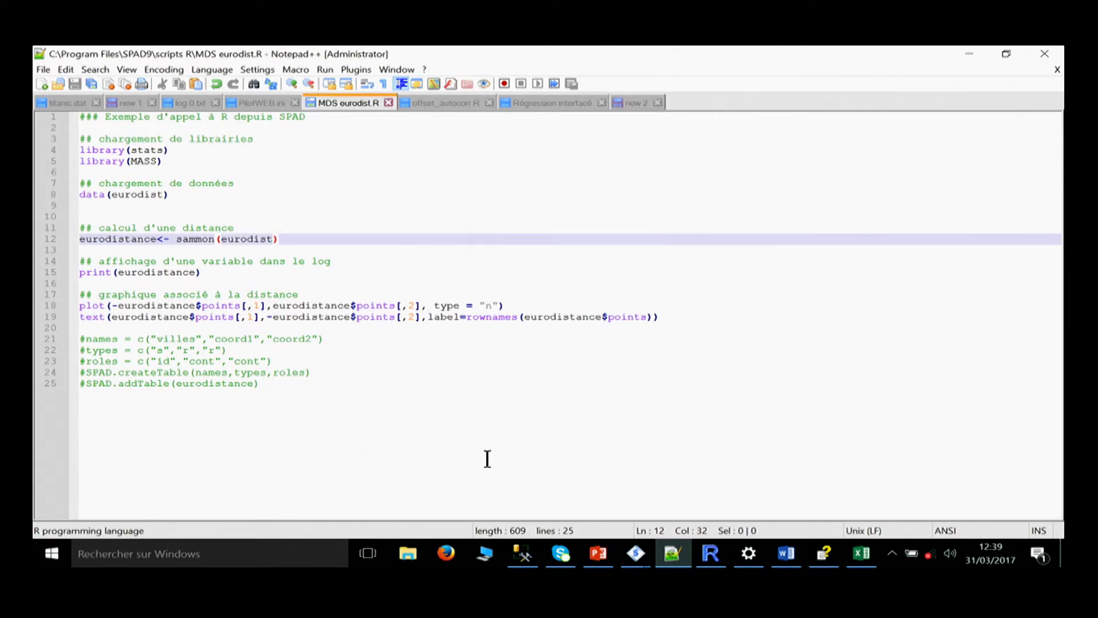
pyautogui.click(963, 51)
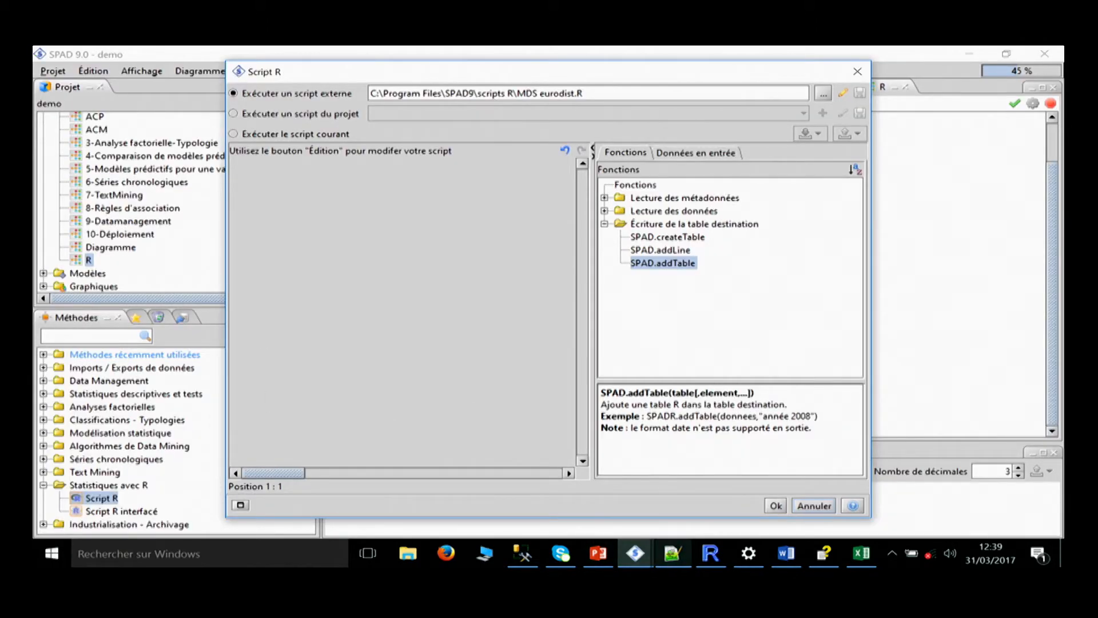
# Accept the Script R settings of MDS eurodist and view the method's results listing.
pyautogui.click(776, 504)
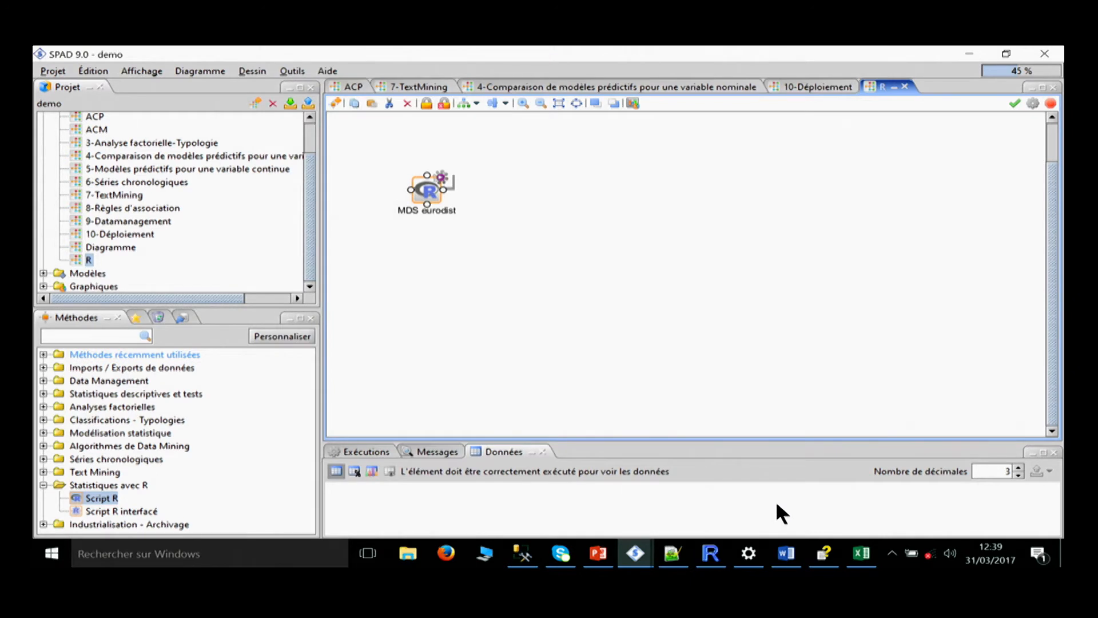
pyautogui.rightClick(421, 182)
pyautogui.moveTo(456, 243)
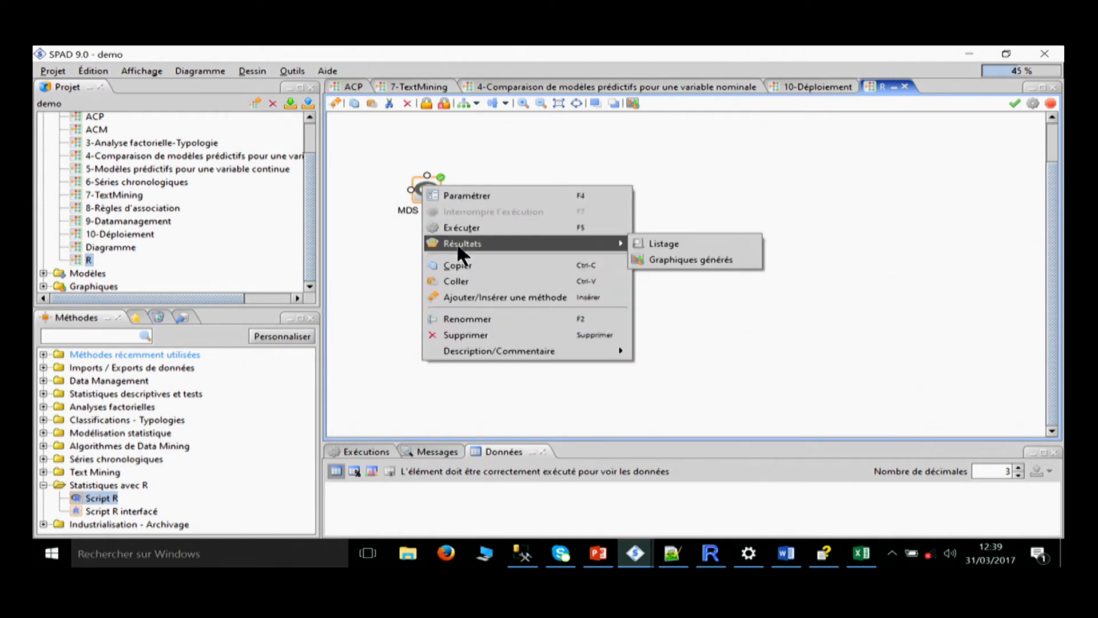
pyautogui.click(674, 242)
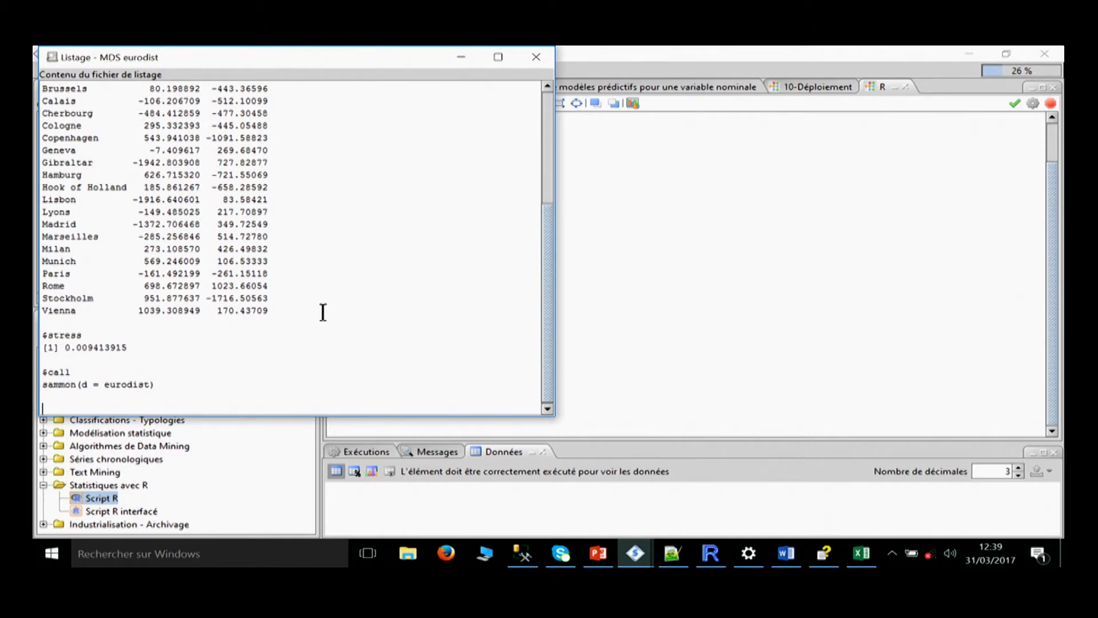
pyautogui.click(649, 243)
# Request the generated graphs of the MDS eurodist method and close the extra listing window.
pyautogui.rightClick(426, 186)
pyautogui.moveTo(475, 249)
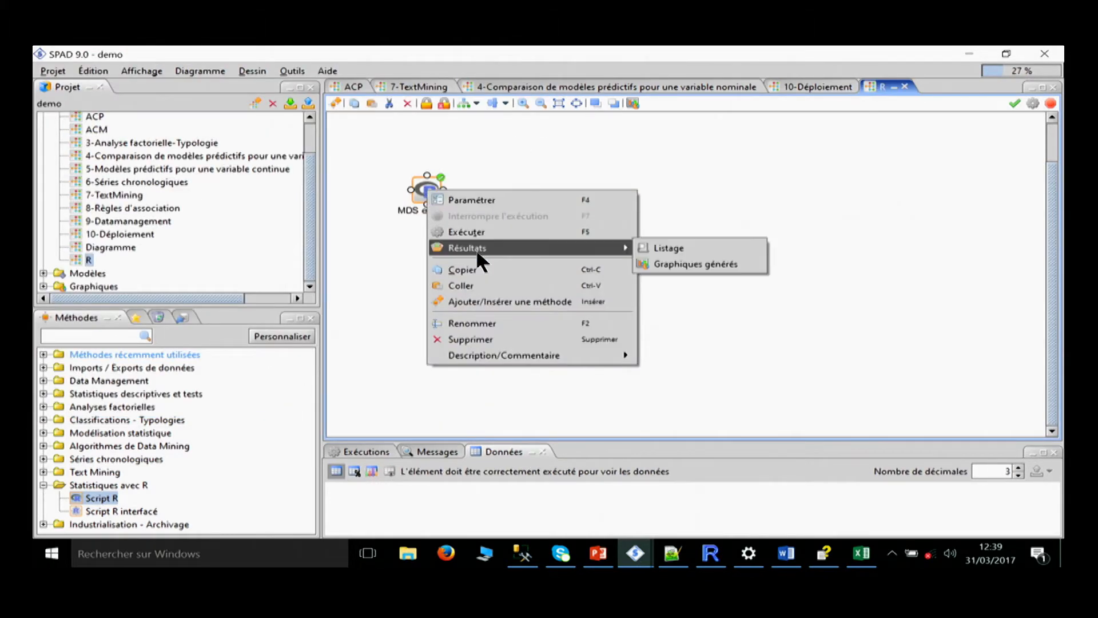
pyautogui.click(701, 264)
pyautogui.click(117, 110)
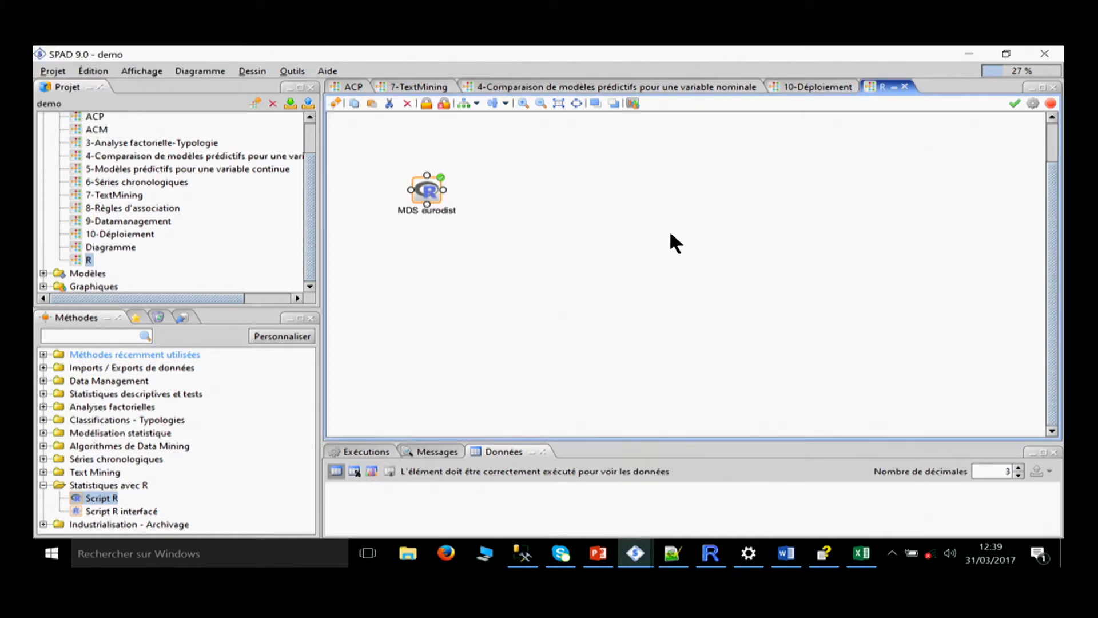
pyautogui.moveTo(522, 553)
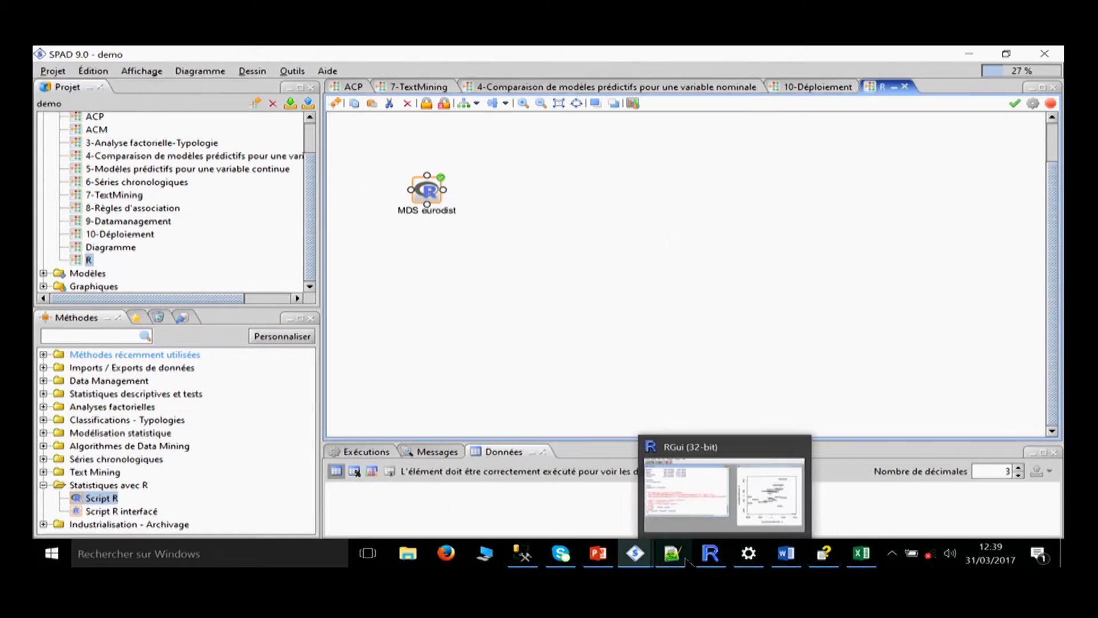
pyautogui.moveTo(633, 563)
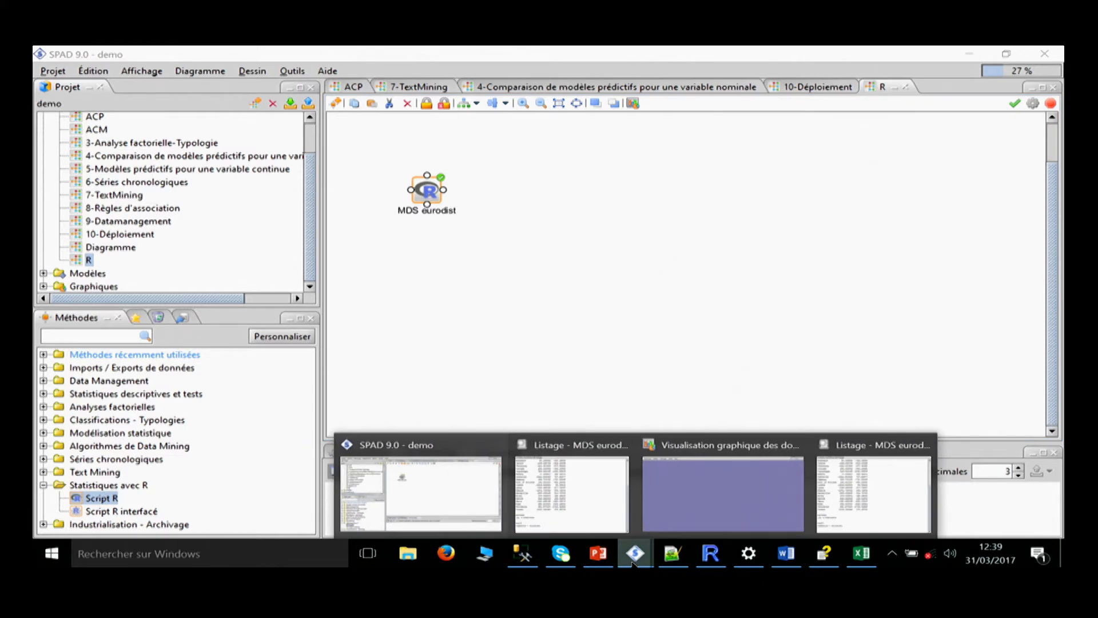
pyautogui.click(853, 503)
pyautogui.click(536, 58)
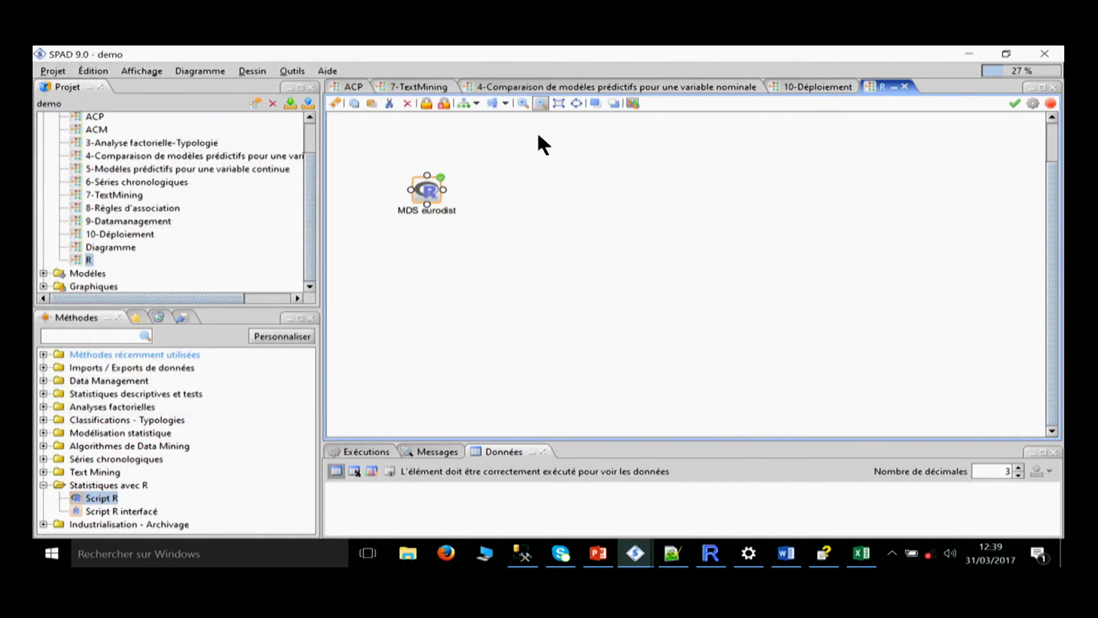
# Request the MDS eurodist generated graphs again and bring the graph visualisation window to the front to view the city map.
pyautogui.rightClick(426, 188)
pyautogui.moveTo(482, 248)
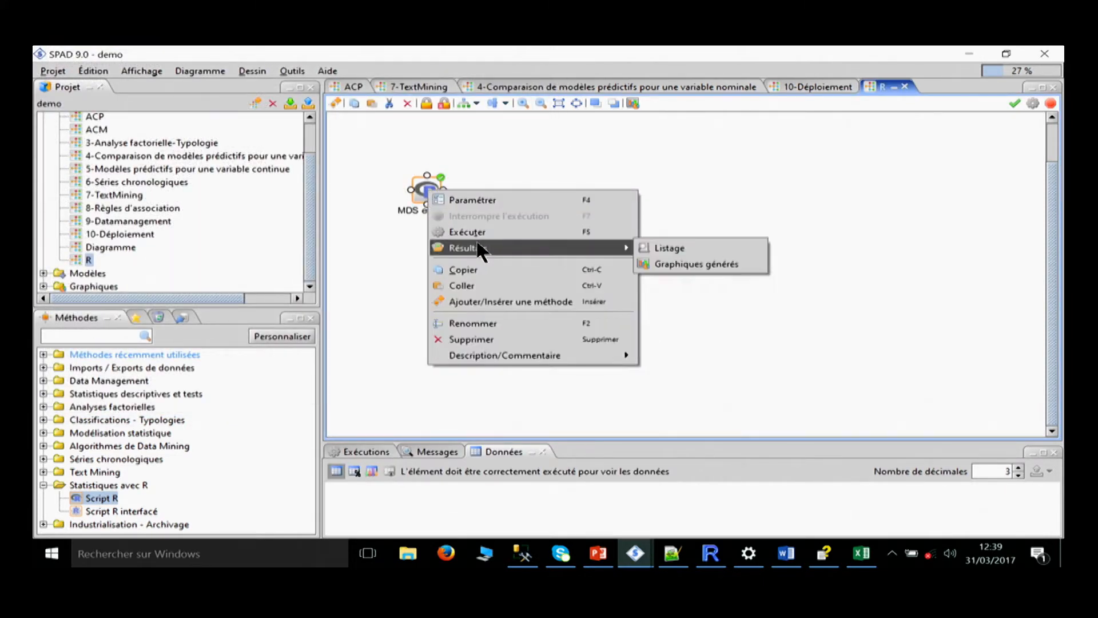
pyautogui.click(655, 263)
pyautogui.click(164, 106)
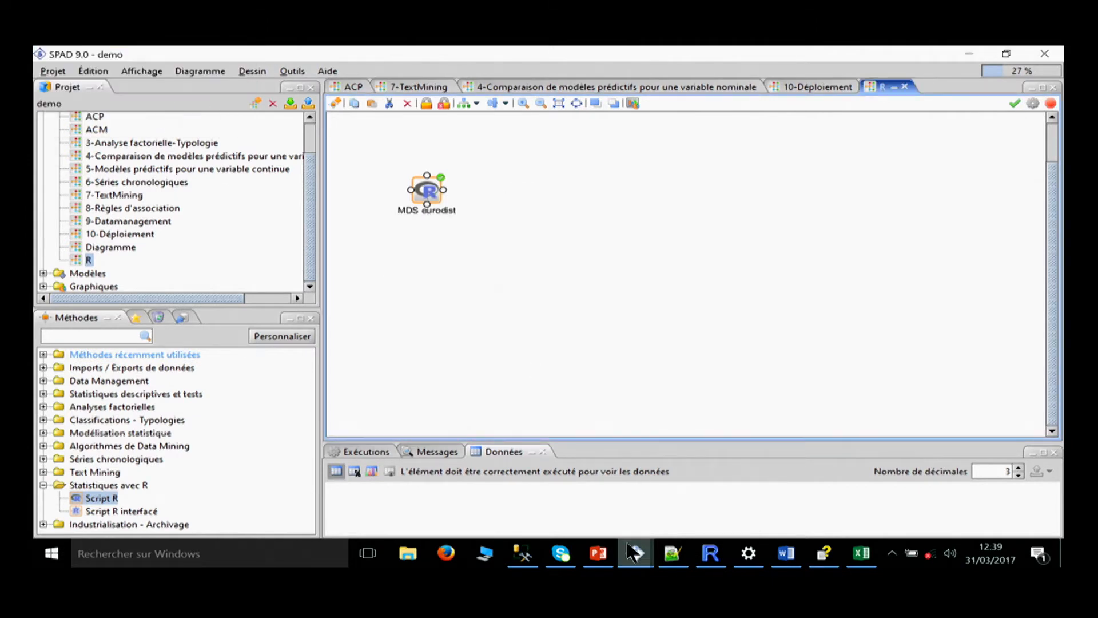
pyautogui.moveTo(635, 551)
pyautogui.click(748, 491)
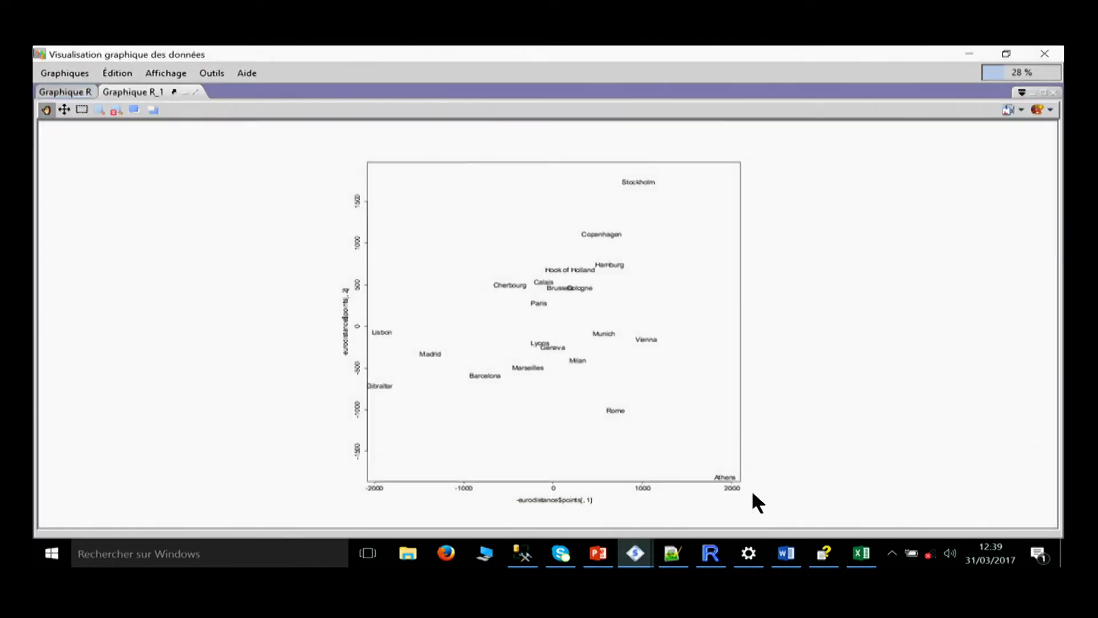